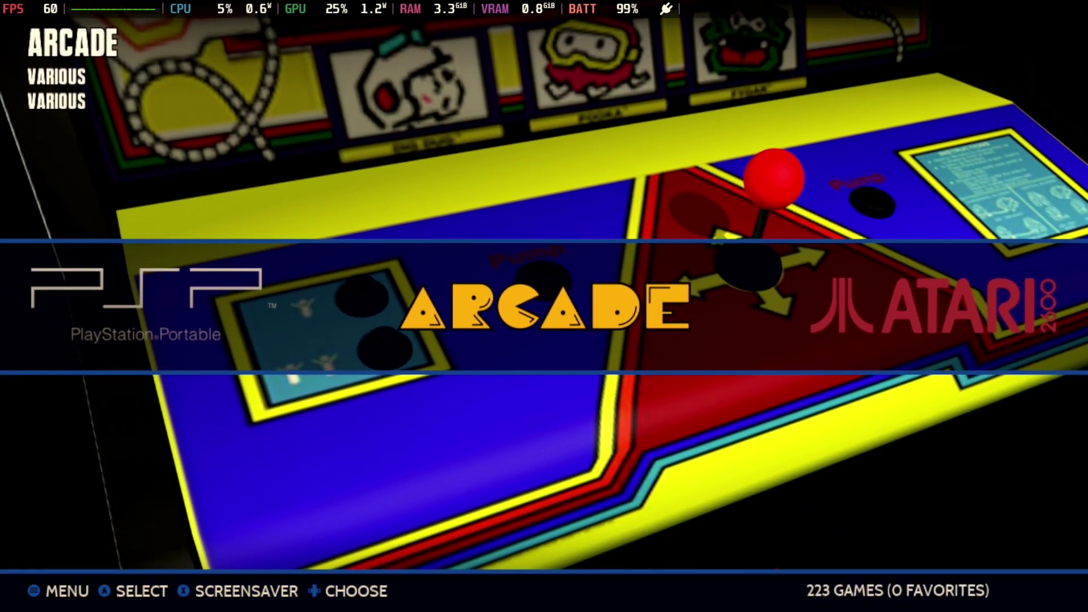
Step: Look through the available game systems, from Arcade through the Atari consoles
{"action": "key", "text": "Right"}
{"action": "key", "text": "Right"}
{"action": "key", "text": "Right"}
{"action": "key", "text": "Right"}
{"action": "key", "text": "Right"}
{"action": "key", "text": "Right"}
{"action": "key", "text": "Right"}
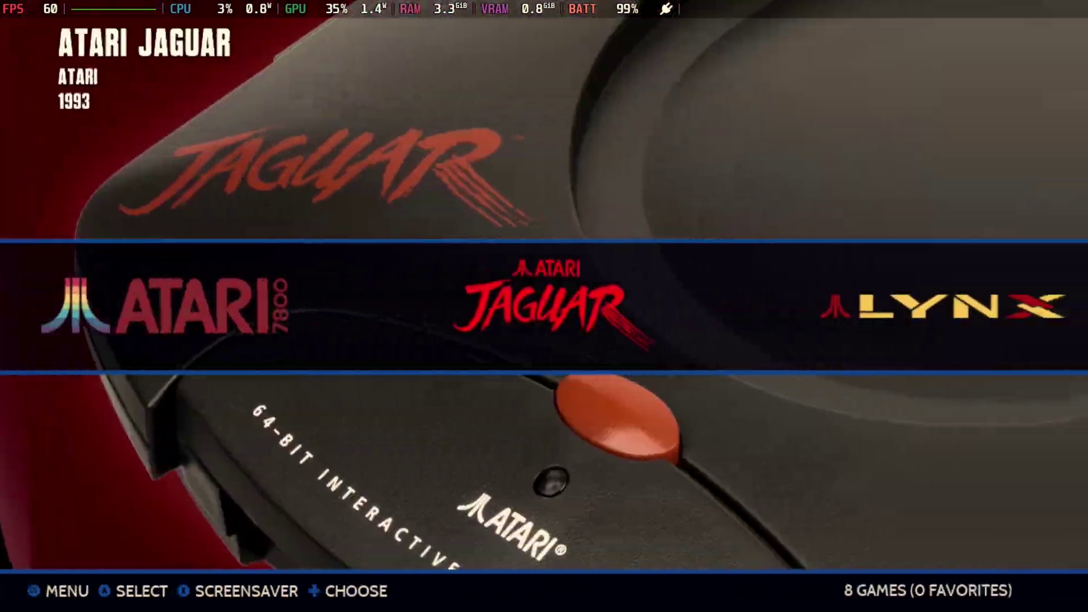
{"action": "key", "text": "Right"}
{"action": "key", "text": "Right"}
{"action": "key", "text": "Right"}
{"action": "key", "text": "Right"}
{"action": "key", "text": "Left"}
{"action": "key", "text": "Left"}
{"action": "key", "text": "Left"}
{"action": "key", "text": "Left"}
{"action": "key", "text": "Left"}
{"action": "key", "text": "Left"}
{"action": "key", "text": "Left"}
{"action": "key", "text": "Left"}
Step: Open the Atari 2600 game list
{"action": "key", "text": "Left"}
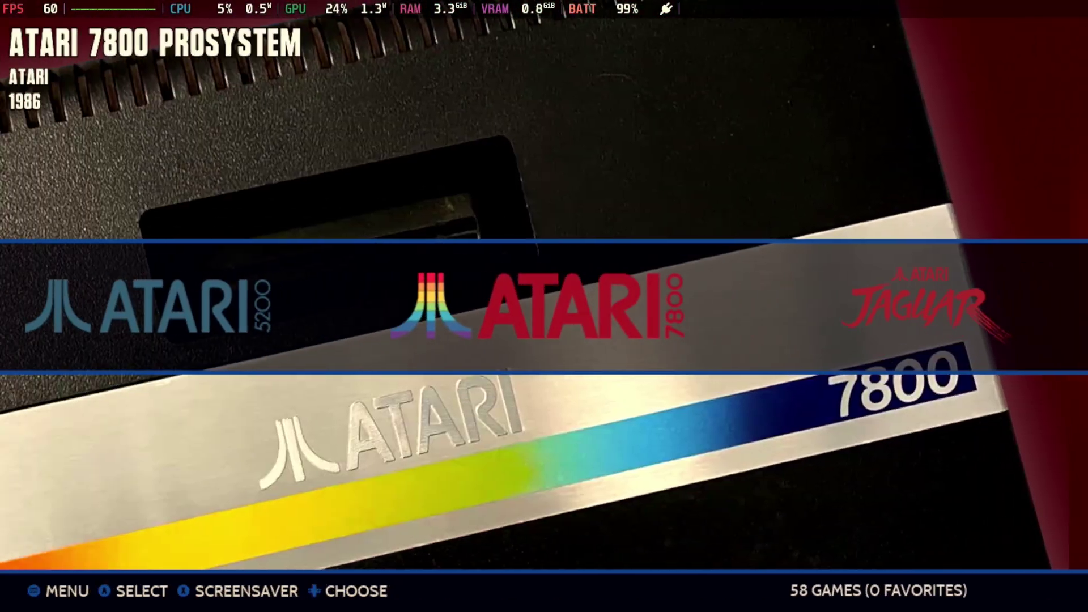
{"action": "key", "text": "Left"}
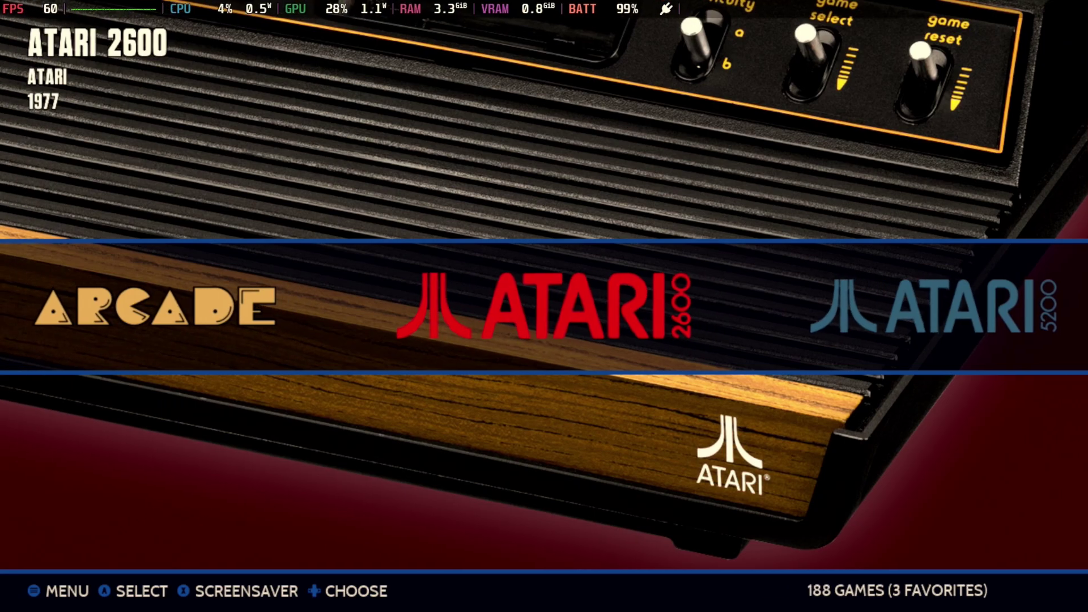
{"action": "key", "text": "Return"}
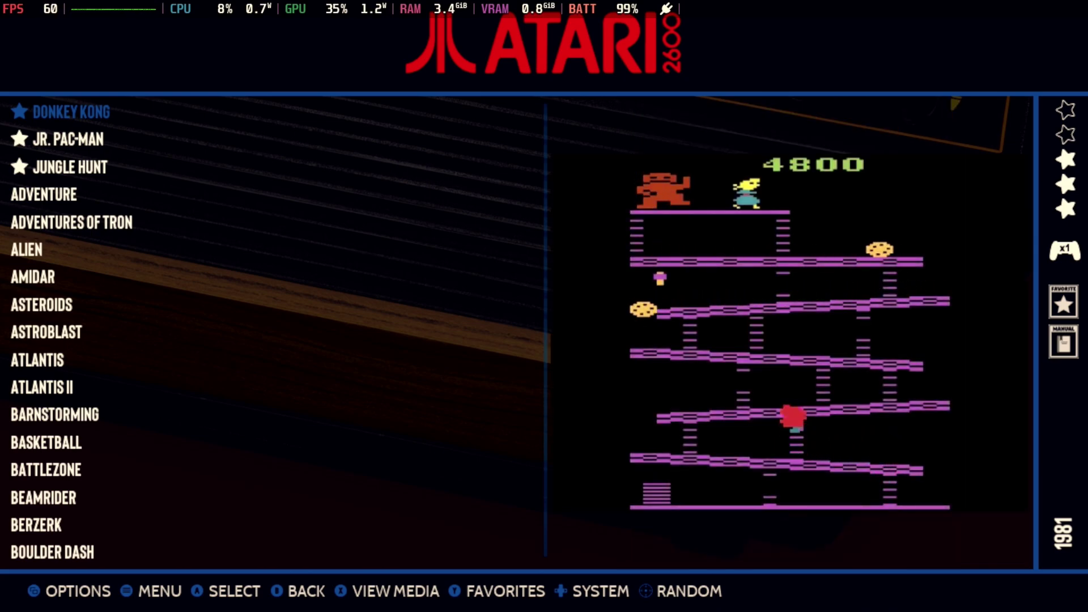
Step: Bring up the main menu and check its Utilities options
{"action": "key", "text": "Escape"}
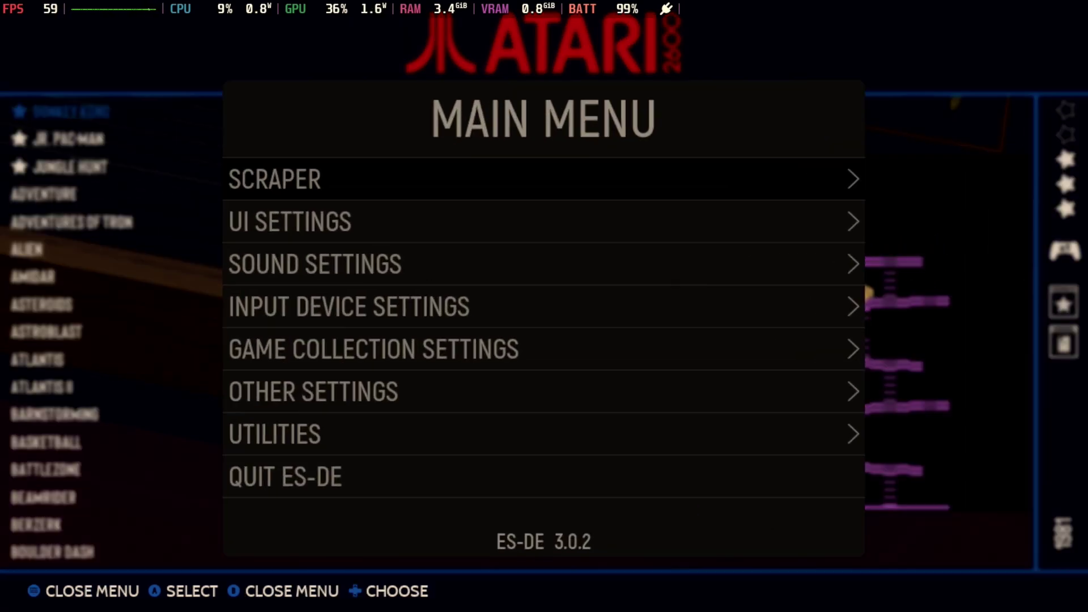
{"action": "key", "text": "Up"}
{"action": "key", "text": "Up"}
{"action": "key", "text": "Return"}
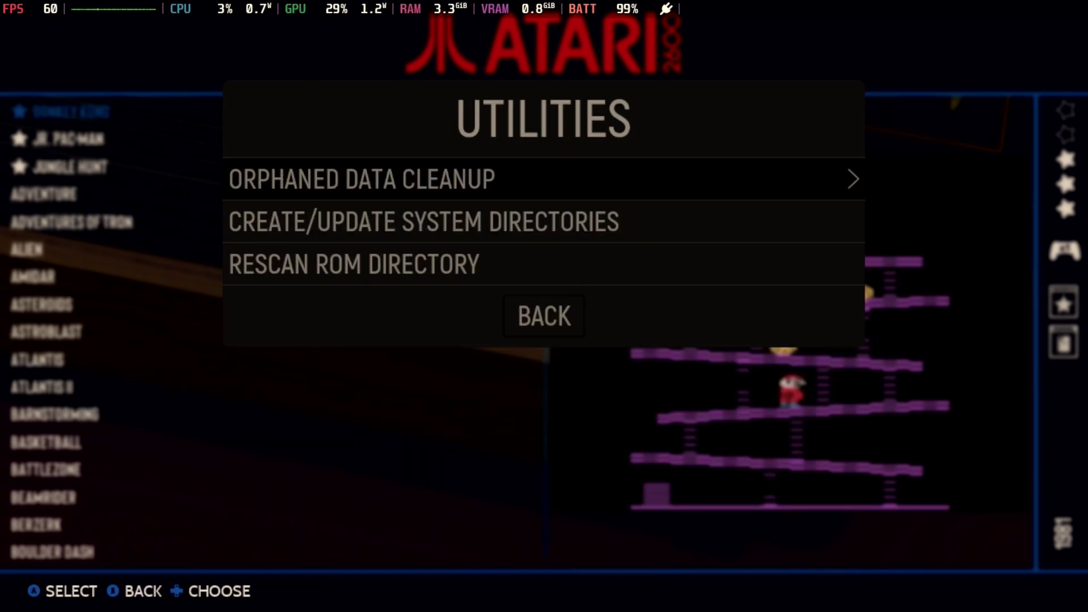
{"action": "key", "text": "BackSpace"}
Step: Choose Stella [DEFAULT] as the emulator for atari2600 in the alternative emulator settings, and return to the game list
{"action": "key", "text": "Up"}
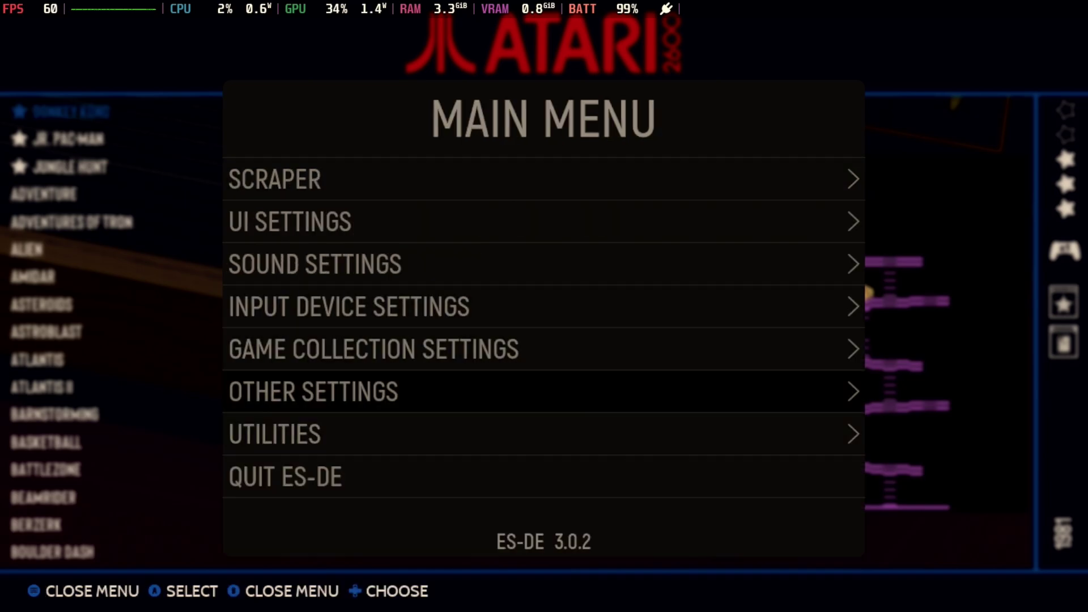
{"action": "key", "text": "Return"}
{"action": "key", "text": "Return"}
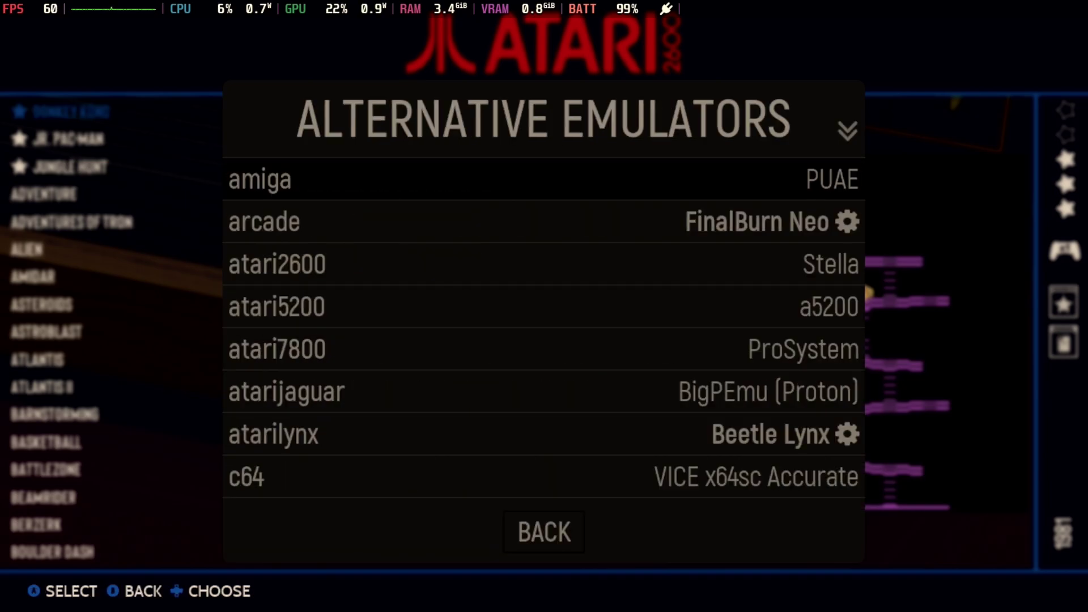
{"action": "key", "text": "Down"}
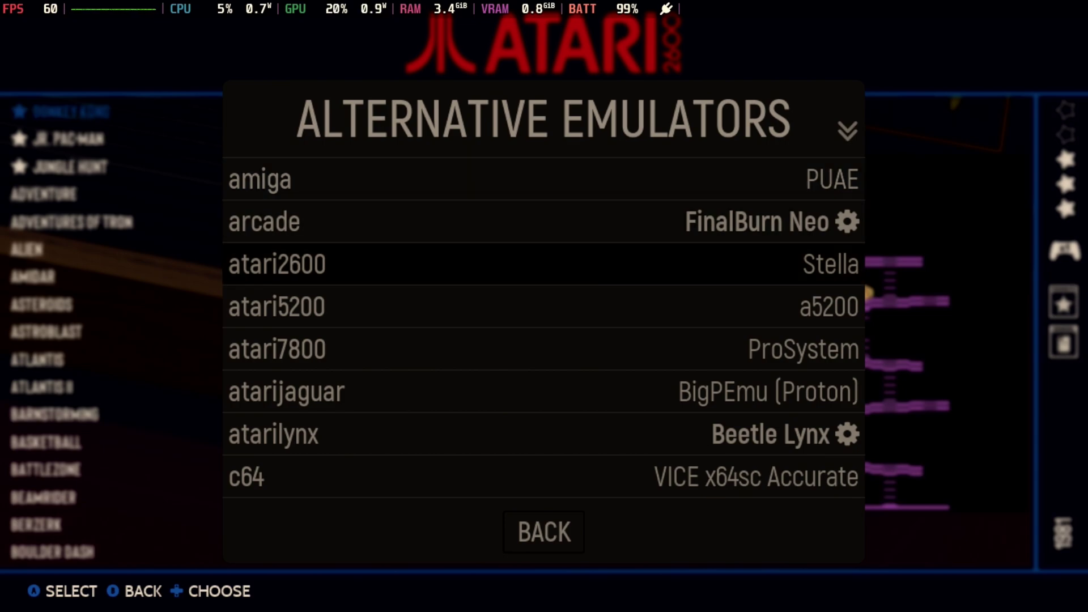
{"action": "key", "text": "Return"}
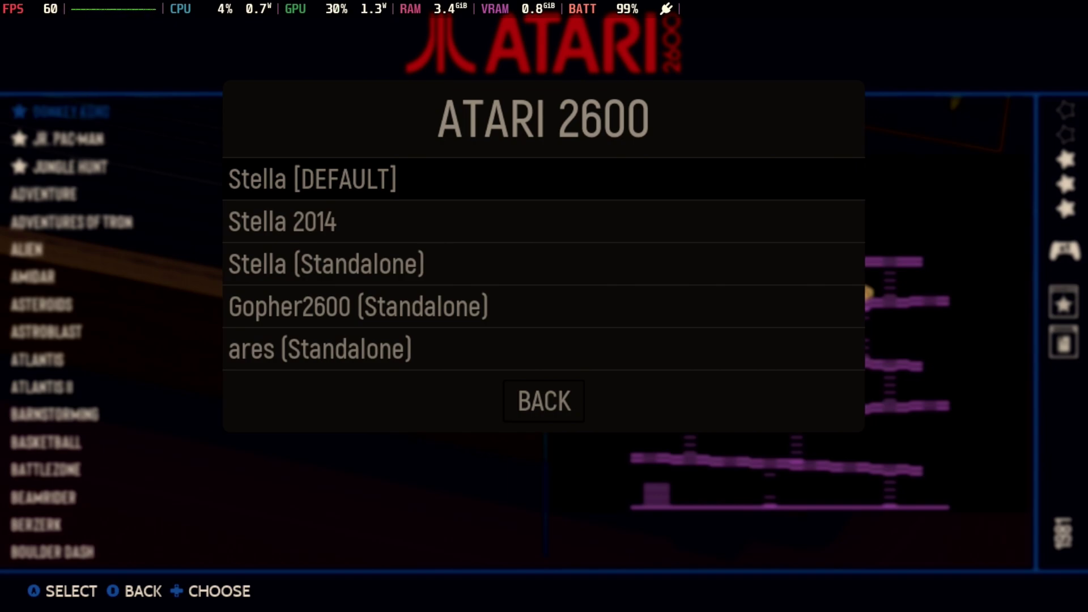
{"action": "key", "text": "Return"}
{"action": "key", "text": "BackSpace"}
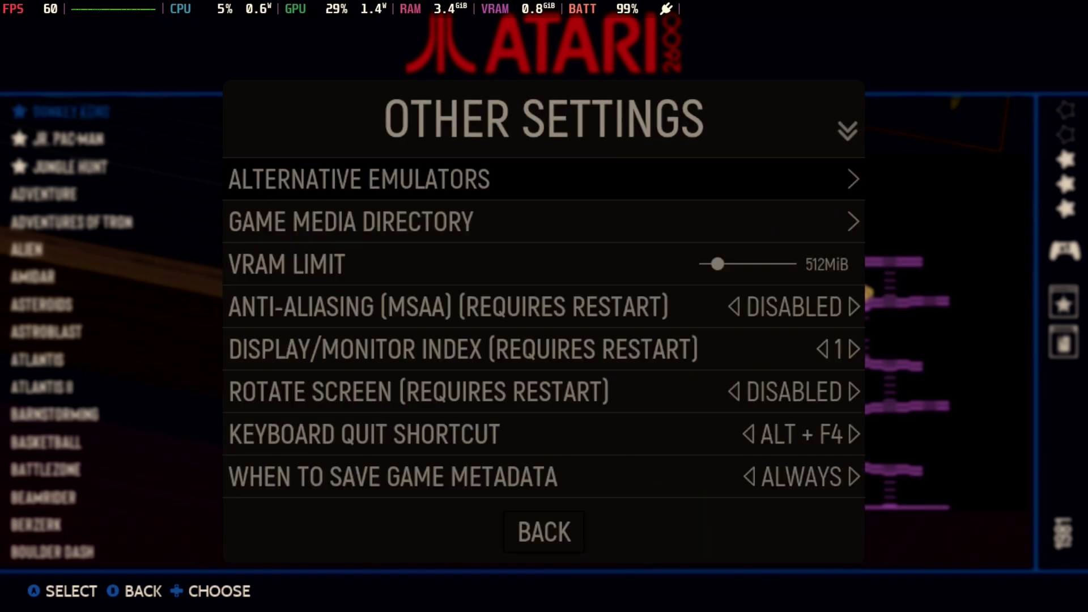
{"action": "key", "text": "BackSpace"}
{"action": "key", "text": "BackSpace"}
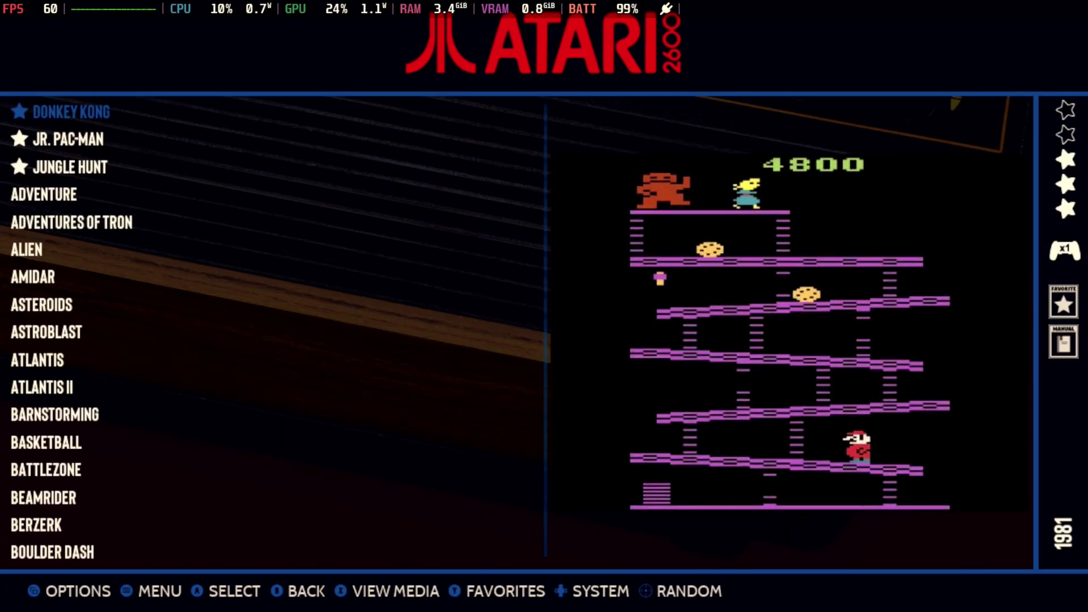
Step: Launch Donkey Kong for the Atari 2600 and bring up RetroArch's Quick Menu
{"action": "key", "text": "Return"}
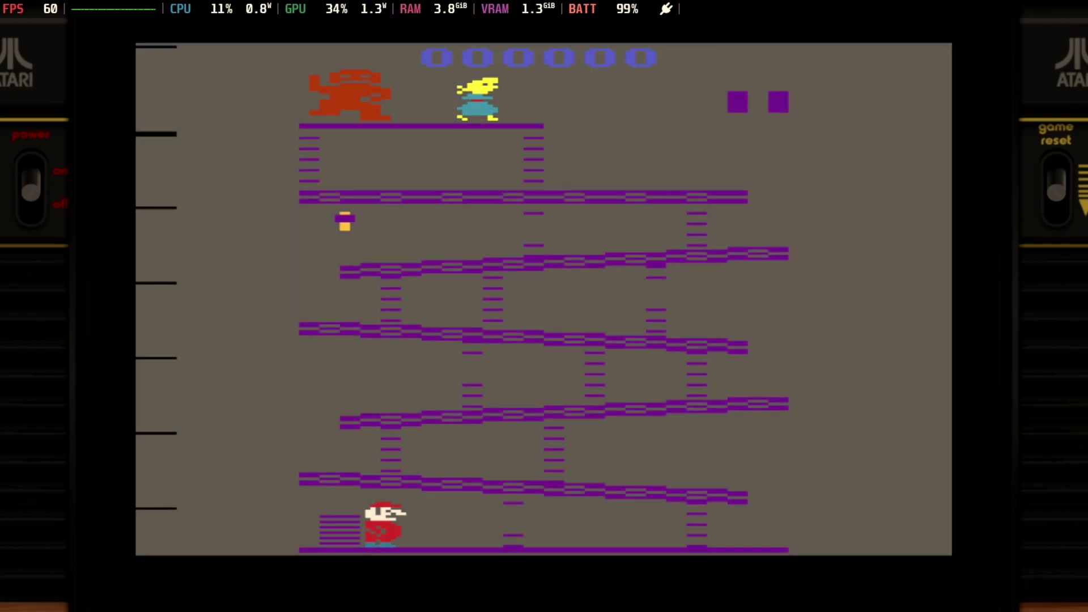
{"action": "key", "text": "F1"}
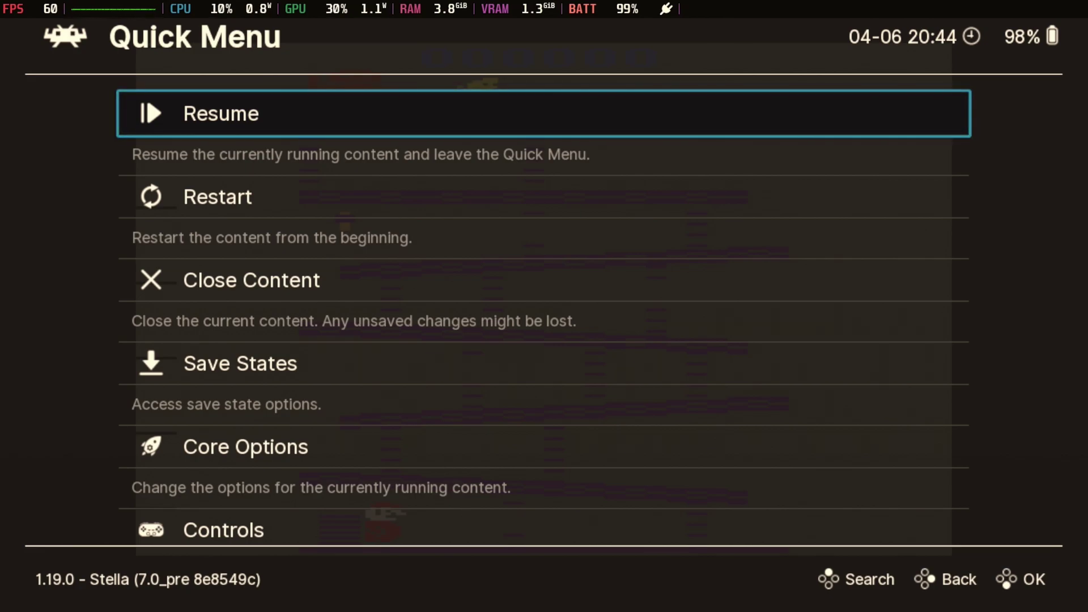
Step: Open the Cheats settings for the running game
{"action": "key", "text": "Page_Down"}
{"action": "key", "text": "Page_Down"}
{"action": "key", "text": "Up"}
{"action": "key", "text": "Up"}
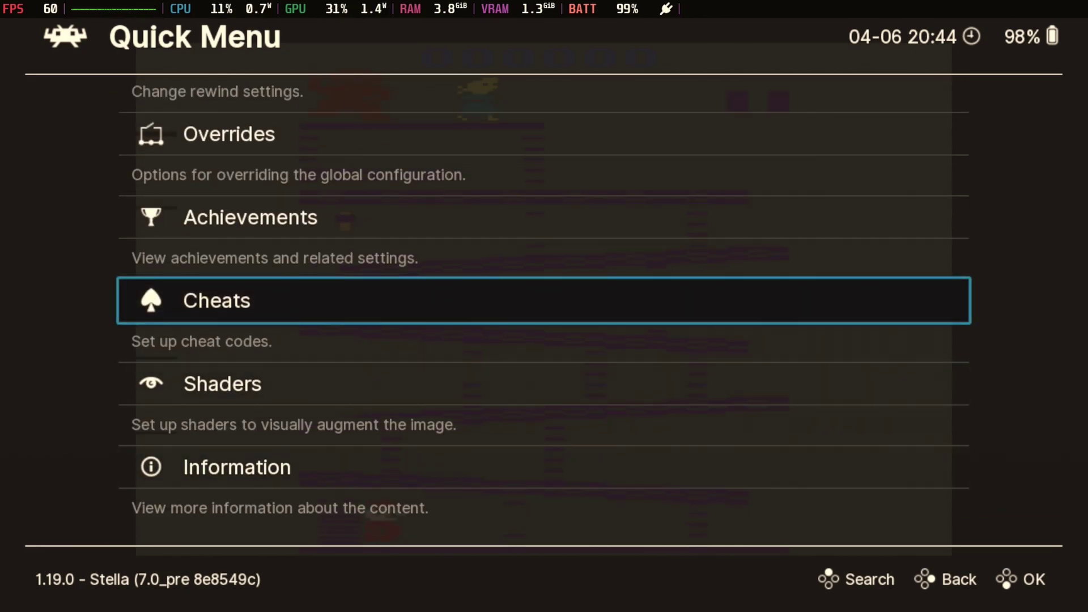
{"action": "key", "text": "Down"}
{"action": "key", "text": "Down"}
{"action": "key", "text": "Down"}
{"action": "key", "text": "Down"}
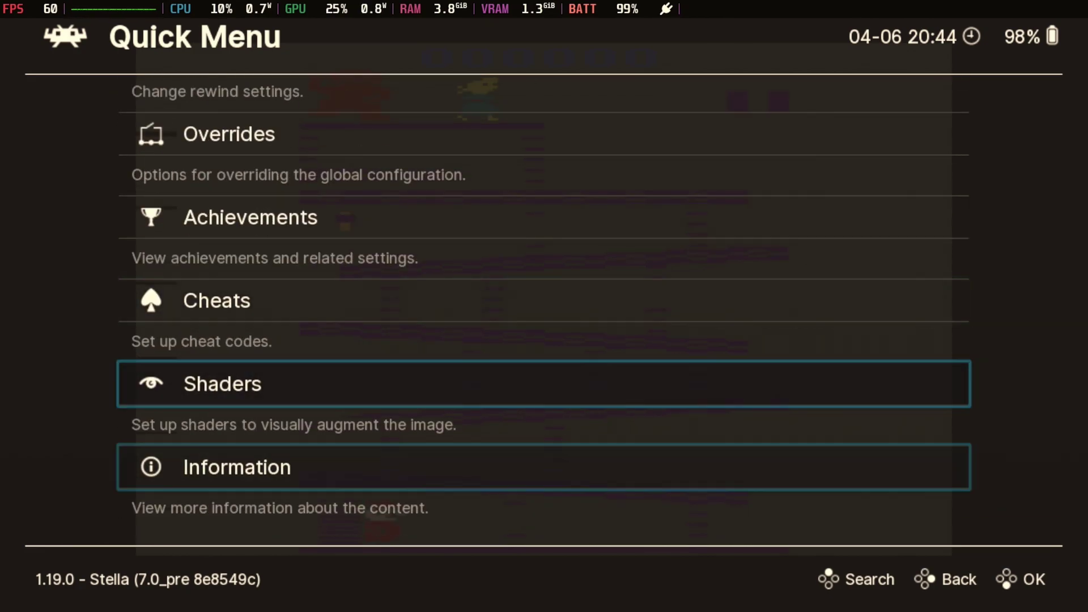
{"action": "key", "text": "Up"}
{"action": "key", "text": "Up"}
{"action": "key", "text": "Up"}
{"action": "key", "text": "Up"}
{"action": "key", "text": "Up"}
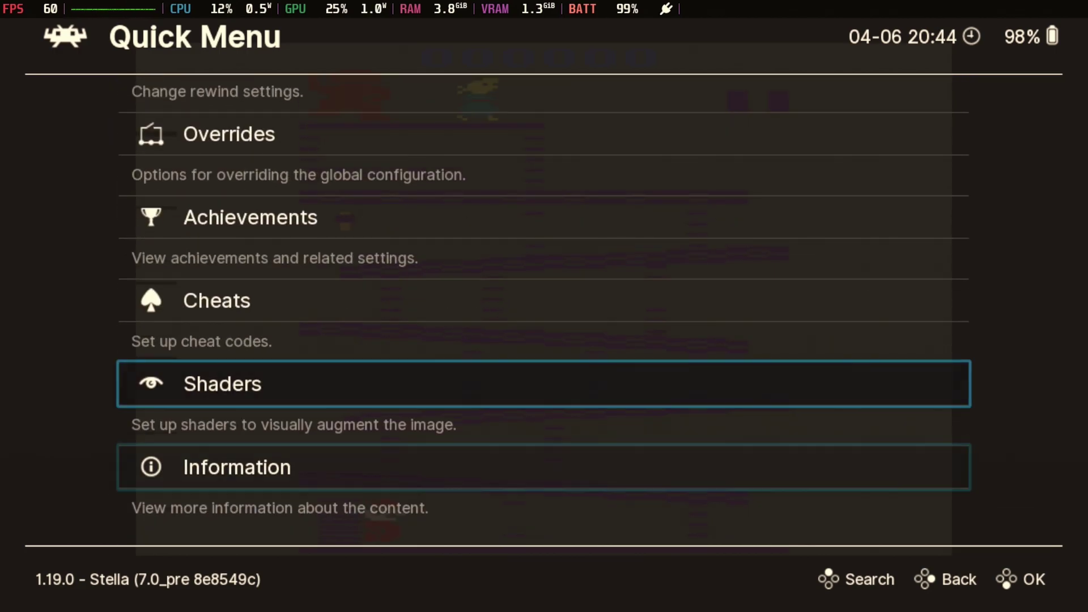
{"action": "key", "text": "Down"}
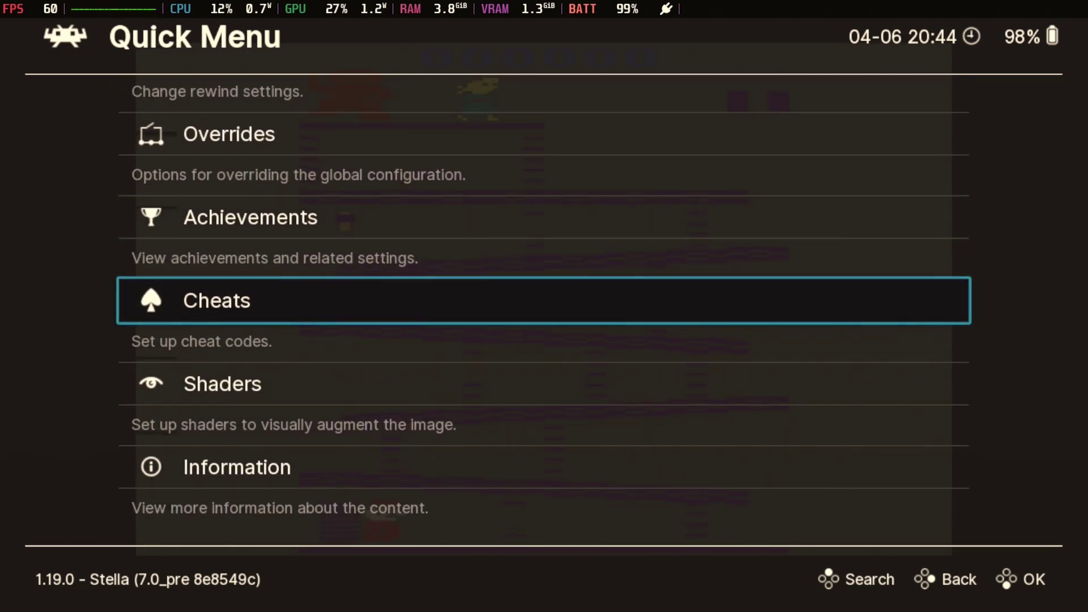
{"action": "key", "text": "Return"}
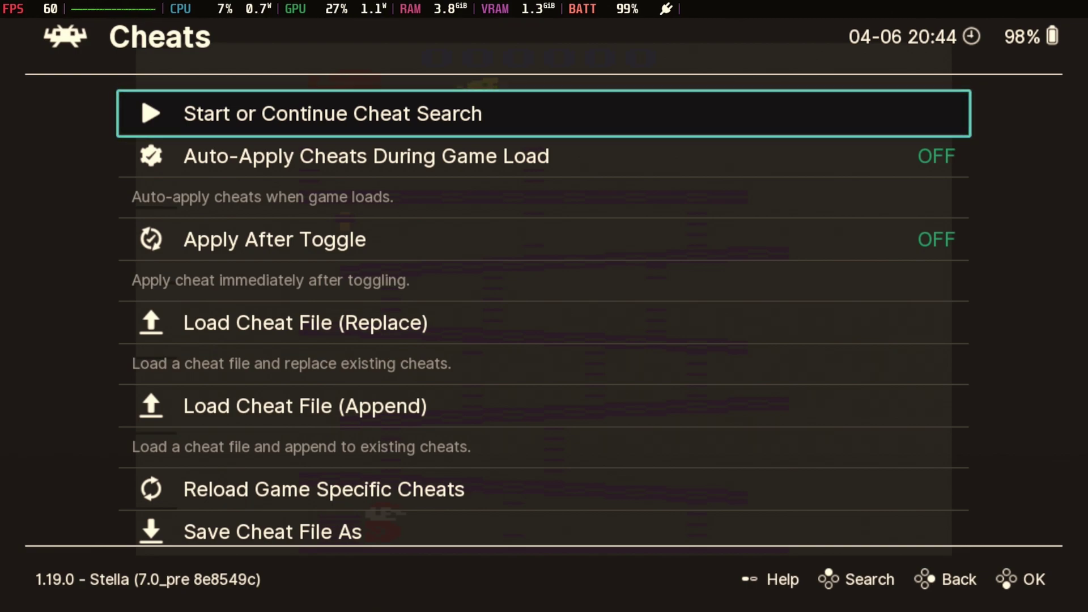
Step: Look through the available cheat options, from cheat search and auto-apply to adding cheats and applying changes
{"action": "key", "text": "Down"}
{"action": "key", "text": "Down"}
{"action": "key", "text": "Down"}
{"action": "key", "text": "Down"}
{"action": "key", "text": "Down"}
{"action": "key", "text": "Down"}
{"action": "key", "text": "Down"}
{"action": "key", "text": "Down"}
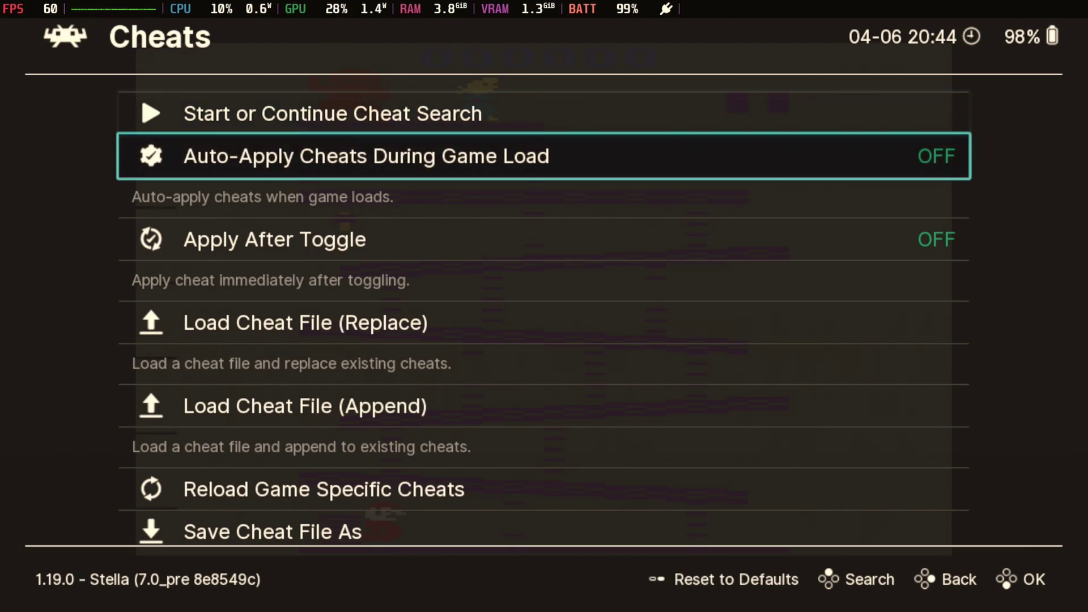
{"action": "key", "text": "Down"}
{"action": "key", "text": "Down"}
{"action": "key", "text": "Up"}
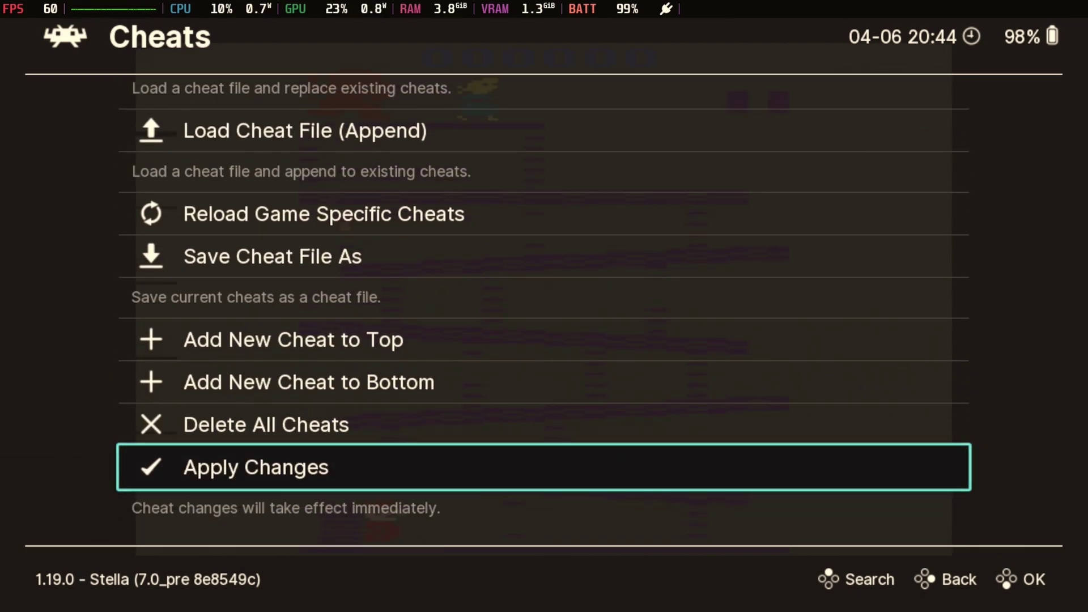
{"action": "key", "text": "Up"}
{"action": "key", "text": "Up"}
{"action": "key", "text": "Up"}
{"action": "key", "text": "Up"}
{"action": "key", "text": "Up"}
{"action": "key", "text": "Up"}
{"action": "key", "text": "Up"}
{"action": "key", "text": "Up"}
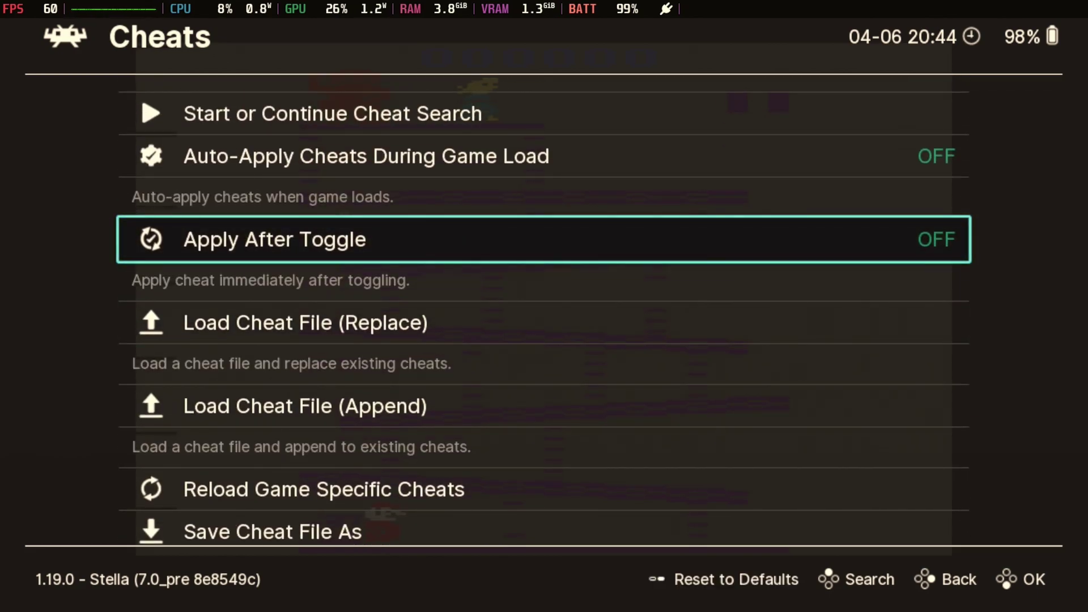
{"action": "key", "text": "Up"}
{"action": "key", "text": "Up"}
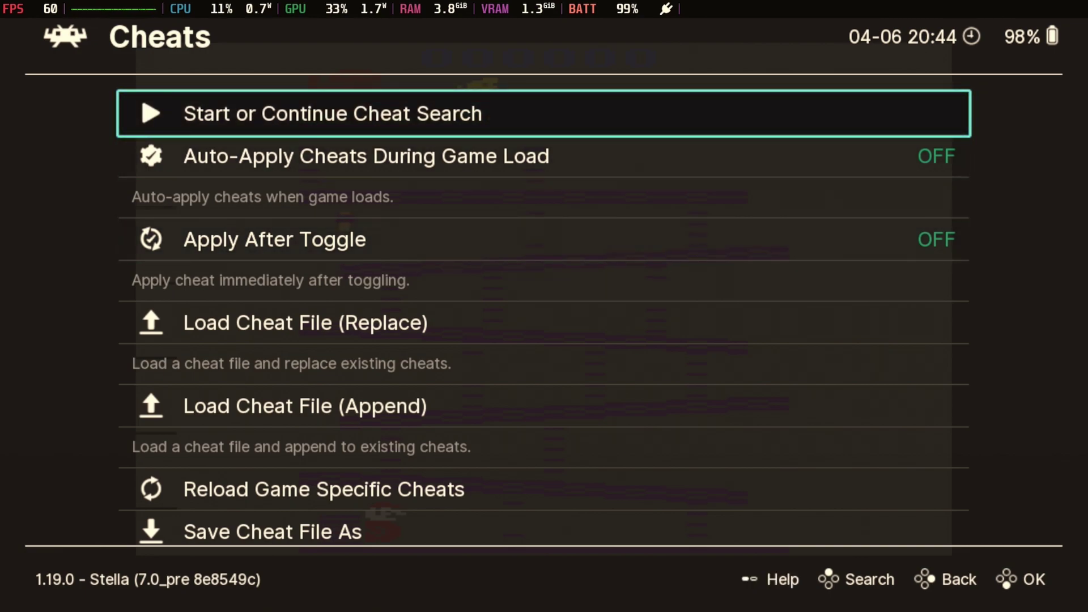
Step: Open the file browser for loading a cheat file that replaces the existing cheats
{"action": "key", "text": "Down"}
{"action": "key", "text": "Down"}
{"action": "key", "text": "Down"}
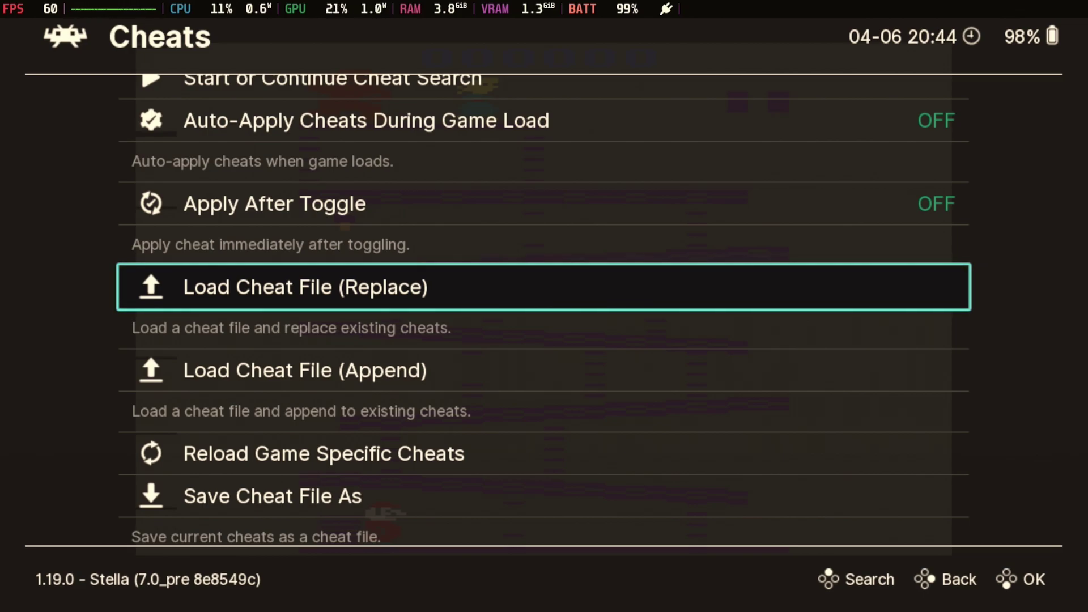
{"action": "key", "text": "Return"}
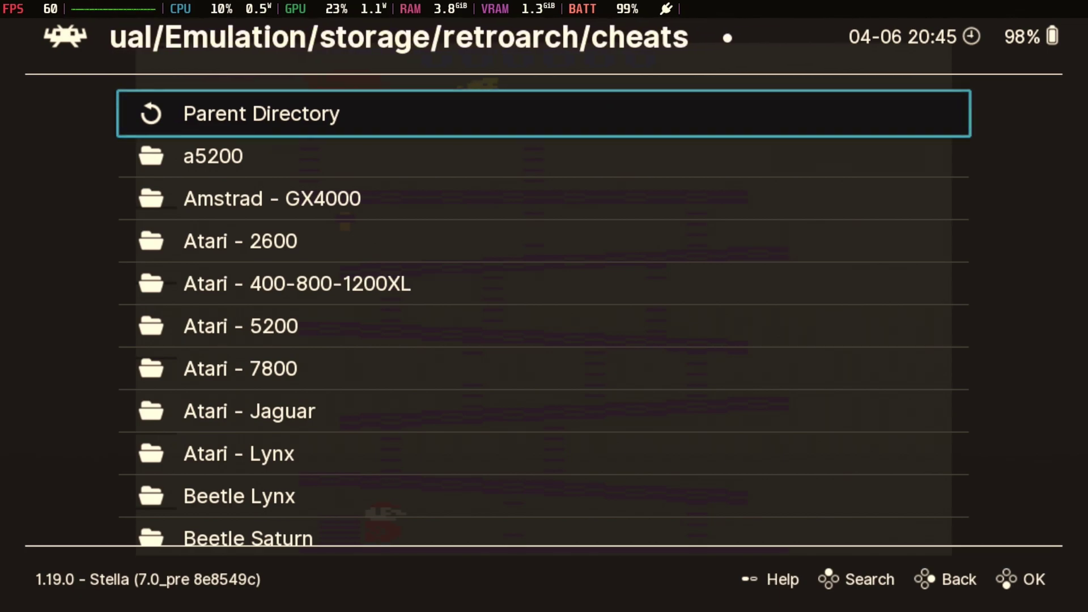
Step: Look through the system folders in the RetroArch cheats directory
{"action": "key", "text": "Down"}
{"action": "key", "text": "Down"}
{"action": "key", "text": "Down"}
{"action": "key", "text": "Down"}
{"action": "key", "text": "Down"}
{"action": "key", "text": "Down"}
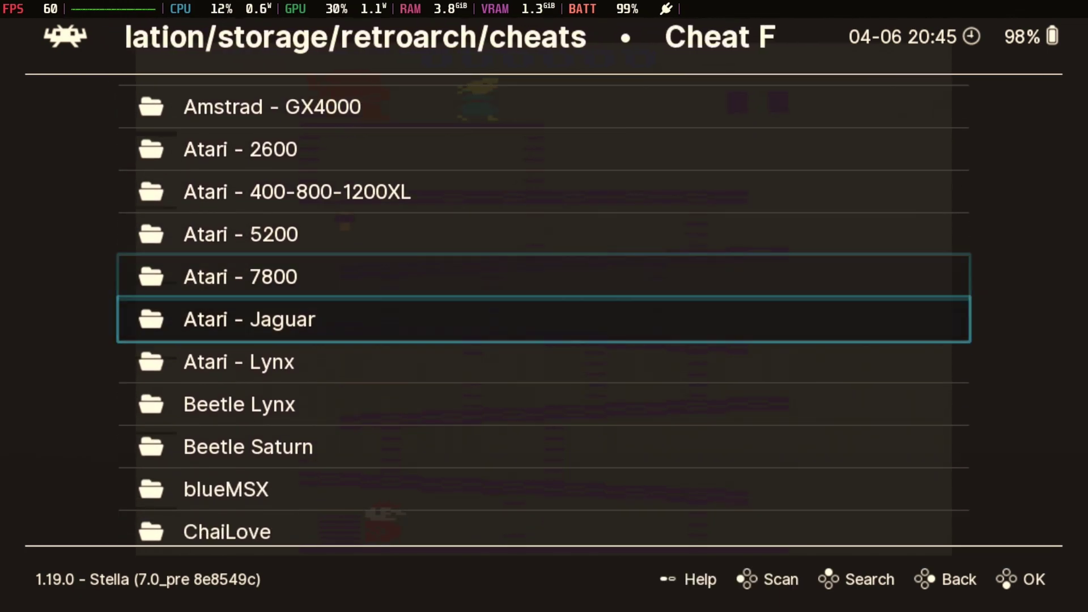
{"action": "key", "text": "Down"}
{"action": "key", "text": "Down"}
{"action": "key", "text": "Down"}
{"action": "key", "text": "Down"}
{"action": "key", "text": "Down"}
{"action": "key", "text": "Down"}
{"action": "key", "text": "Down"}
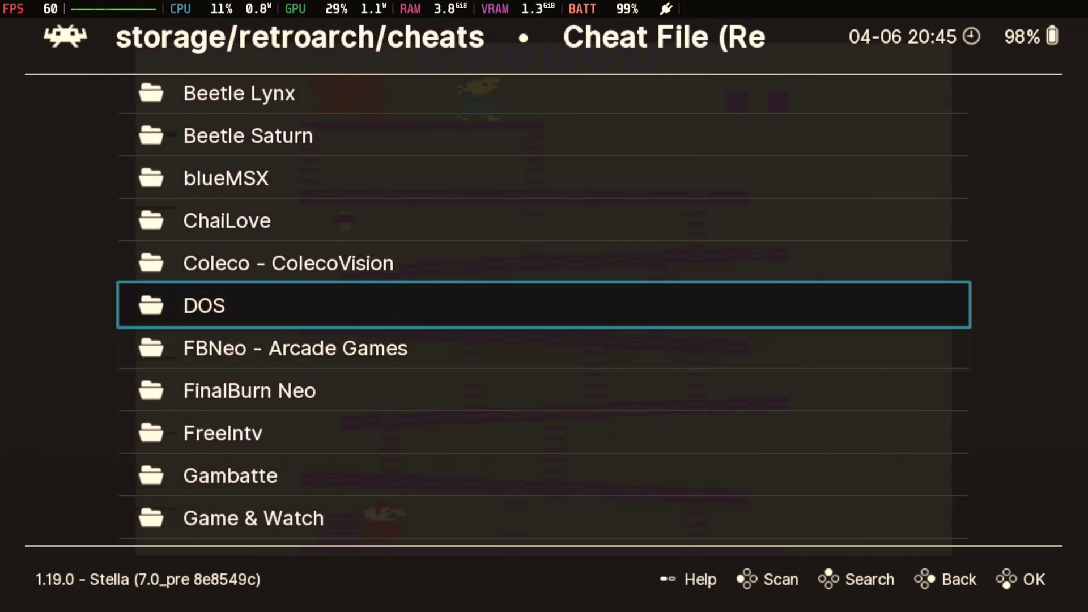
{"action": "key", "text": "Up"}
{"action": "key", "text": "Up"}
{"action": "key", "text": "Up"}
{"action": "key", "text": "Up"}
{"action": "key", "text": "Up"}
{"action": "key", "text": "Up"}
{"action": "key", "text": "Up"}
{"action": "key", "text": "Up"}
{"action": "key", "text": "Up"}
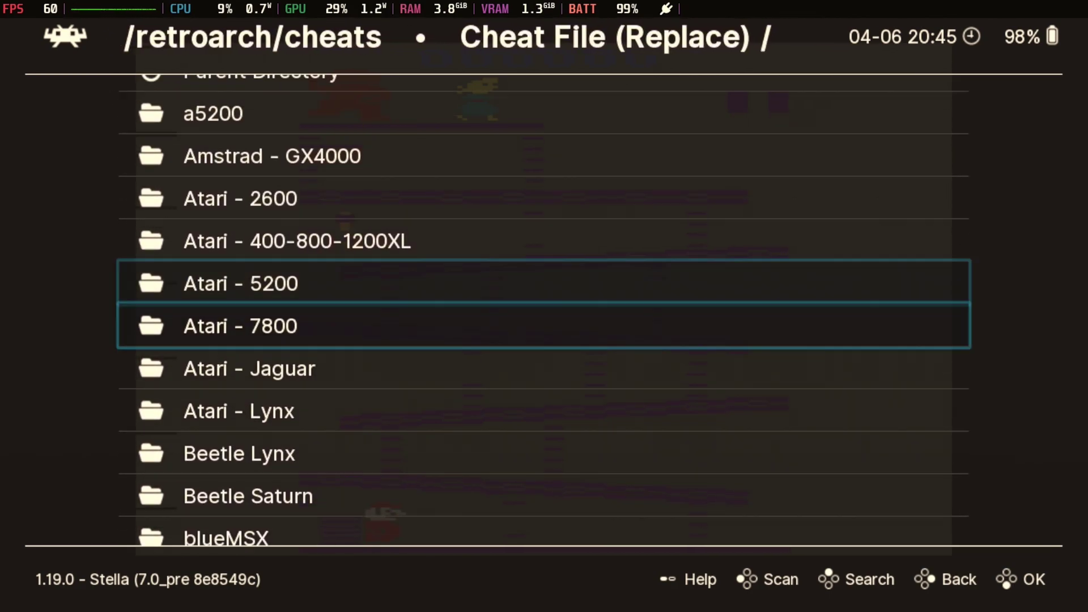
Step: Load the cheat file Donkey Kong (USA).cht from the Atari - 2600 folder
{"action": "key", "text": "Up"}
{"action": "key", "text": "Up"}
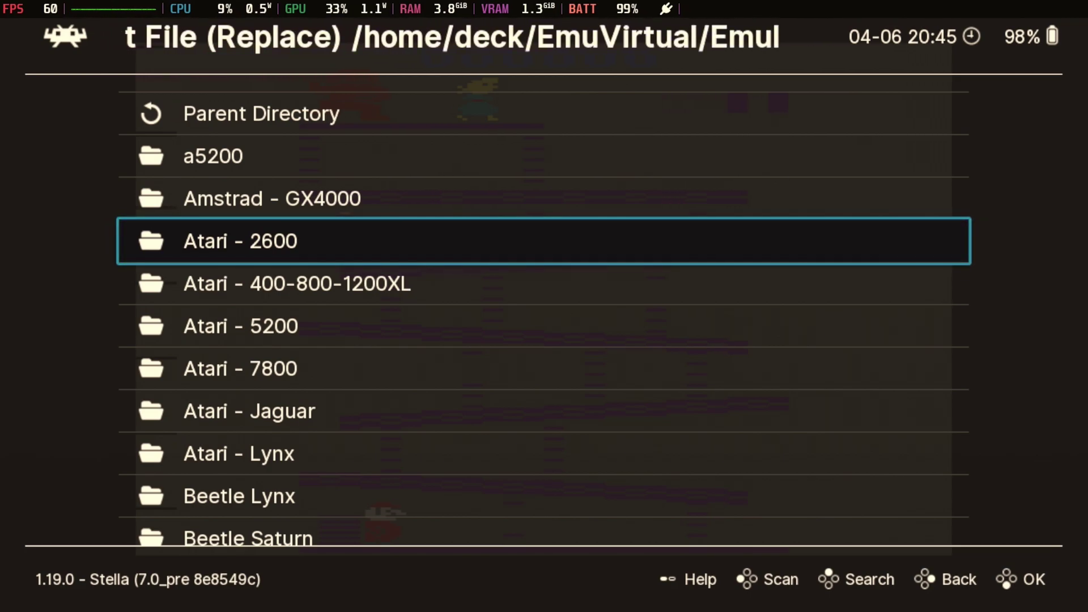
{"action": "key", "text": "Return"}
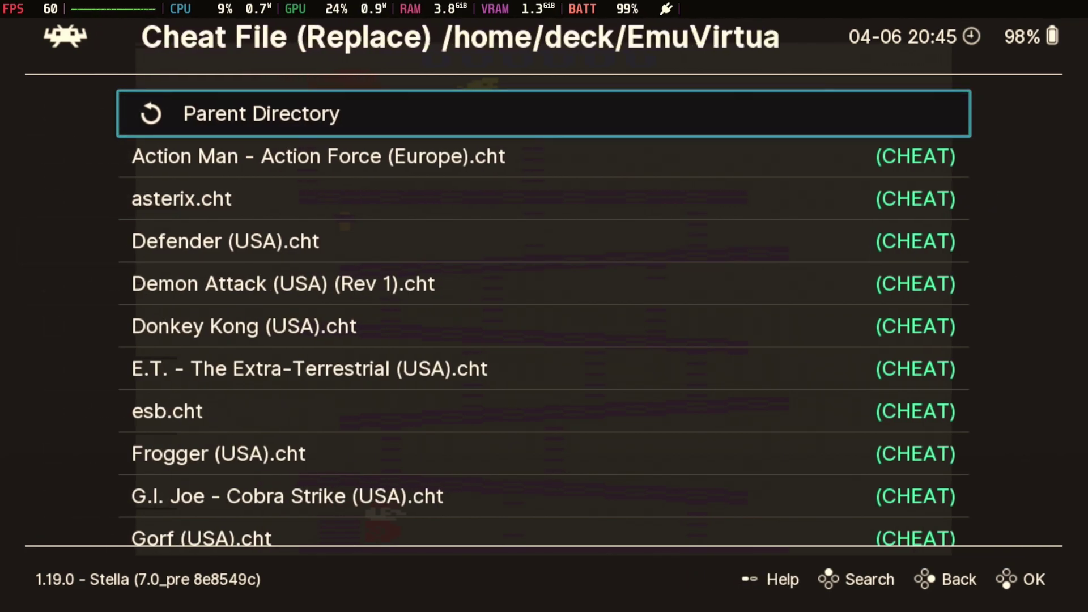
{"action": "key", "text": "Down"}
{"action": "key", "text": "Down"}
{"action": "key", "text": "Down"}
{"action": "key", "text": "Down"}
{"action": "key", "text": "Down"}
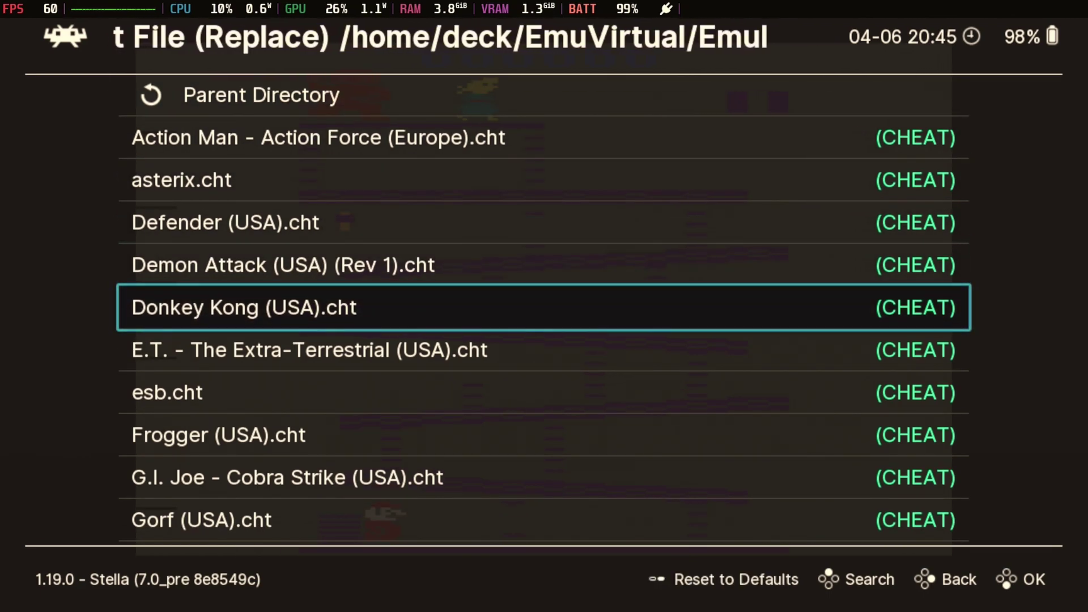
{"action": "key", "text": "Return"}
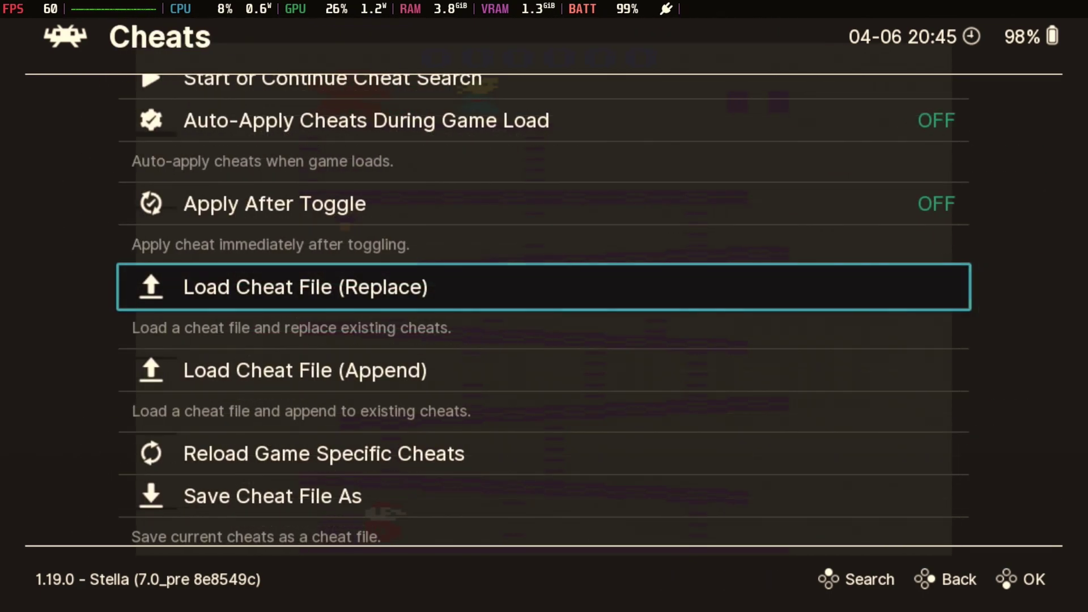
Step: Turn on the Infinite Lives cheat for Donkey Kong
{"action": "key", "text": "Down"}
{"action": "key", "text": "Down"}
{"action": "key", "text": "Down"}
{"action": "key", "text": "Down"}
{"action": "key", "text": "Down"}
{"action": "key", "text": "Down"}
{"action": "key", "text": "Down"}
{"action": "key", "text": "Down"}
{"action": "key", "text": "Down"}
{"action": "key", "text": "Down"}
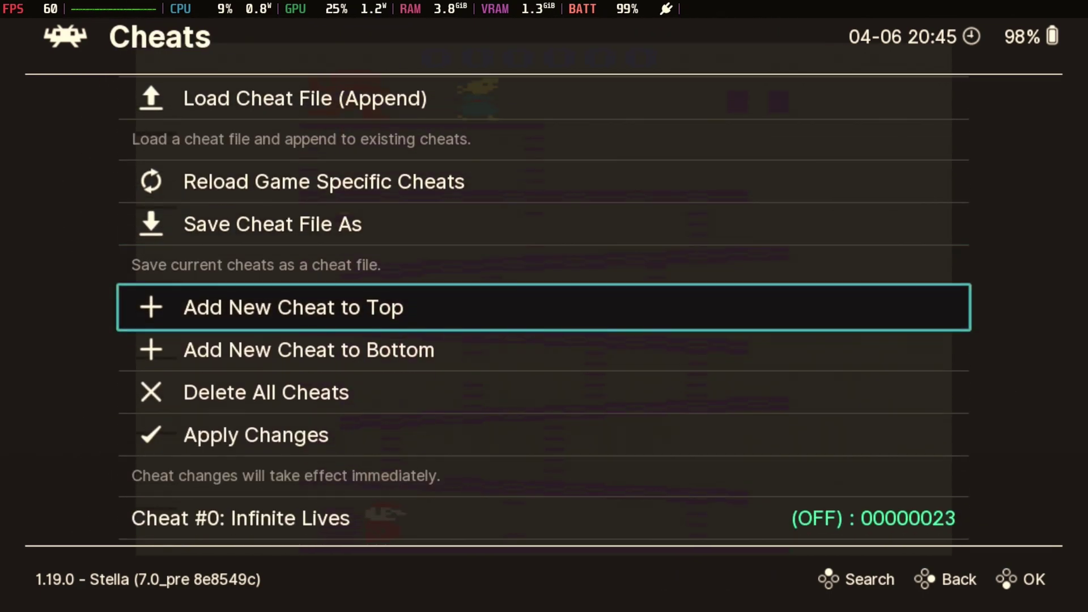
{"action": "key", "text": "Up"}
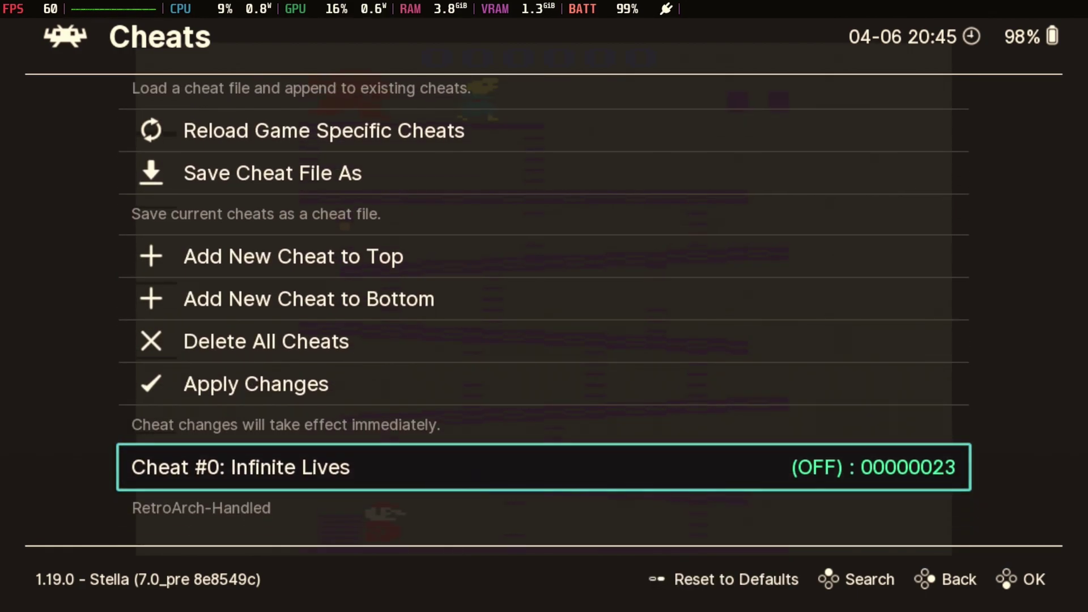
{"action": "key", "text": "Right"}
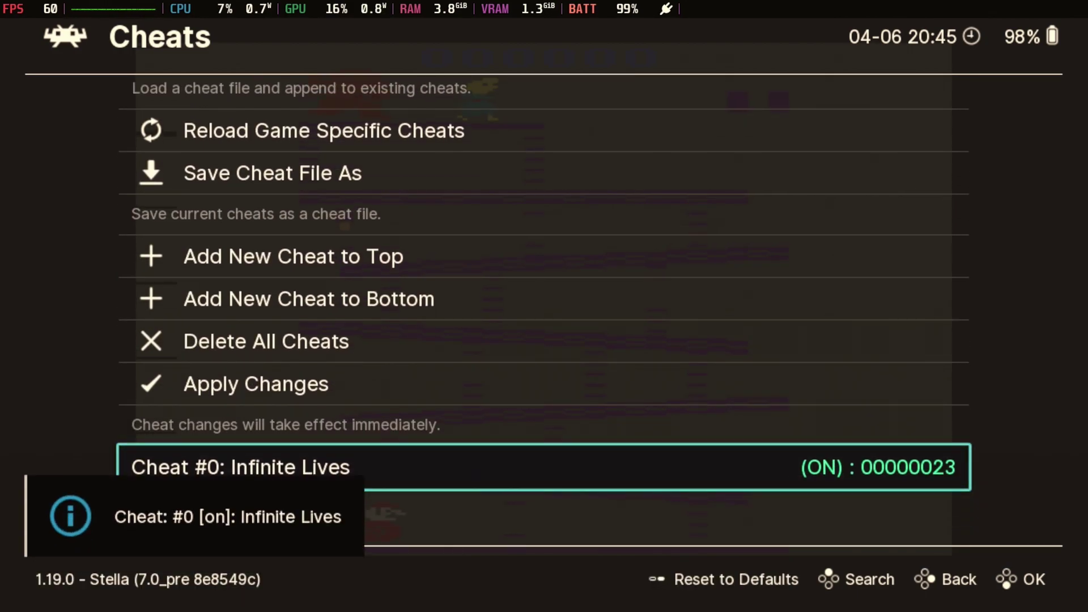
Step: Review the options in the Cheats settings from the Infinite Lives entry up to Auto-Apply Cheats During Game Load
{"action": "key", "text": "Up"}
{"action": "key", "text": "Up"}
{"action": "key", "text": "Up"}
{"action": "key", "text": "Up"}
{"action": "key", "text": "Up"}
{"action": "key", "text": "Up"}
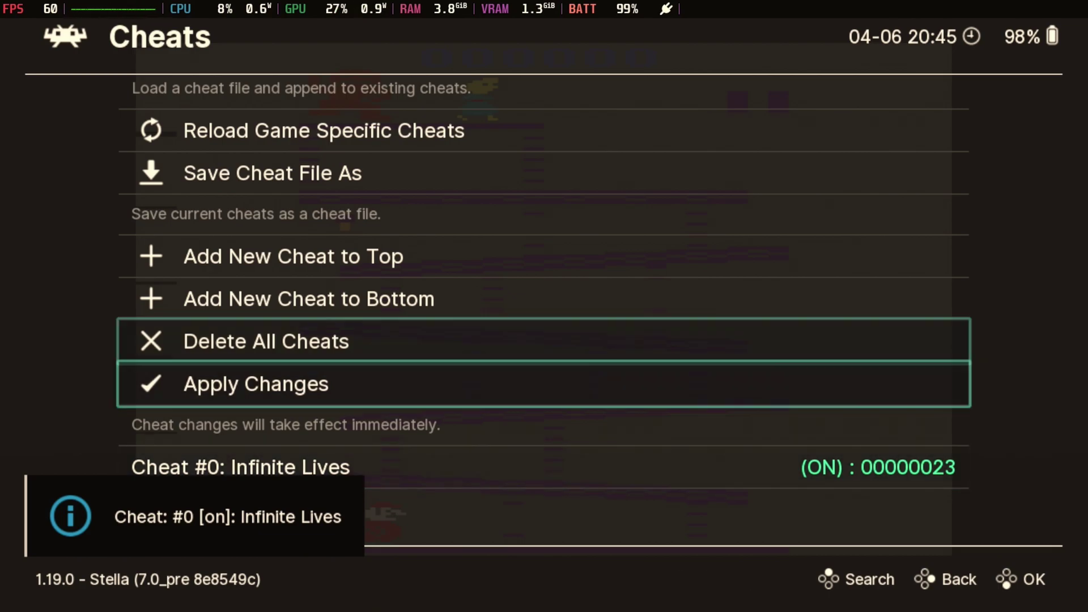
{"action": "key", "text": "Up"}
{"action": "key", "text": "Up"}
{"action": "key", "text": "Up"}
{"action": "key", "text": "Up"}
{"action": "key", "text": "Up"}
{"action": "key", "text": "Up"}
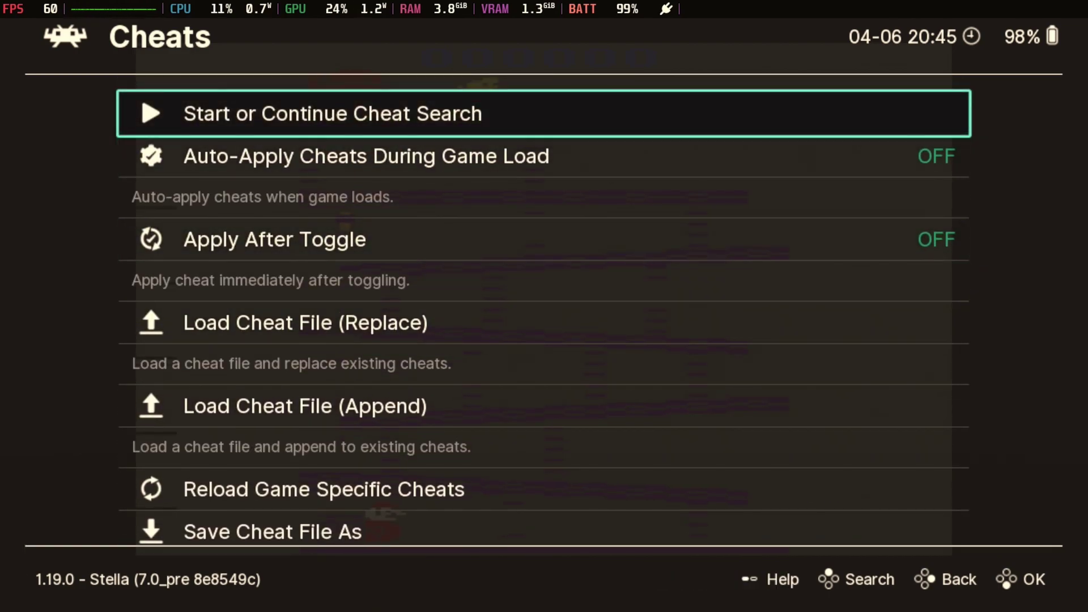
{"action": "key", "text": "Down"}
Step: Quit Donkey Kong, launch it again from ES-DE and bring up the RetroArch Quick Menu
{"action": "key", "text": "BackSpace"}
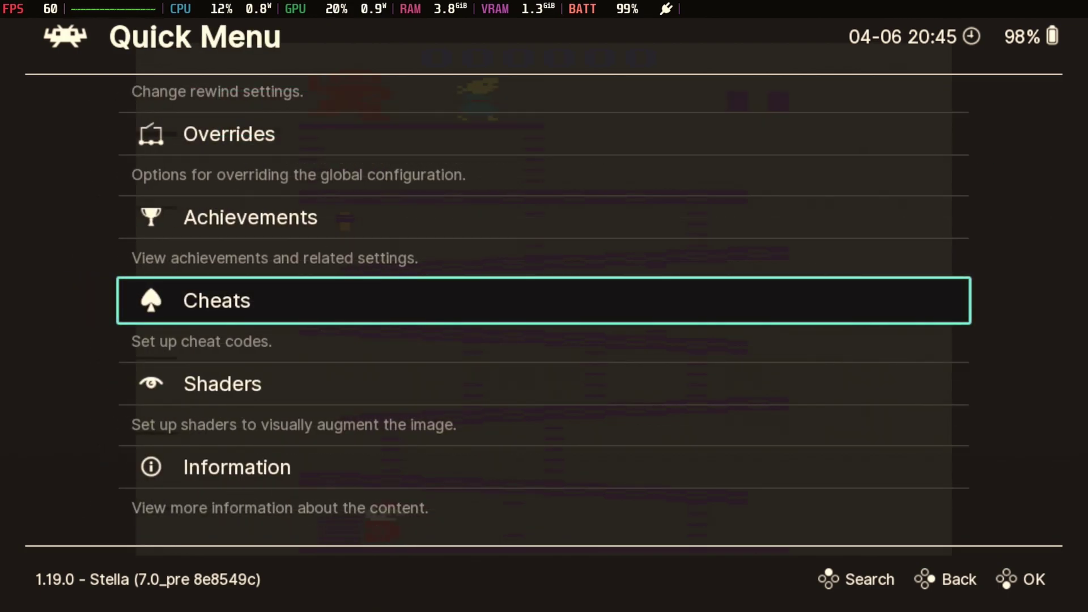
{"action": "key", "text": "Escape"}
{"action": "key", "text": "Return"}
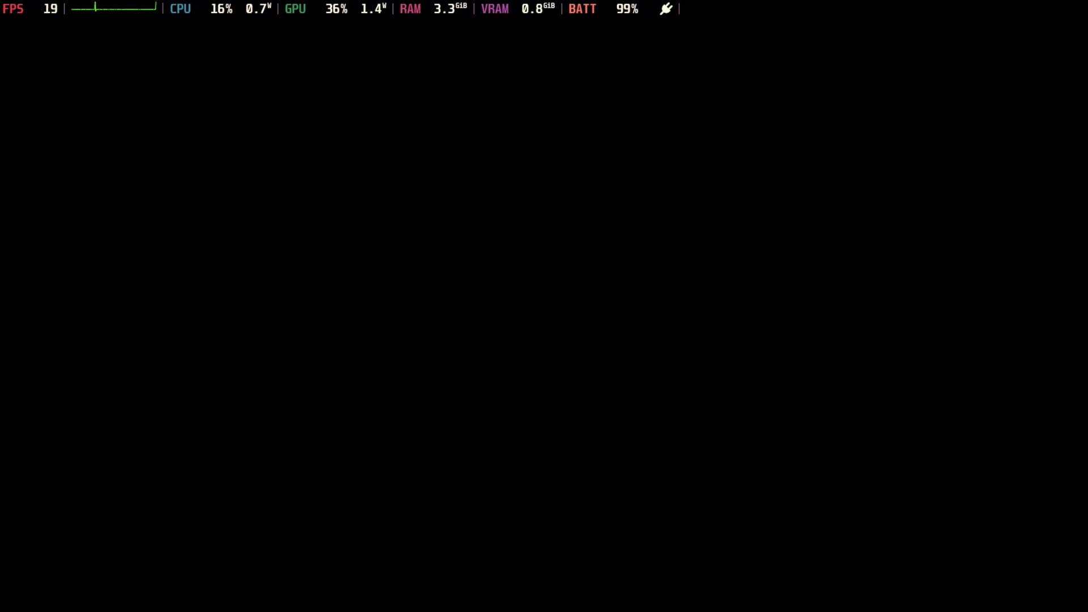
{"action": "key", "text": "F1"}
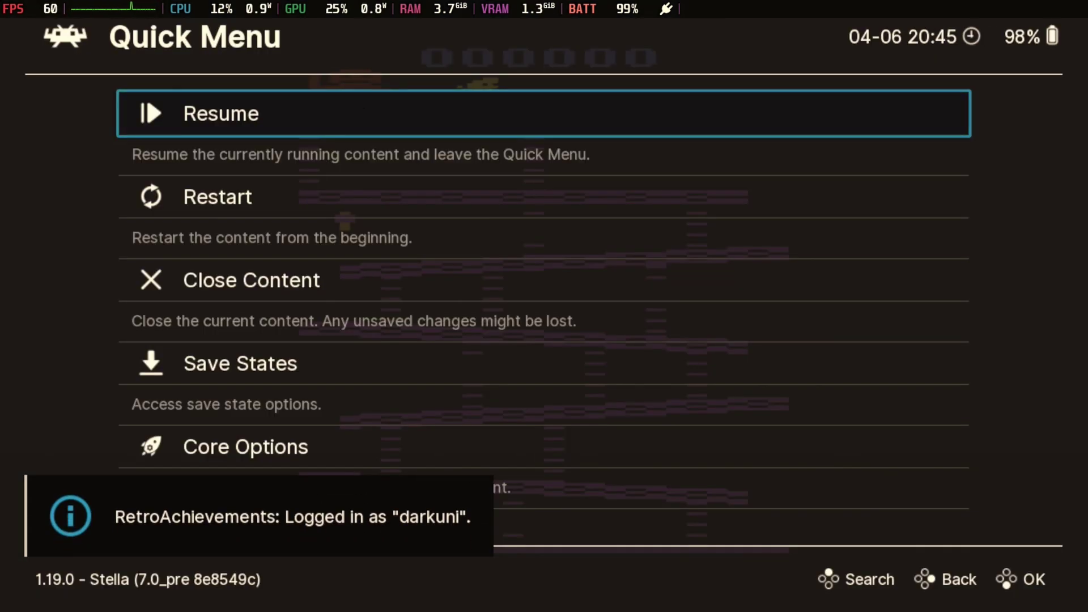
Step: Open the Cheats settings of the relaunched Donkey Kong and check the state of its Infinite Lives cheat
{"action": "key", "text": "Down"}
{"action": "key", "text": "Down"}
{"action": "key", "text": "Down"}
{"action": "key", "text": "Down"}
{"action": "key", "text": "Down"}
{"action": "key", "text": "Down"}
{"action": "key", "text": "Down"}
{"action": "key", "text": "Down"}
{"action": "key", "text": "Down"}
{"action": "key", "text": "Down"}
{"action": "key", "text": "Down"}
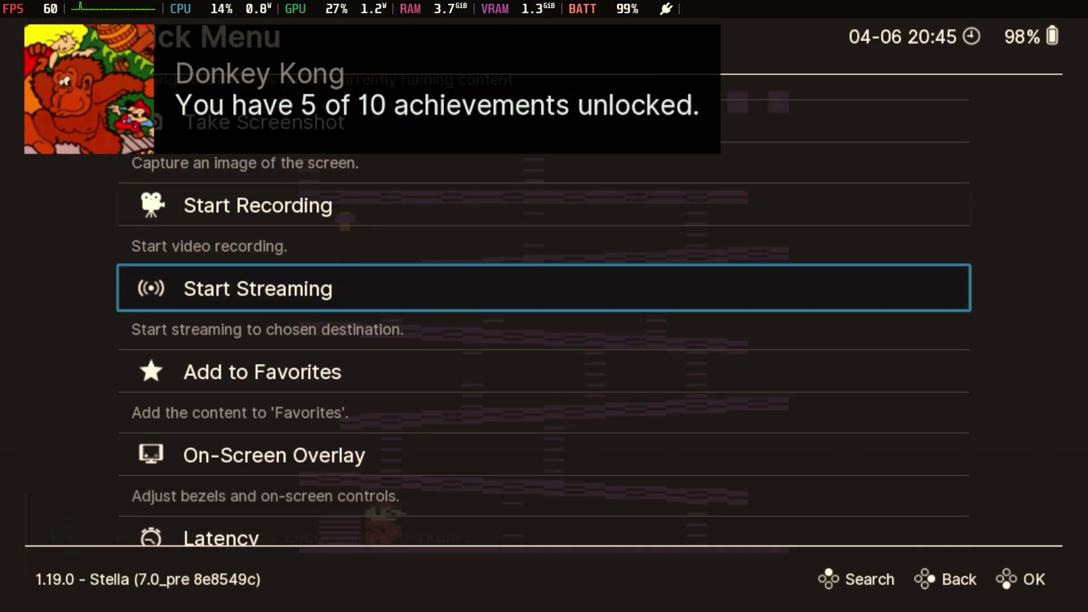
{"action": "key", "text": "Down"}
{"action": "key", "text": "Down"}
{"action": "key", "text": "Down"}
{"action": "key", "text": "Down"}
{"action": "key", "text": "Down"}
{"action": "key", "text": "Down"}
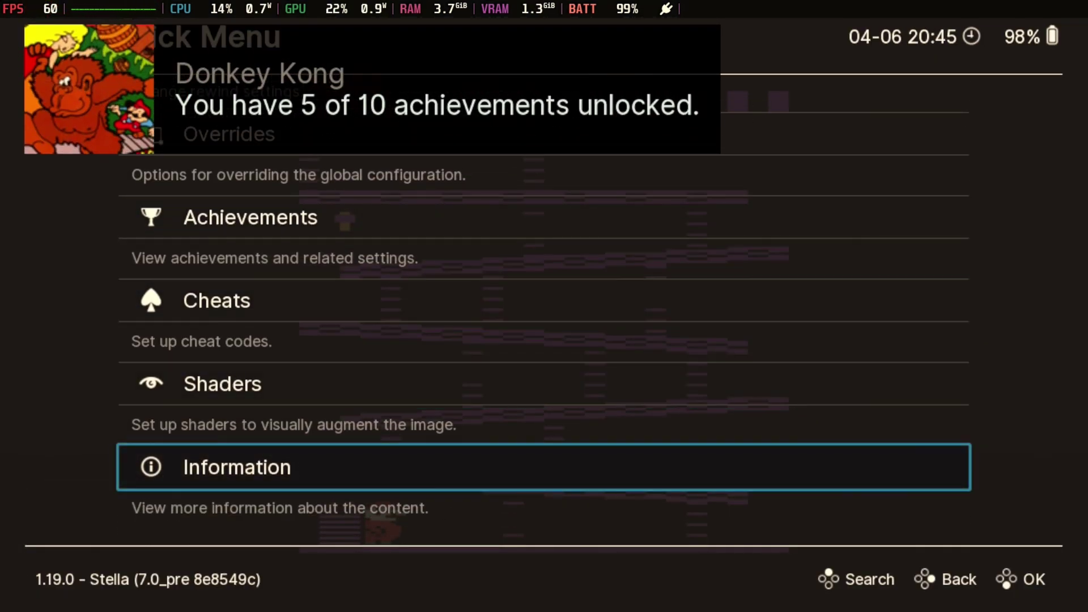
{"action": "key", "text": "Up"}
{"action": "key", "text": "Up"}
{"action": "key", "text": "Return"}
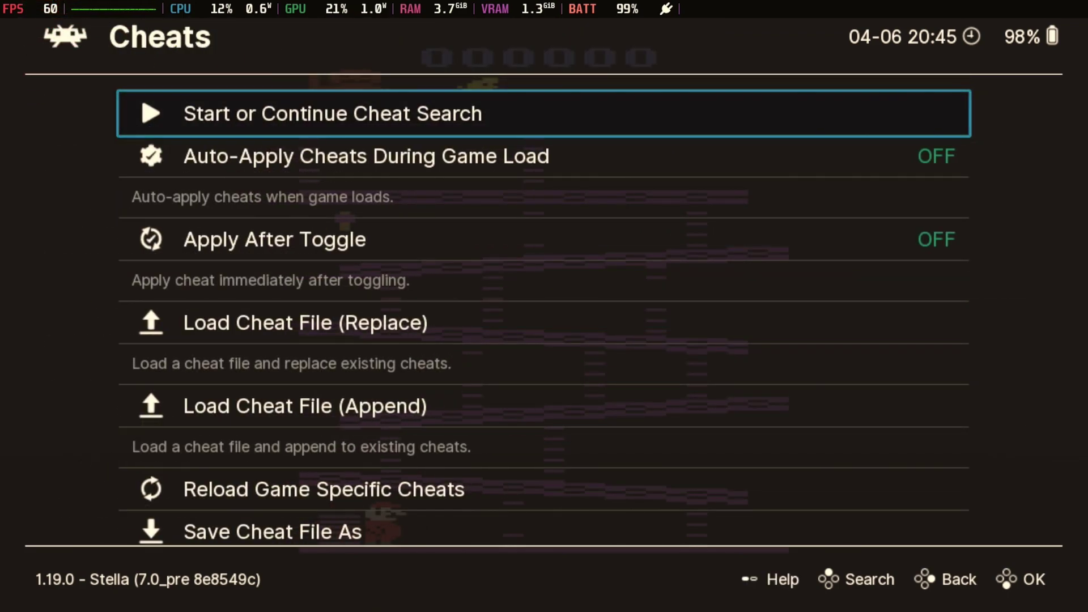
{"action": "key", "text": "Up"}
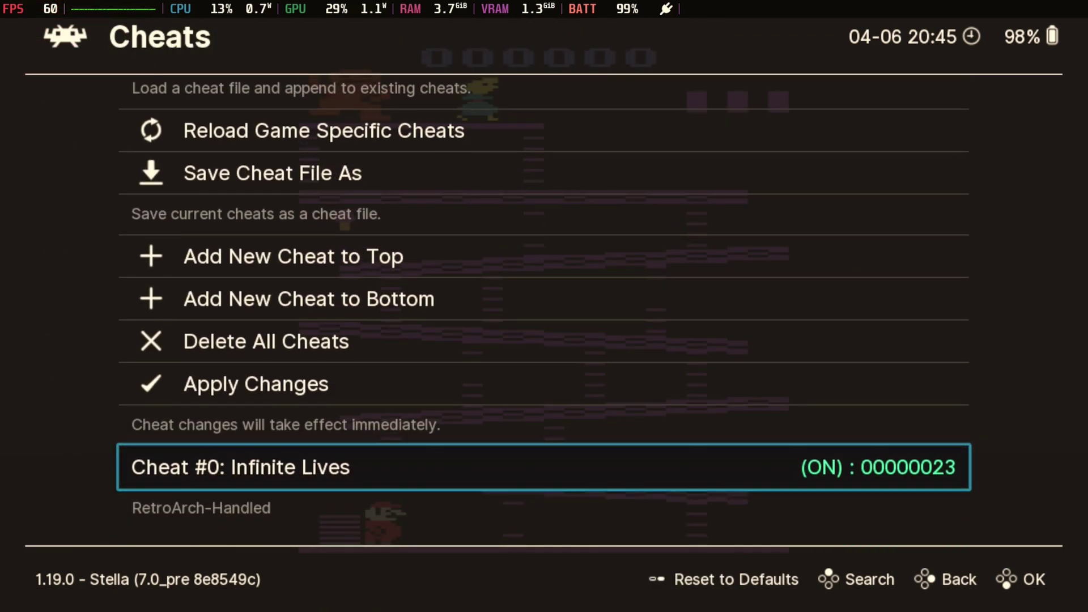
{"action": "key", "text": "Down"}
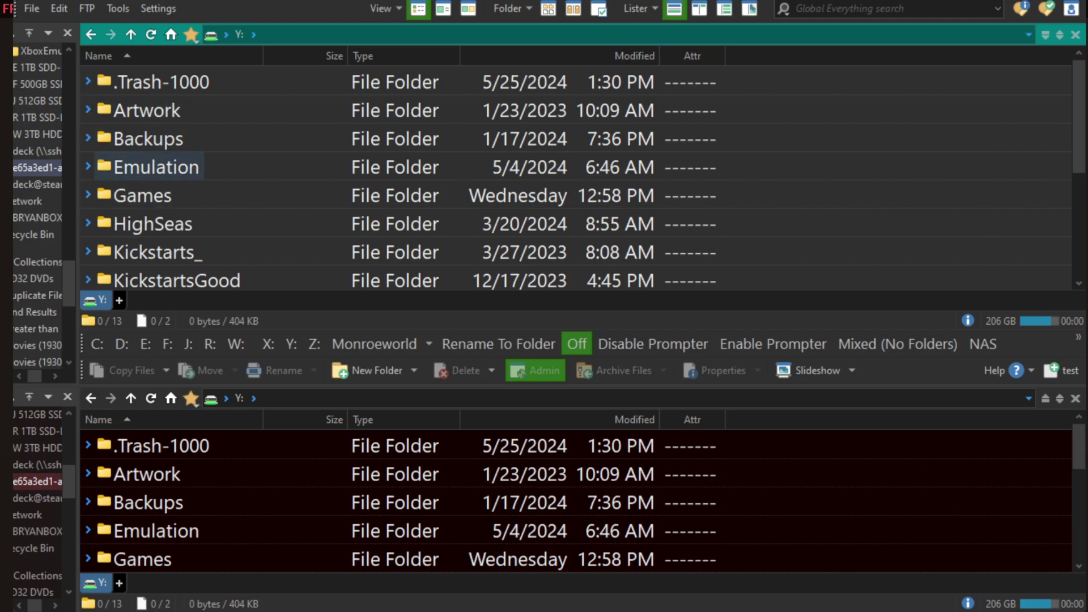
Step: Switch to the file manager and open the Emulation/storage/retroarch/cheats folder on drive Y:
{"action": "double_click", "coordinate": [157, 167]}
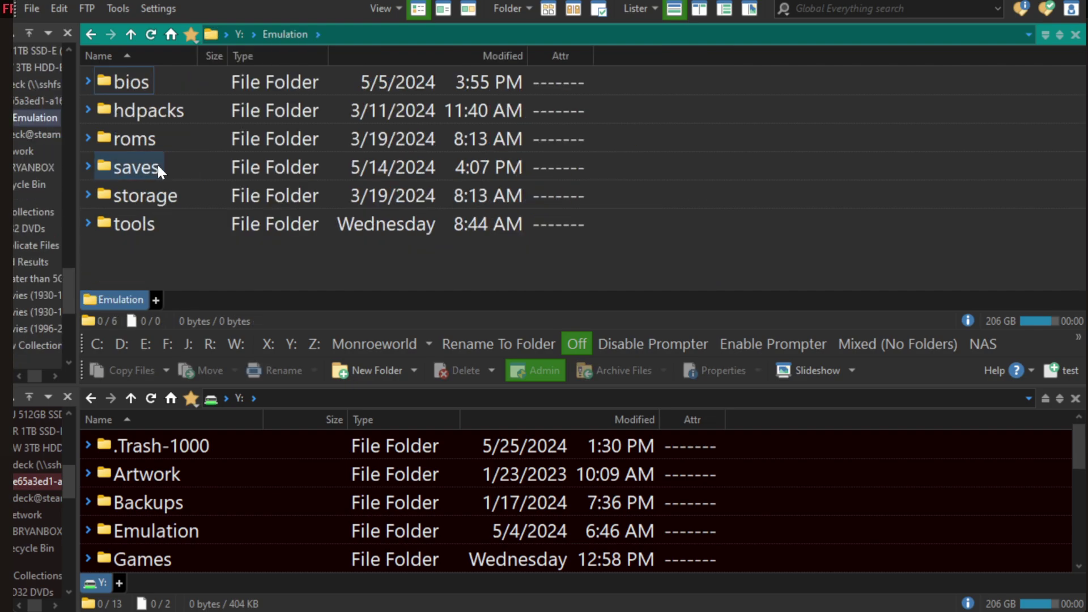
{"action": "double_click", "coordinate": [145, 194]}
{"action": "double_click", "coordinate": [163, 196]}
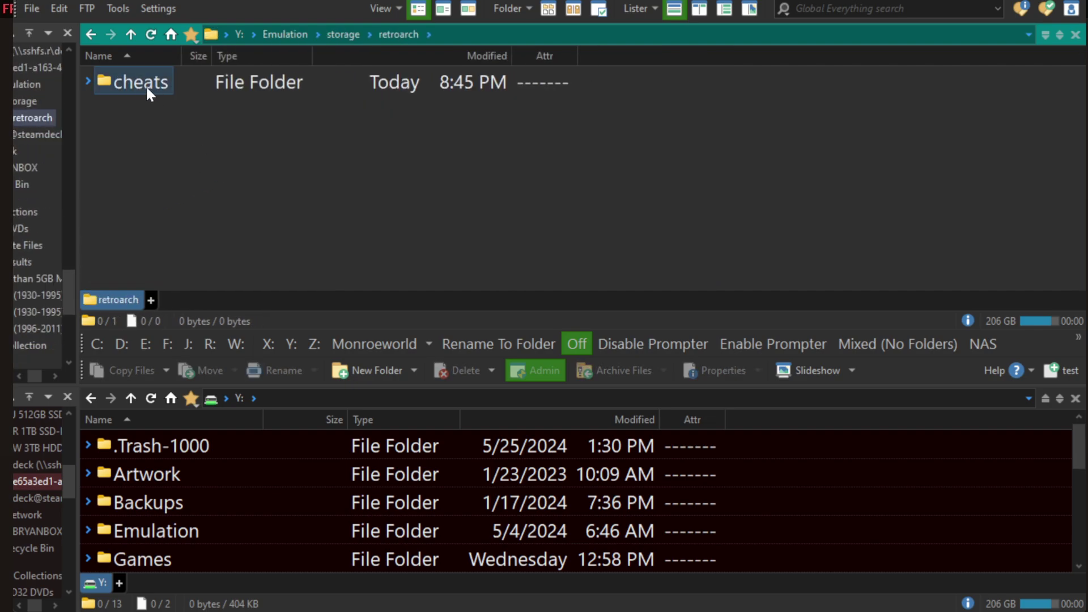
{"action": "double_click", "coordinate": [144, 84]}
Step: Open the Atari - 2600 cheats folder and look through its .cht files, including Donkey Kong (USA).cht
{"action": "left_click", "coordinate": [165, 167]}
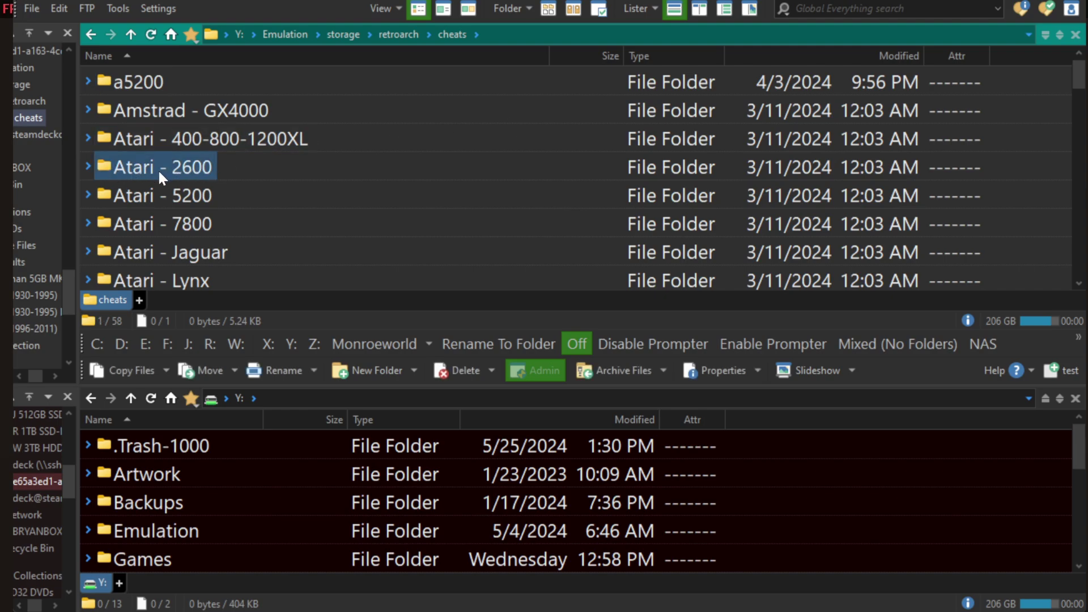
{"action": "double_click", "coordinate": [157, 169]}
{"action": "scroll", "coordinate": [218, 117], "scroll_direction": "down", "scroll_amount": 5}
{"action": "scroll", "coordinate": [212, 122], "scroll_direction": "up", "scroll_amount": 5}
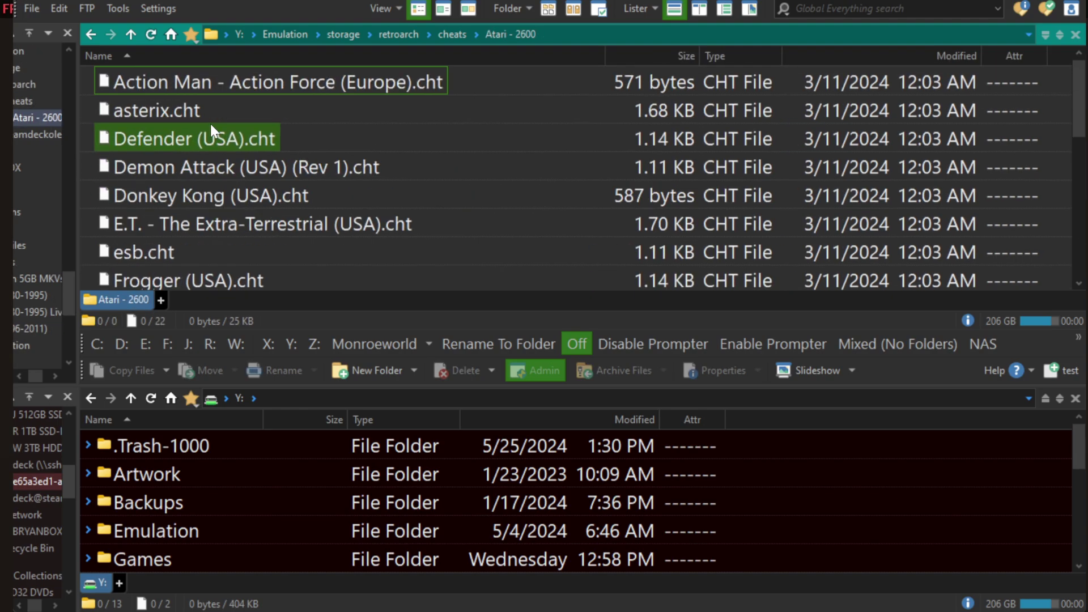
{"action": "scroll", "coordinate": [209, 123], "scroll_direction": "down", "scroll_amount": 5}
{"action": "scroll", "coordinate": [208, 127], "scroll_direction": "up", "scroll_amount": 5}
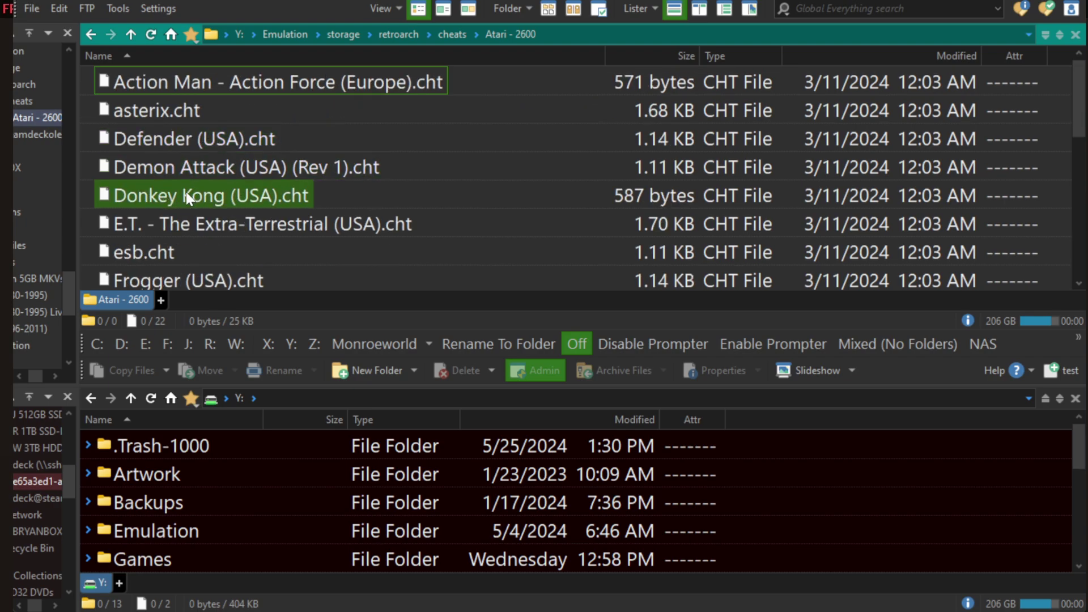
Step: Return to the cheats folder and open the Stella core folder to examine its cheat file
{"action": "left_click", "coordinate": [130, 36]}
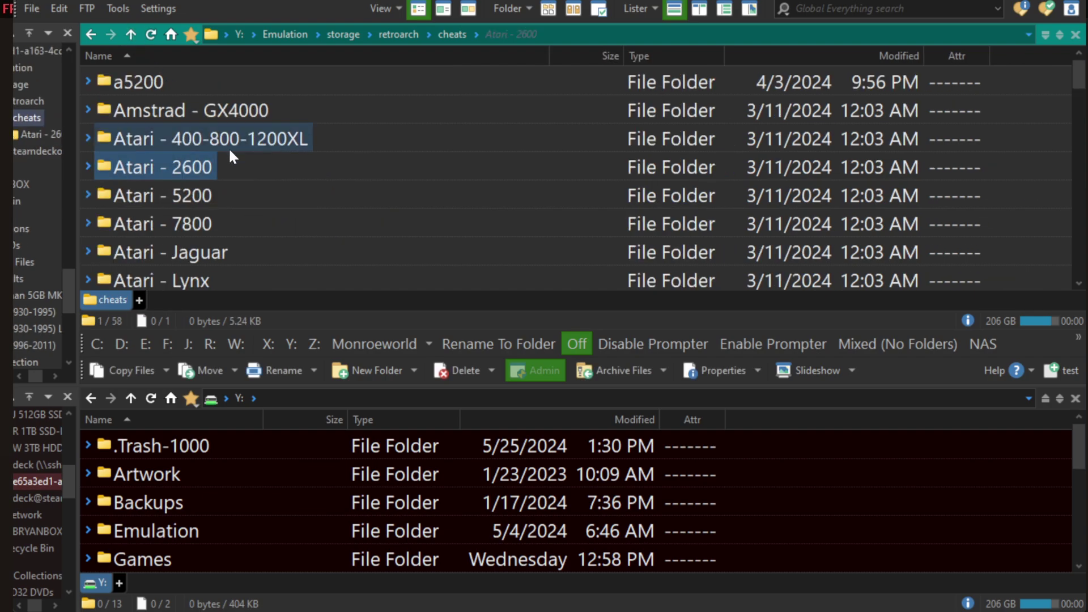
{"action": "scroll", "coordinate": [277, 148], "scroll_direction": "down", "scroll_amount": 12}
{"action": "scroll", "coordinate": [277, 153], "scroll_direction": "down", "scroll_amount": 6}
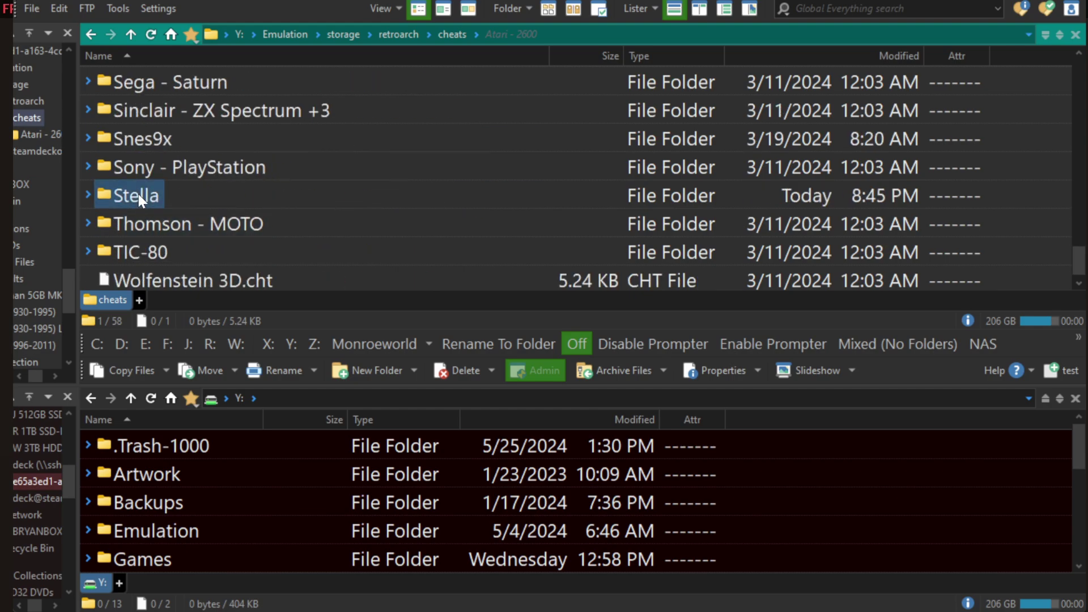
{"action": "double_click", "coordinate": [130, 192]}
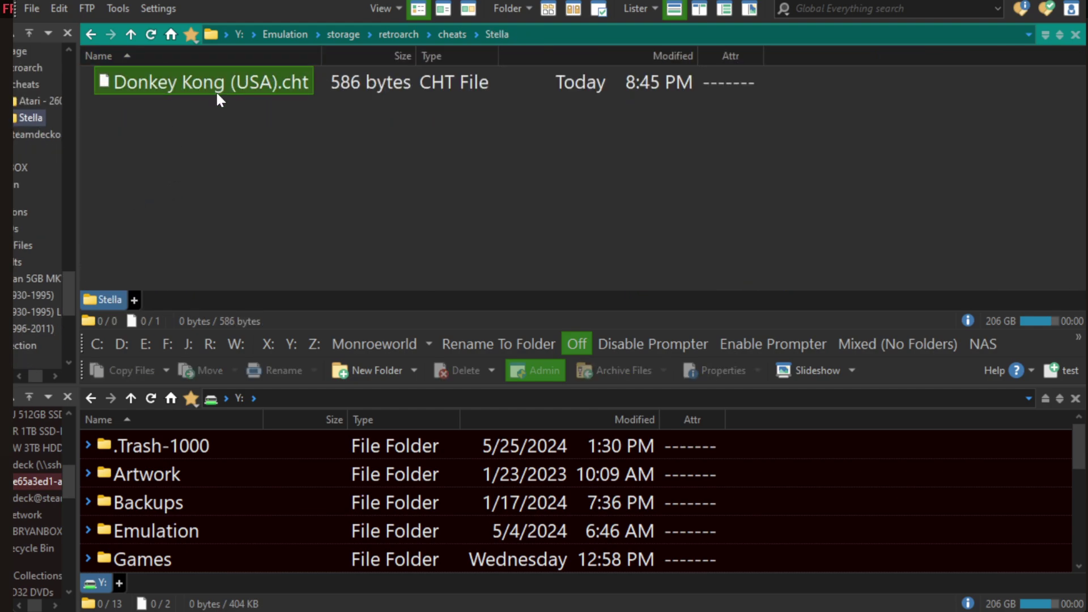
Step: Copy all cheat files from the Atari - 2600 folder into the Stella folder
{"action": "left_click", "coordinate": [451, 33]}
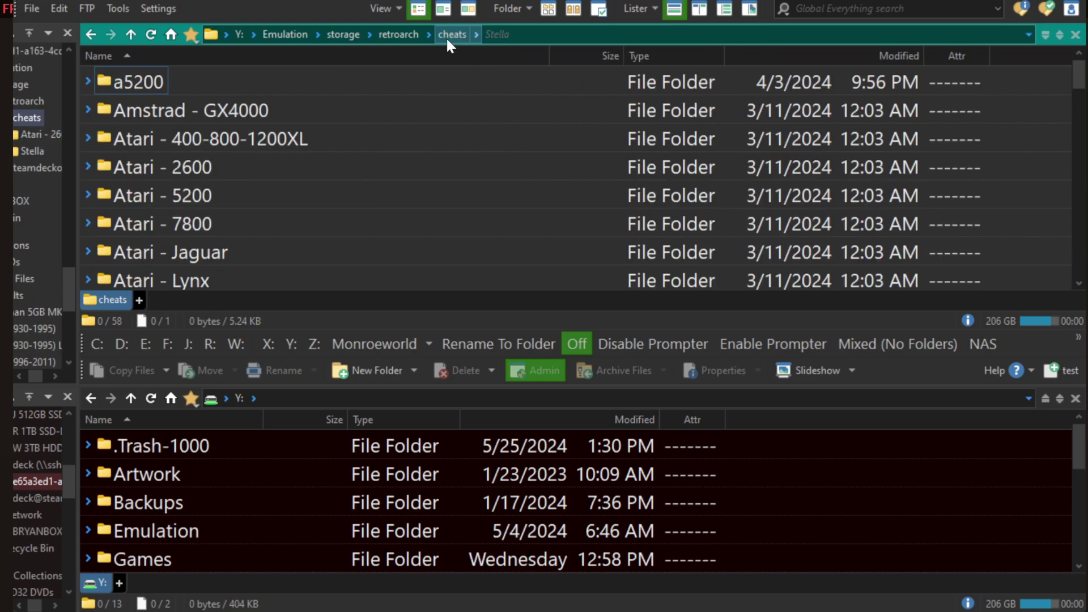
{"action": "double_click", "coordinate": [153, 166]}
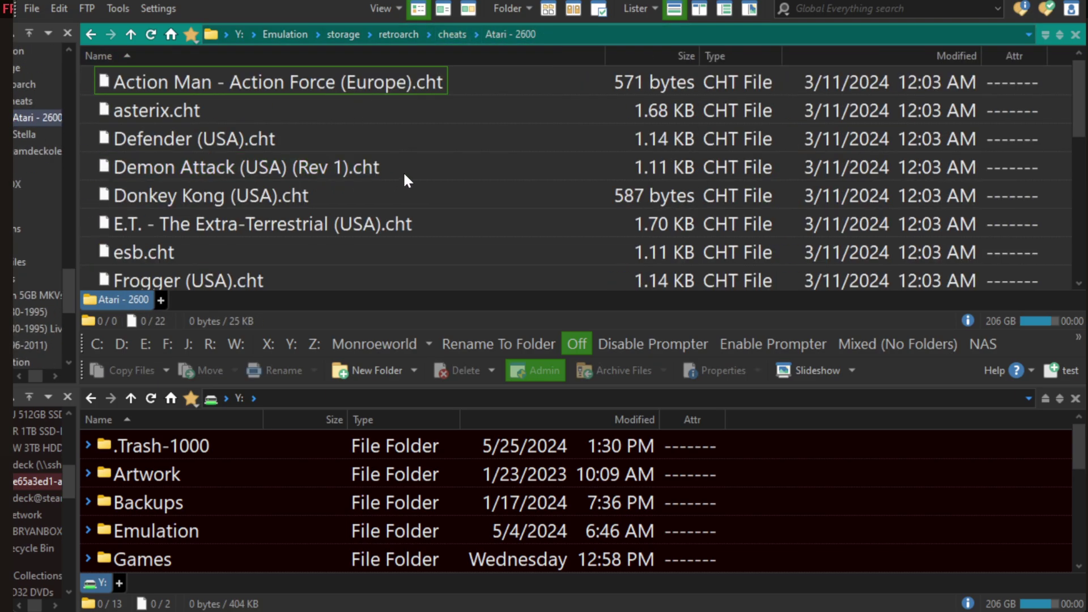
{"action": "key", "text": "ctrl+a"}
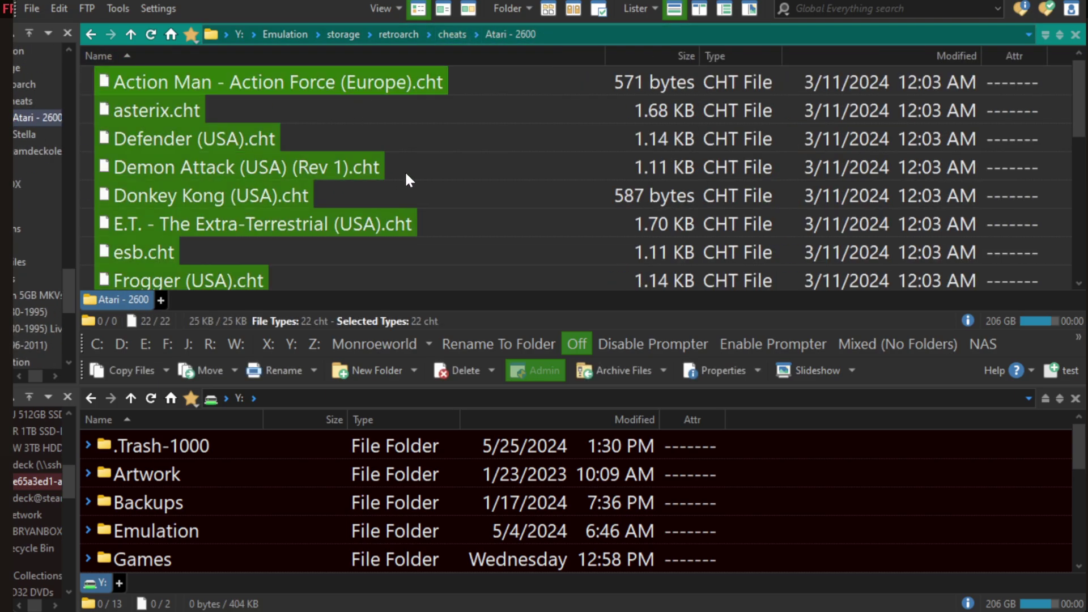
{"action": "left_click", "coordinate": [451, 35]}
{"action": "scroll", "coordinate": [407, 186], "scroll_direction": "down", "scroll_amount": 13}
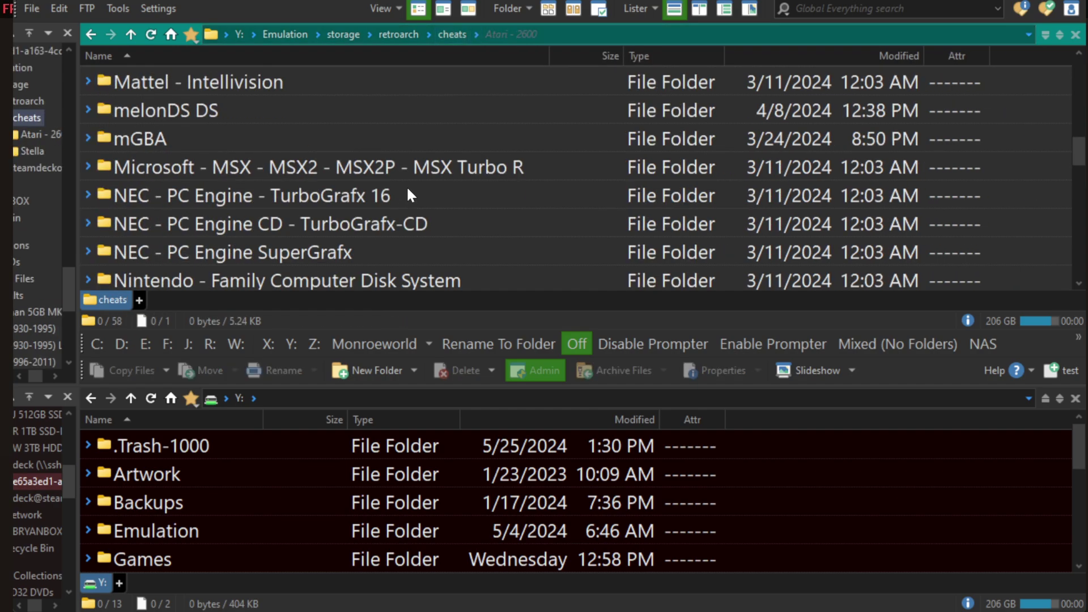
{"action": "scroll", "coordinate": [209, 147], "scroll_direction": "up", "scroll_amount": 1}
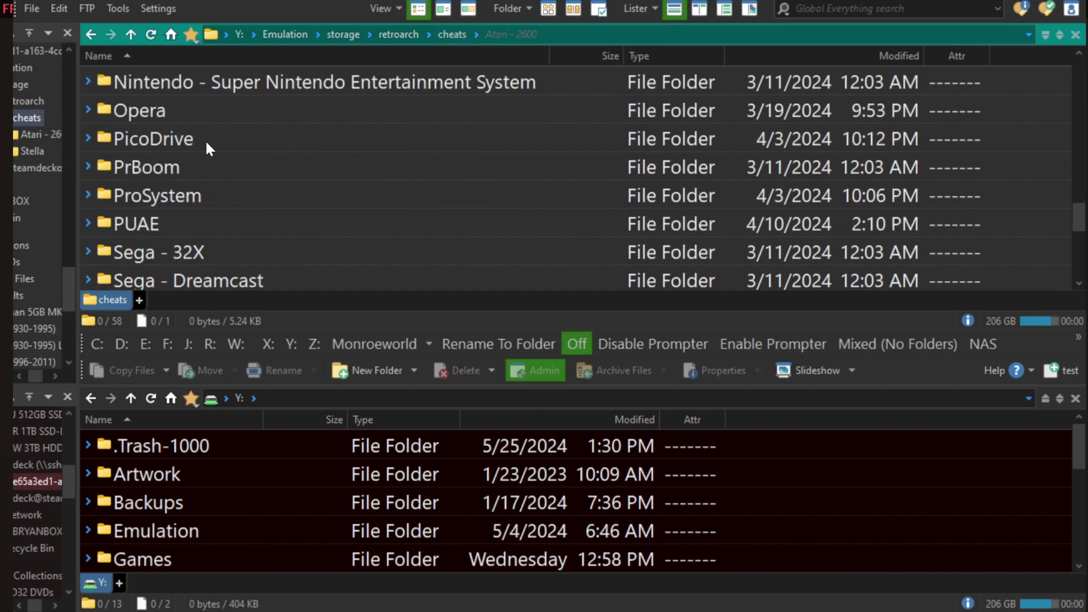
{"action": "scroll", "coordinate": [219, 140], "scroll_direction": "down", "scroll_amount": 4}
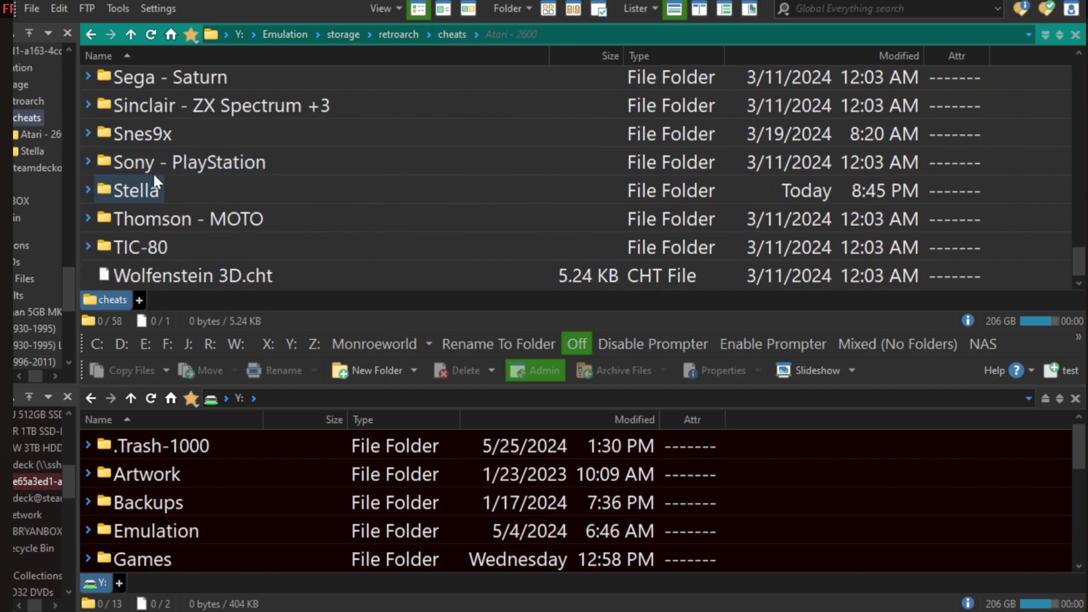
{"action": "left_click", "coordinate": [152, 186]}
{"action": "double_click", "coordinate": [151, 187]}
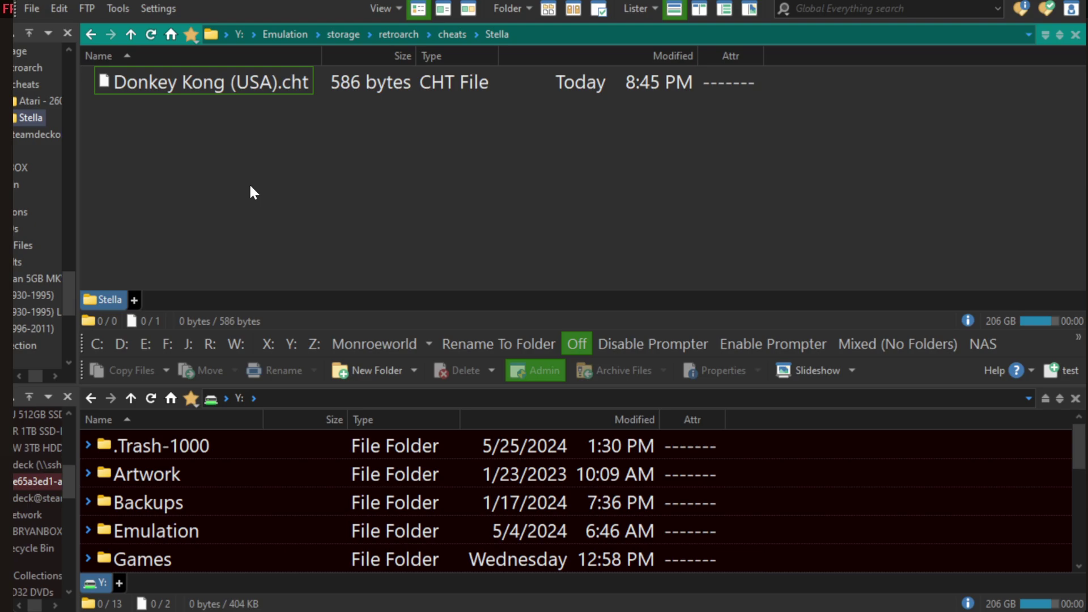
{"action": "key", "text": "ctrl+v"}
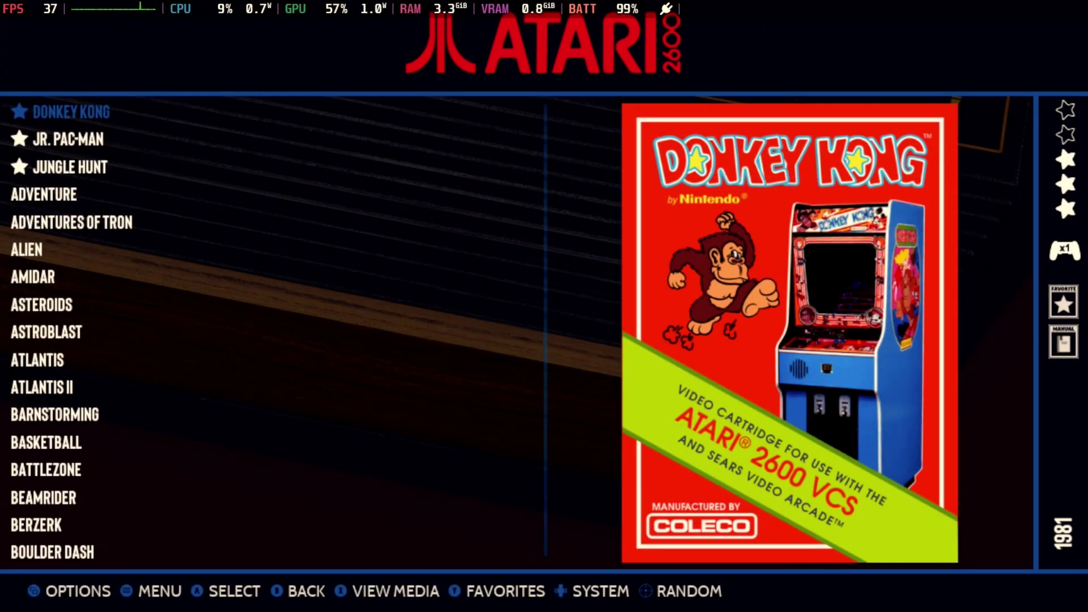
Step: Switch to ES-DE, launch Jr. Pac-Man from the Atari 2600 list and bring up the RetroArch Quick Menu
{"action": "key", "text": "Down"}
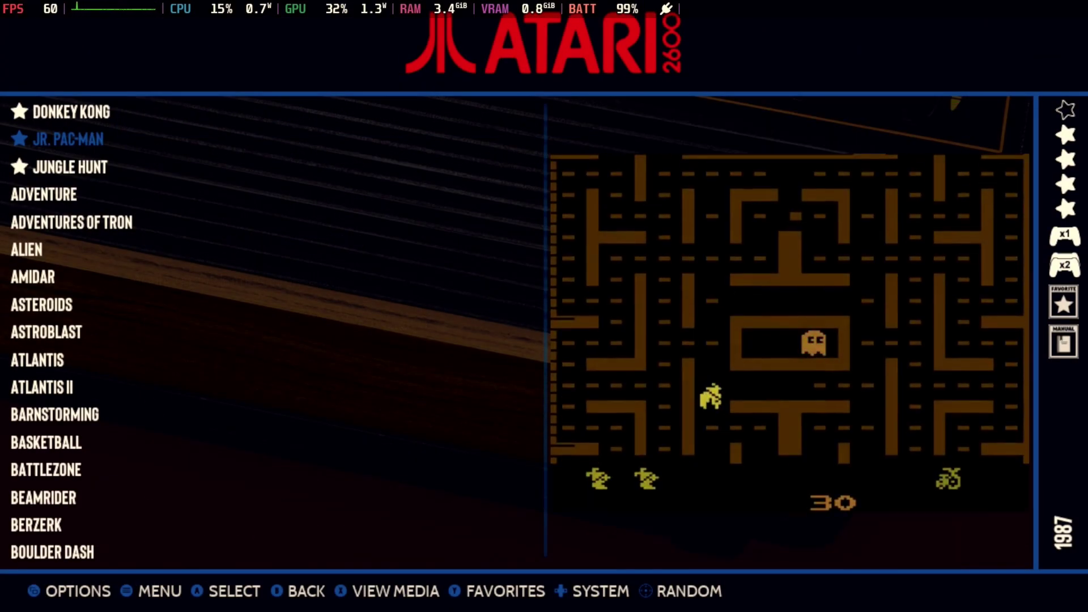
{"action": "key", "text": "Return"}
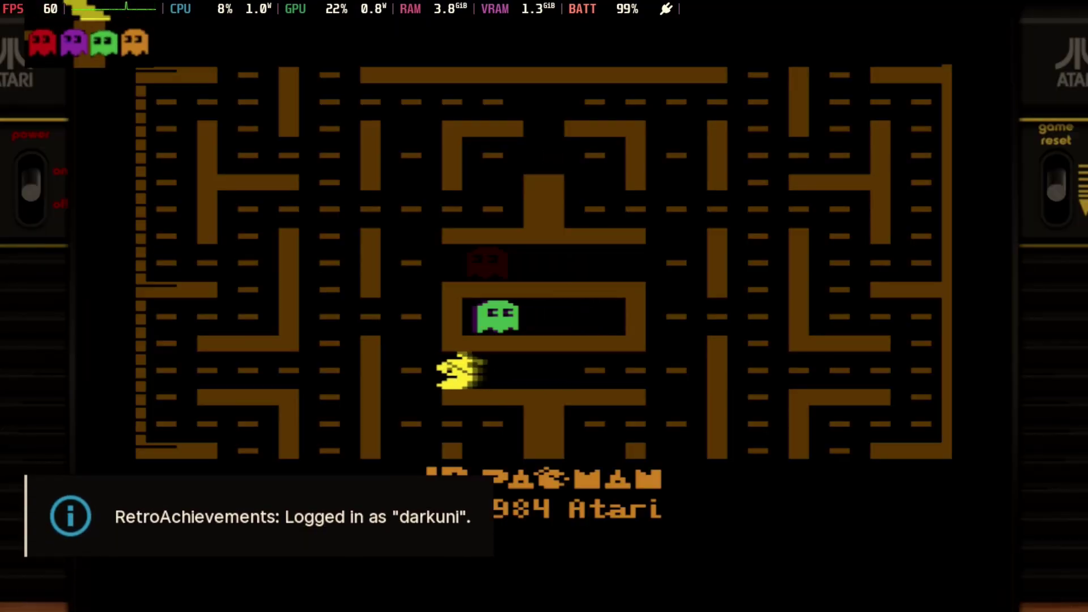
{"action": "key", "text": "F1"}
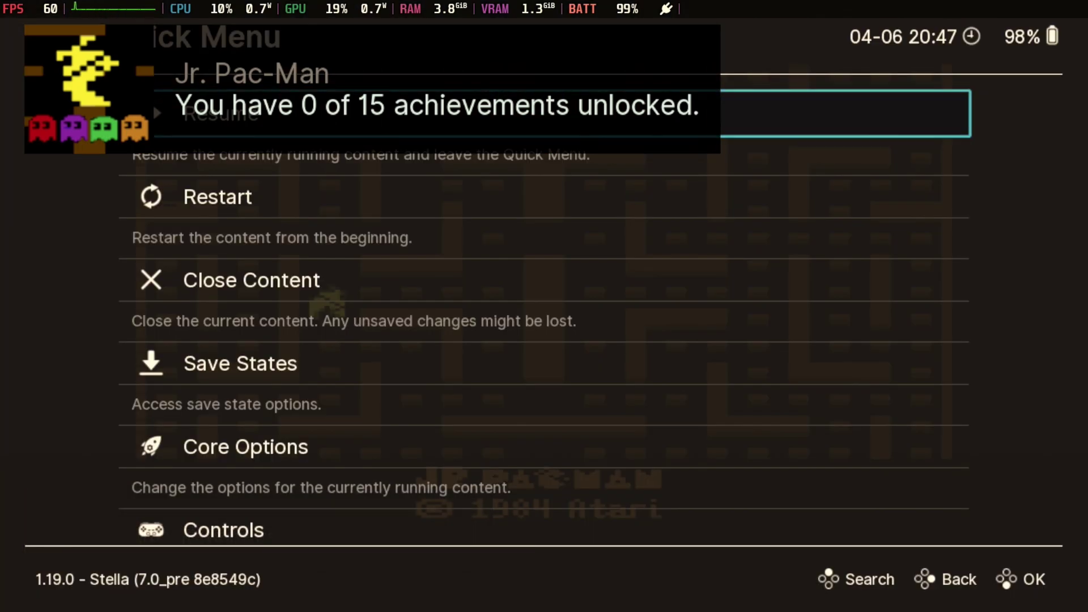
Step: Open the Cheats settings for Jr. Pac-Man
{"action": "key", "text": "Down"}
{"action": "key", "text": "Down"}
{"action": "key", "text": "Down"}
{"action": "key", "text": "Down"}
{"action": "key", "text": "Down"}
{"action": "key", "text": "Down"}
{"action": "key", "text": "Down"}
{"action": "key", "text": "Down"}
{"action": "key", "text": "Down"}
{"action": "key", "text": "Down"}
{"action": "key", "text": "Down"}
{"action": "key", "text": "Down"}
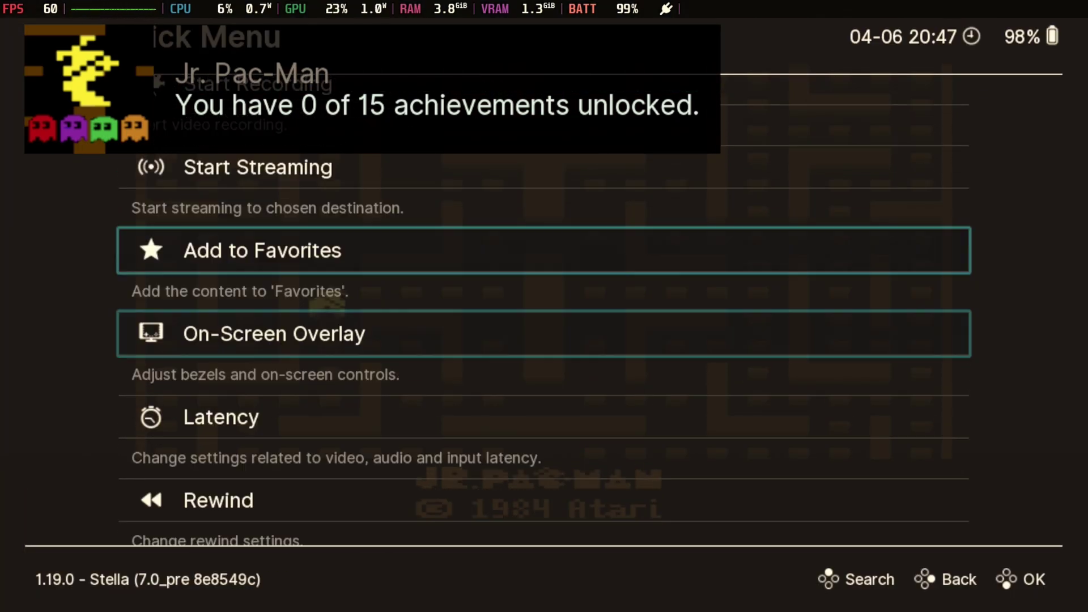
{"action": "key", "text": "Down"}
{"action": "key", "text": "Down"}
{"action": "key", "text": "Down"}
{"action": "key", "text": "Return"}
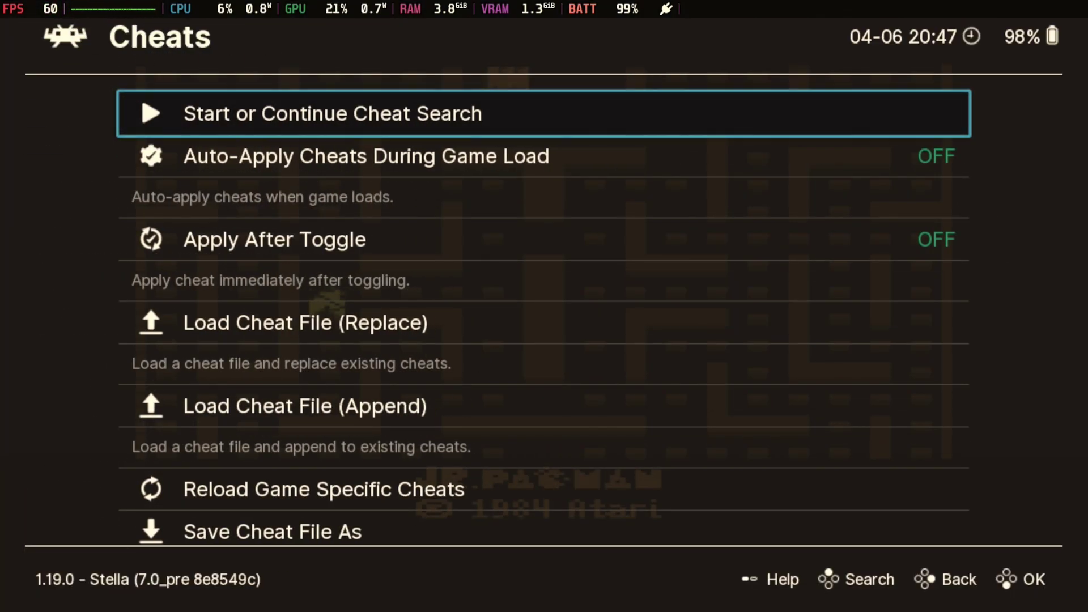
Step: Check the cheat entries available for Jr. Pac-Man and go to the Auto-Apply Cheats During Game Load option
{"action": "key", "text": "Up"}
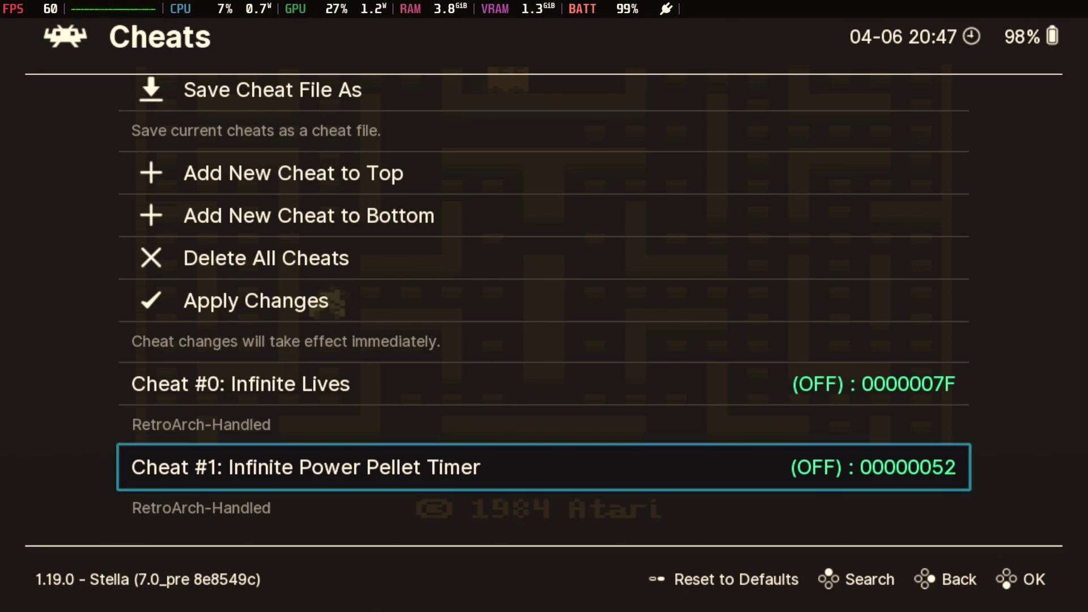
{"action": "key", "text": "Up"}
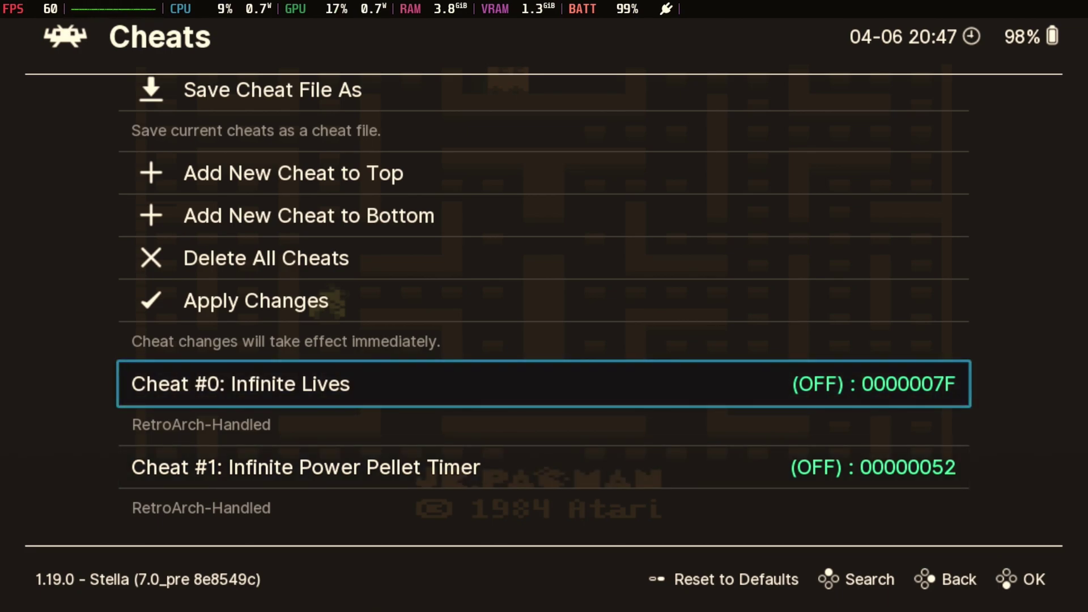
{"action": "key", "text": "Down"}
{"action": "key", "text": "Down"}
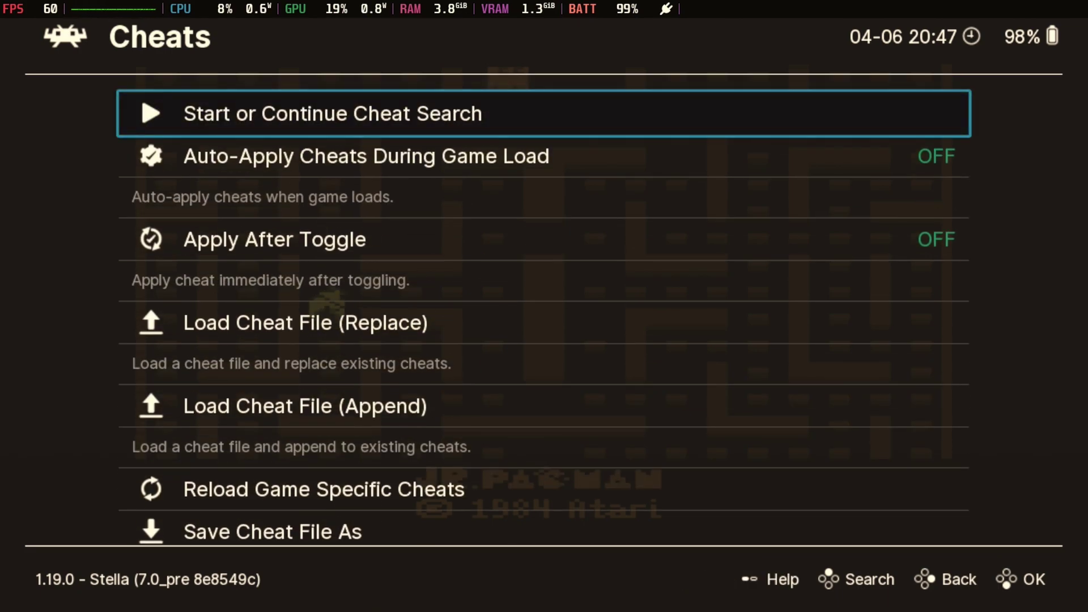
{"action": "key", "text": "Down"}
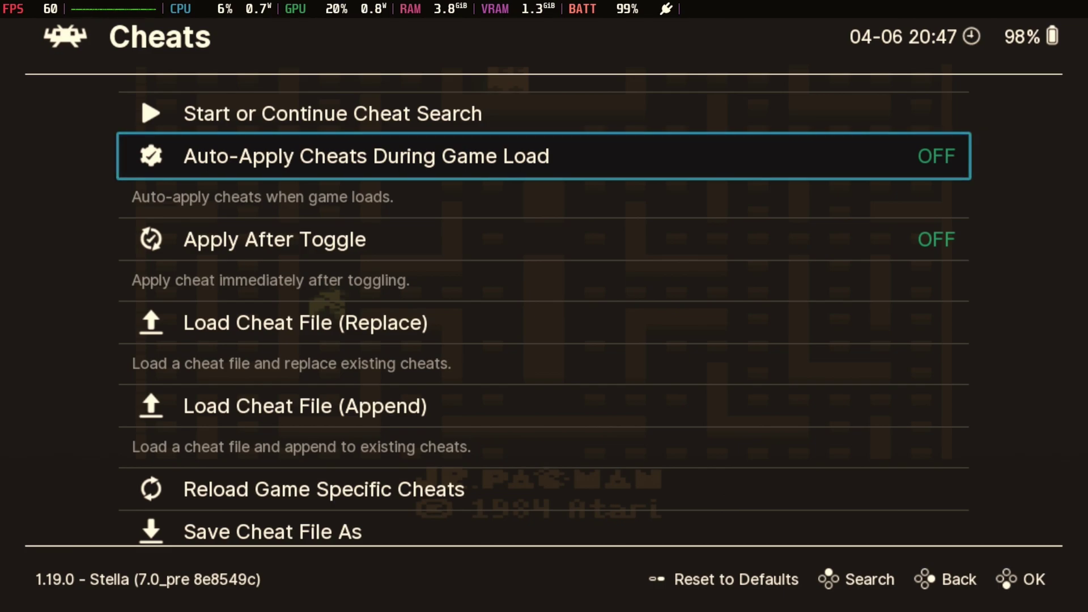
Step: Examine the remaining Cheats options and the cheat entries for Jr. Pac-Man, and return to the Quick Menu
{"action": "key", "text": "Down"}
{"action": "key", "text": "Down"}
{"action": "key", "text": "Down"}
{"action": "key", "text": "Down"}
{"action": "key", "text": "Down"}
{"action": "key", "text": "Down"}
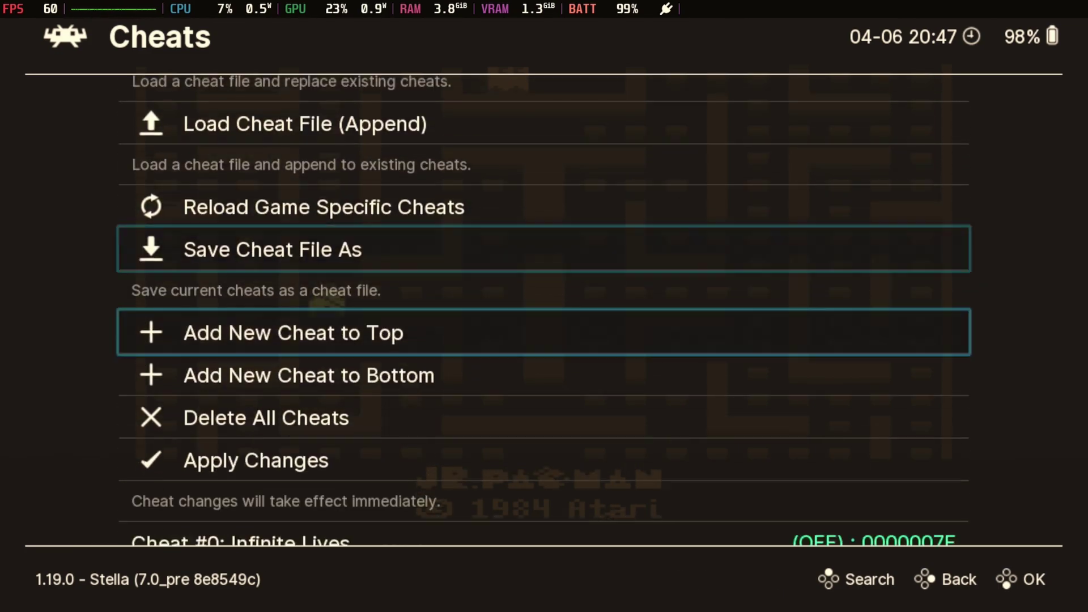
{"action": "key", "text": "Down"}
{"action": "key", "text": "Down"}
{"action": "key", "text": "Down"}
{"action": "key", "text": "Down"}
{"action": "key", "text": "Down"}
{"action": "key", "text": "Up"}
{"action": "key", "text": "Up"}
{"action": "key", "text": "Up"}
{"action": "key", "text": "Up"}
{"action": "key", "text": "Up"}
{"action": "key", "text": "Up"}
{"action": "key", "text": "Up"}
{"action": "key", "text": "Up"}
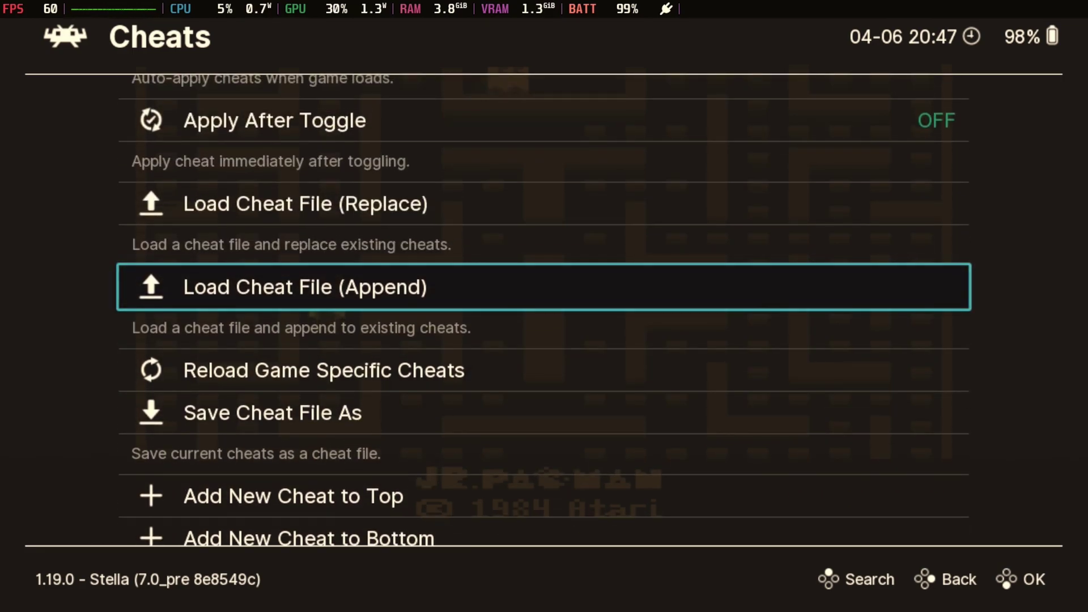
{"action": "key", "text": "BackSpace"}
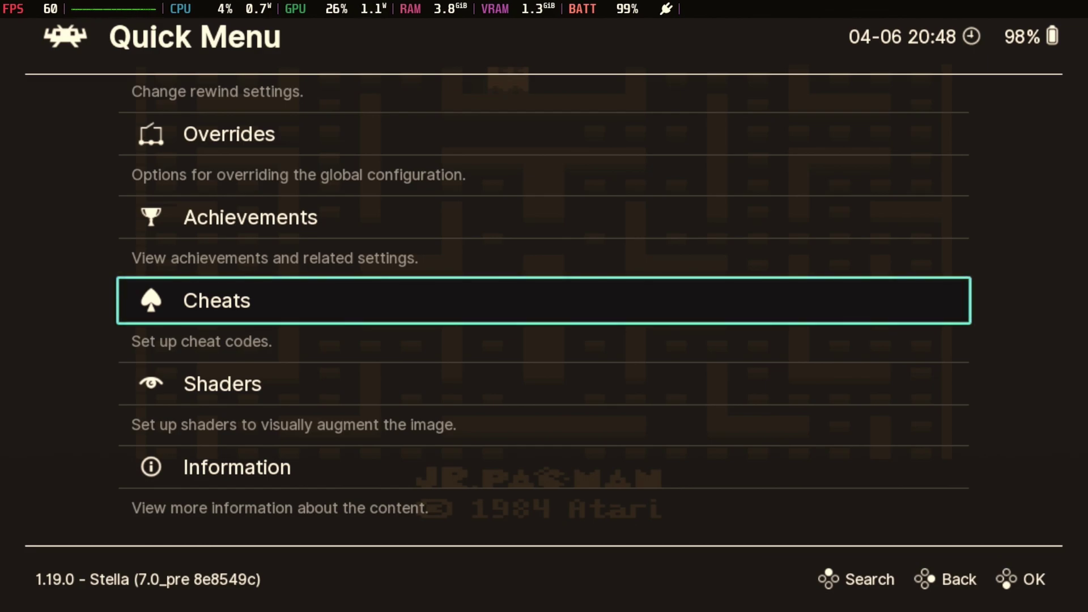
Step: Turn on the Infinite Lives and Infinite Power Pellet Timer cheats for Jr. Pac-Man
{"action": "key", "text": "Return"}
{"action": "key", "text": "Down"}
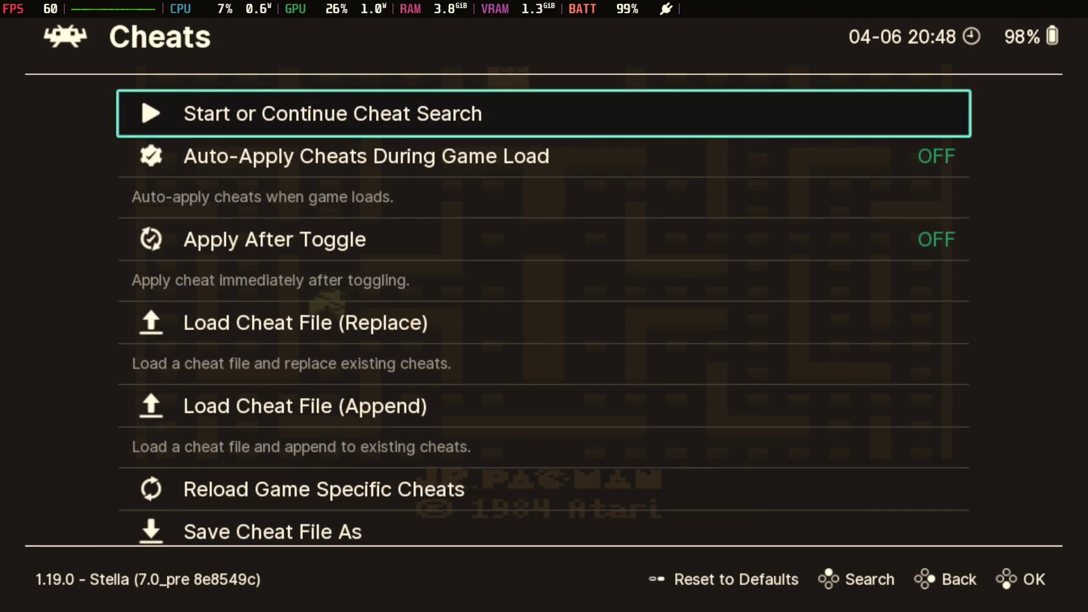
{"action": "key", "text": "Down"}
{"action": "key", "text": "Down"}
{"action": "key", "text": "Down"}
{"action": "key", "text": "Down"}
{"action": "key", "text": "Down"}
{"action": "key", "text": "Down"}
{"action": "key", "text": "Down"}
{"action": "key", "text": "Down"}
{"action": "key", "text": "Down"}
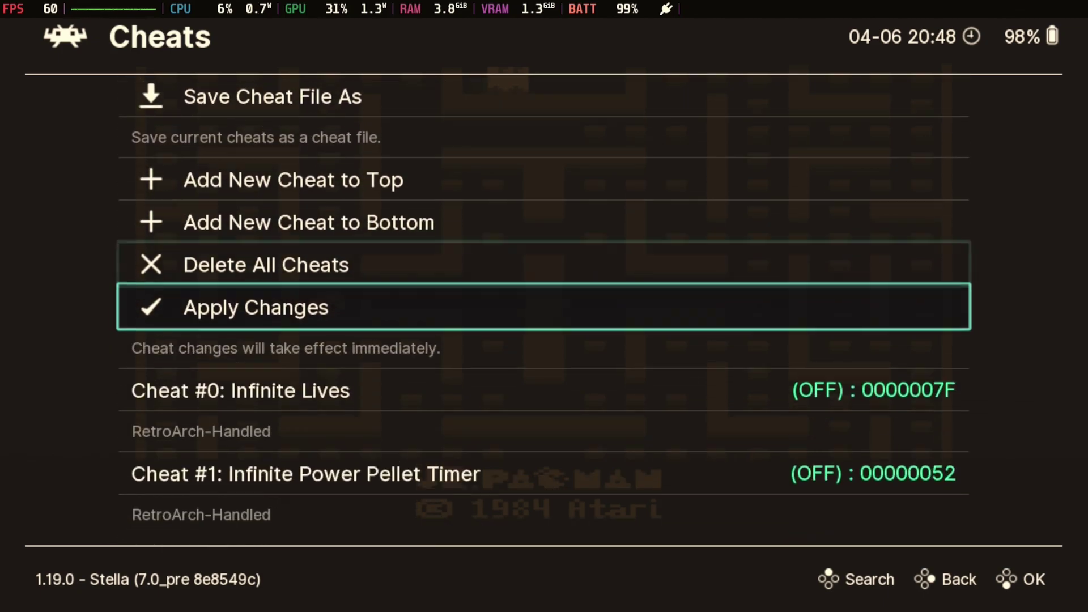
{"action": "key", "text": "Down"}
{"action": "key", "text": "Right"}
{"action": "key", "text": "Down"}
{"action": "key", "text": "Right"}
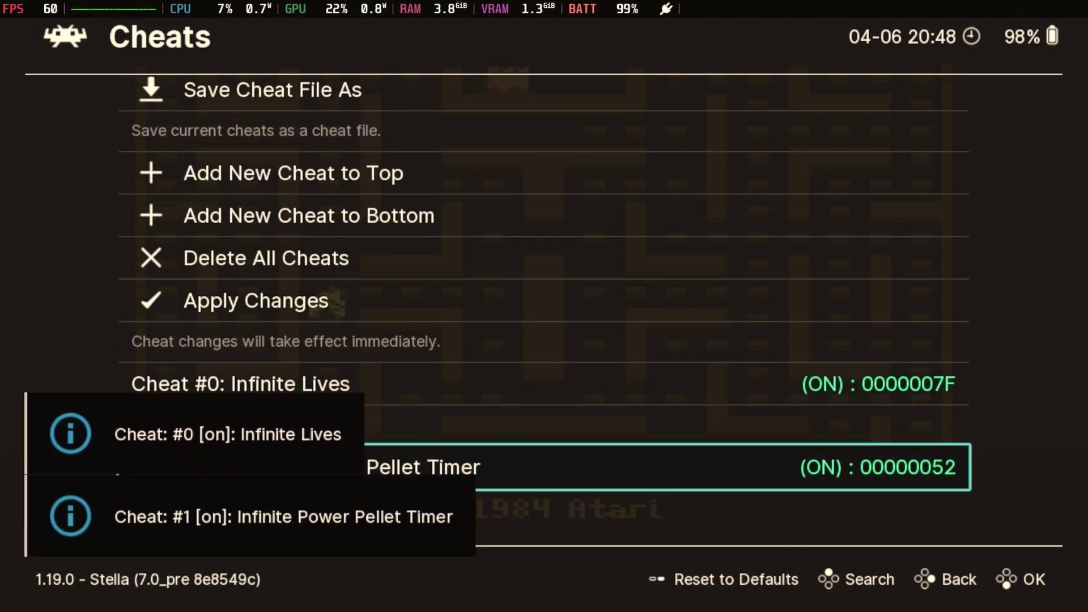
Step: Resume Jr. Pac-Man and play through the maze, eating power pellets and chasing ghosts to test the enabled cheats
{"action": "key", "text": "BackSpace"}
{"action": "key", "text": "BackSpace"}
{"action": "key", "text": "F1"}
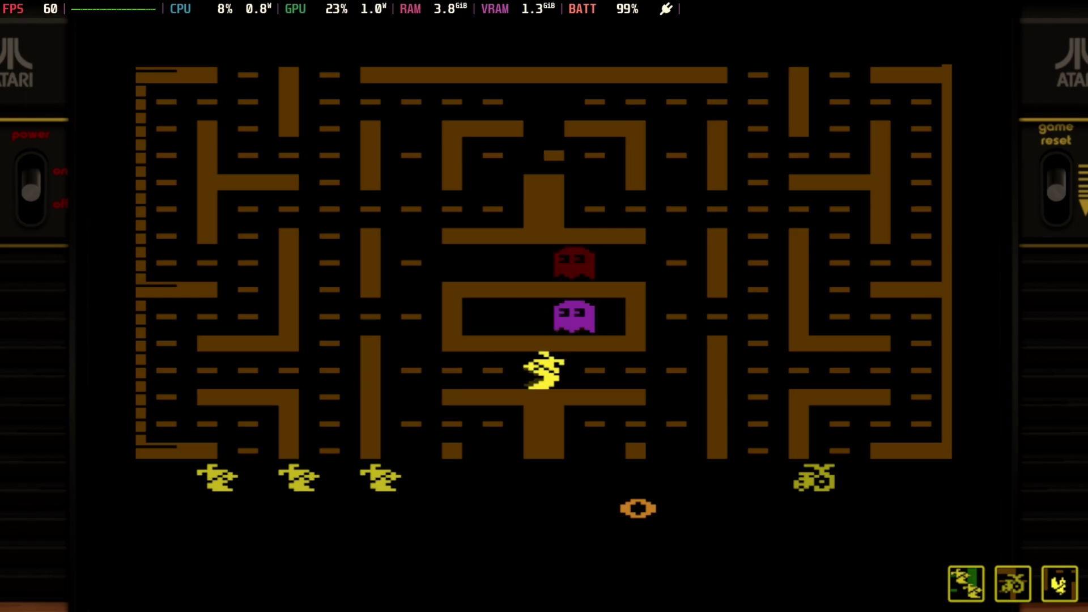
{"action": "key", "text": "Up"}
{"action": "key", "text": "Left"}
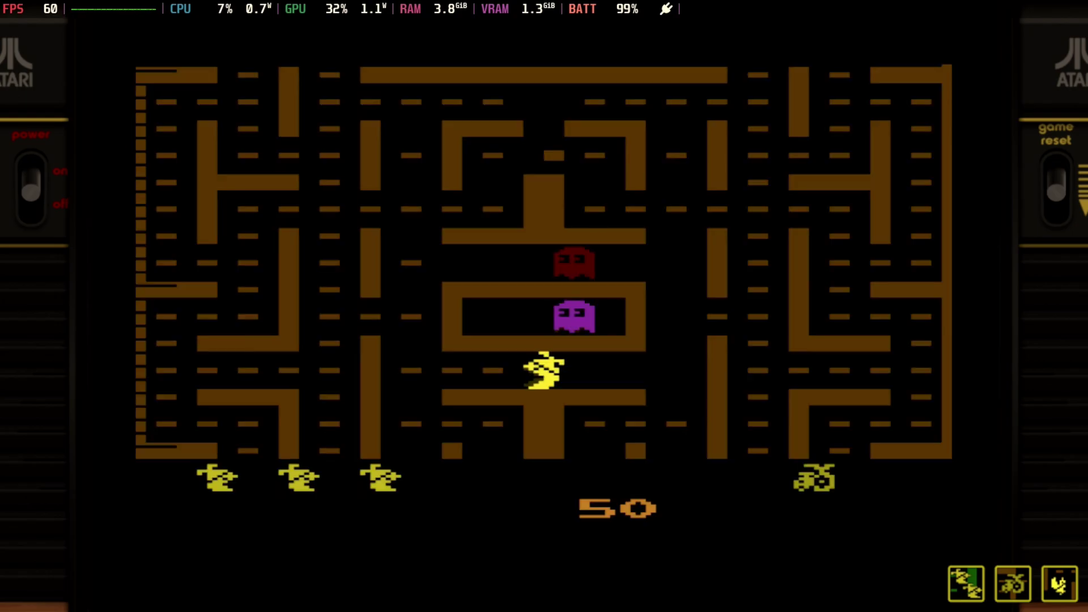
{"action": "key", "text": "Right"}
{"action": "key", "text": "Up"}
{"action": "key", "text": "Left"}
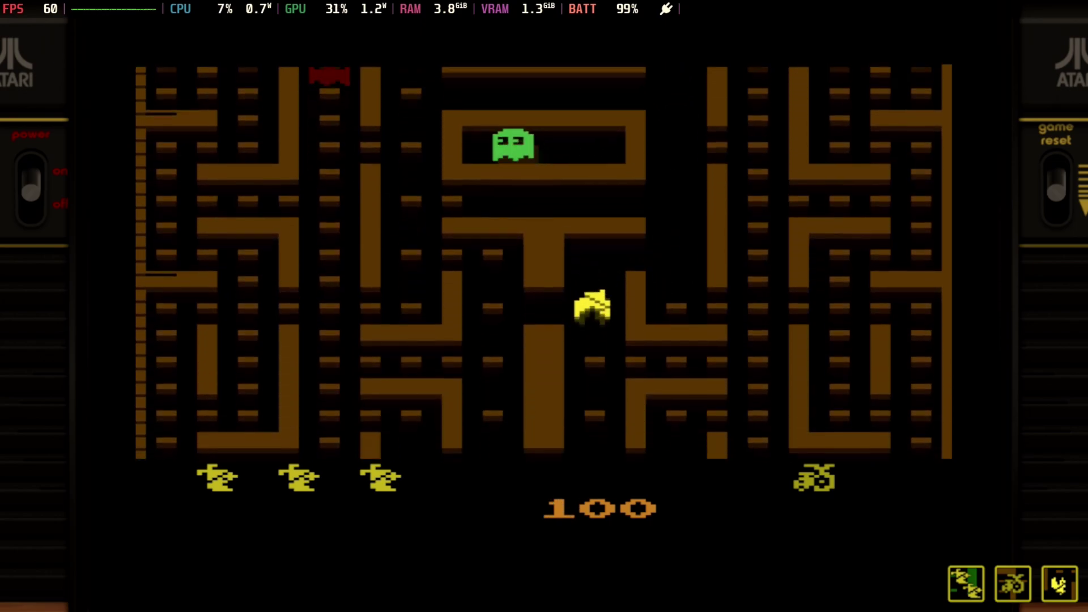
{"action": "key", "text": "Up"}
{"action": "key", "text": "Left"}
{"action": "key", "text": "Up"}
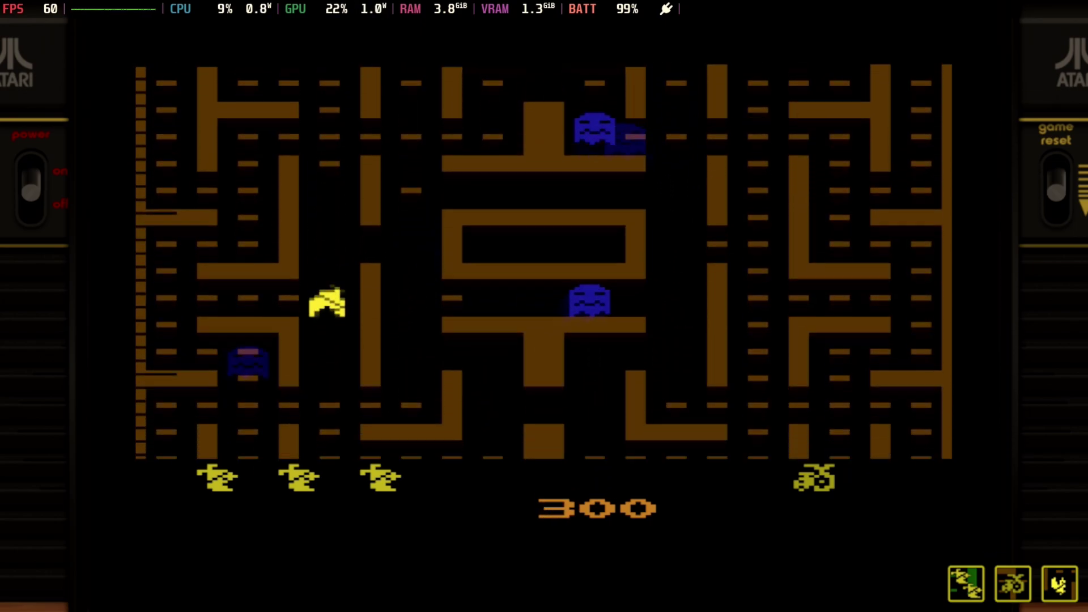
{"action": "key", "text": "Left"}
{"action": "key", "text": "Right"}
{"action": "key", "text": "Up"}
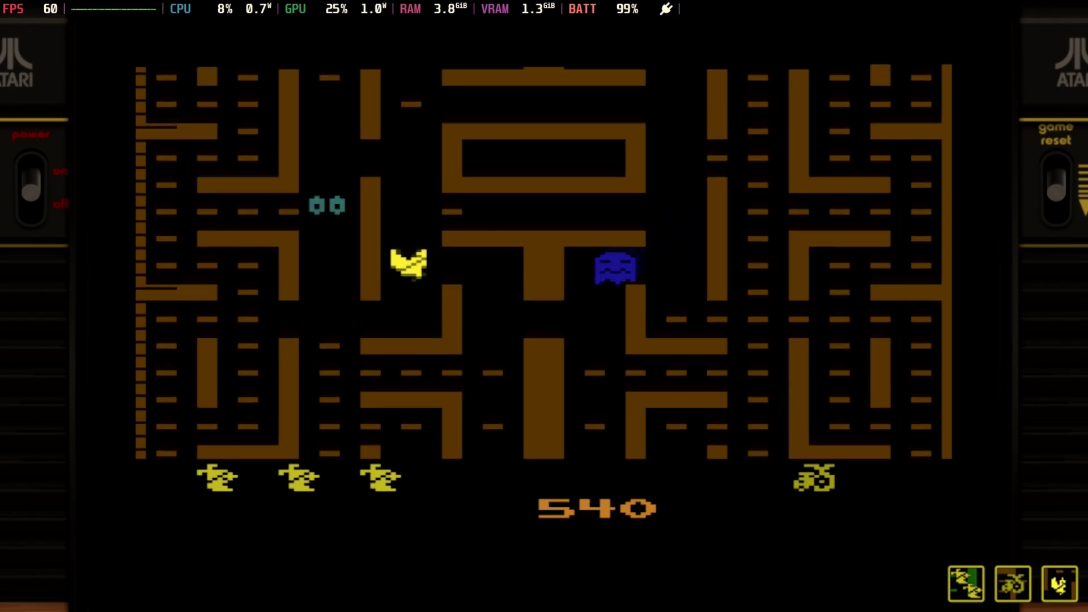
{"action": "key", "text": "Right"}
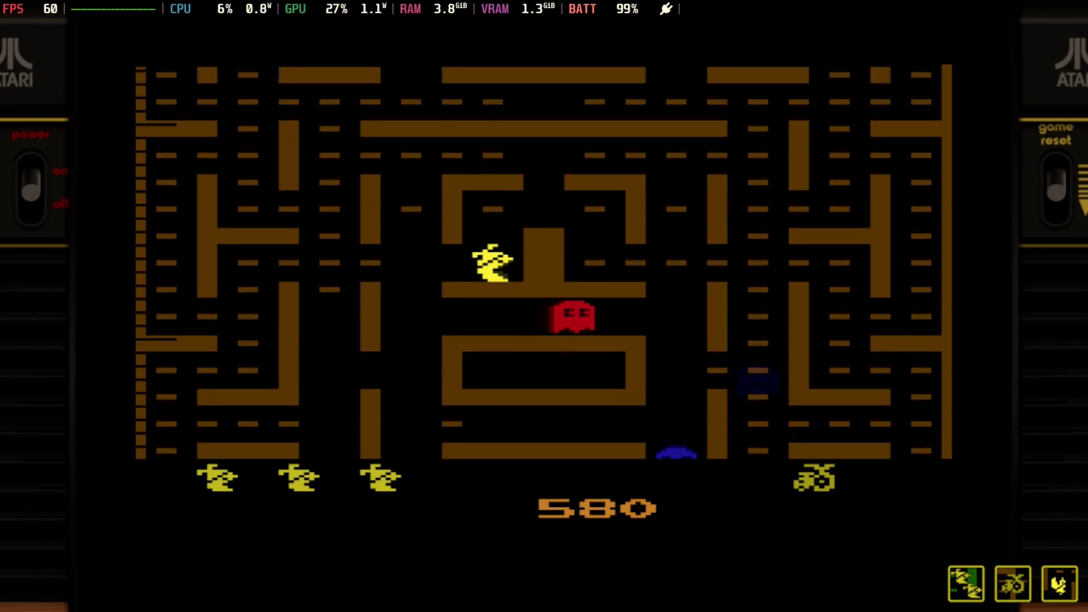
{"action": "key", "text": "Left"}
{"action": "key", "text": "Down"}
{"action": "key", "text": "Right"}
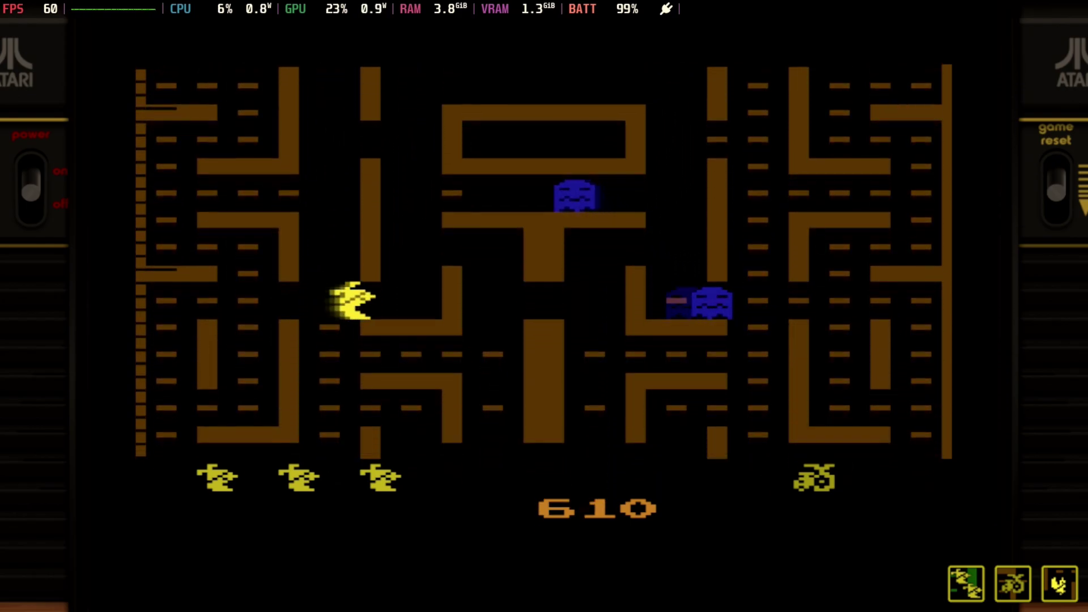
{"action": "key", "text": "Up"}
{"action": "key", "text": "Right"}
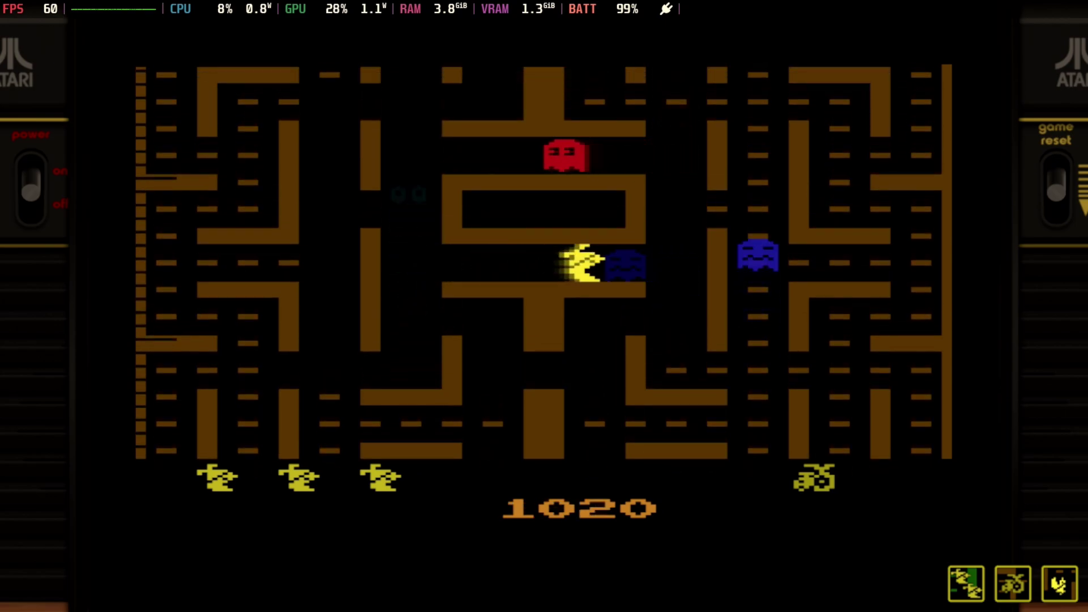
{"action": "key", "text": "Up"}
{"action": "key", "text": "Right"}
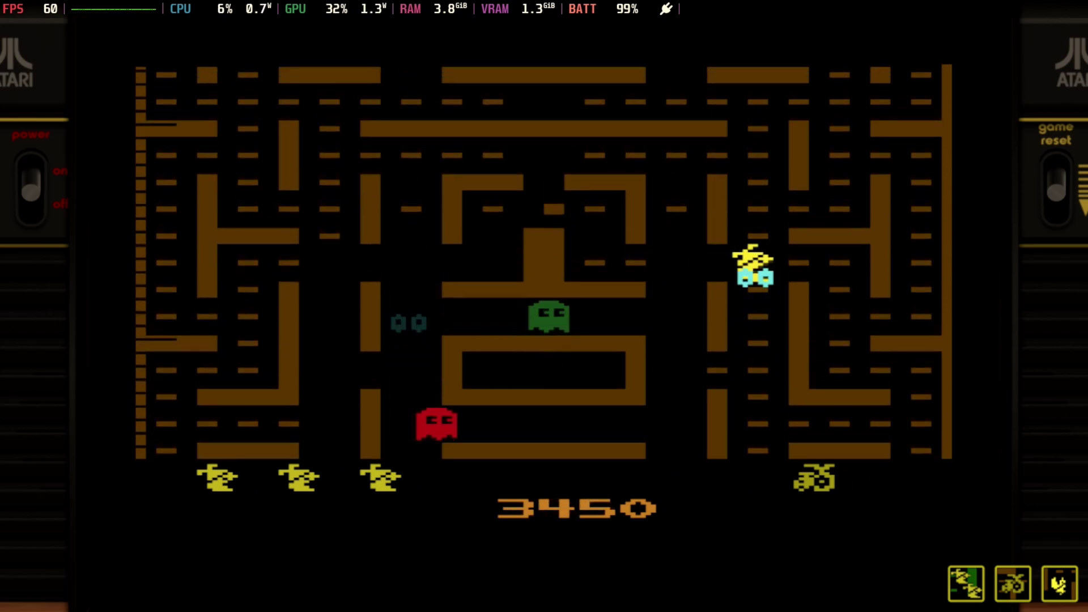
{"action": "key", "text": "Down"}
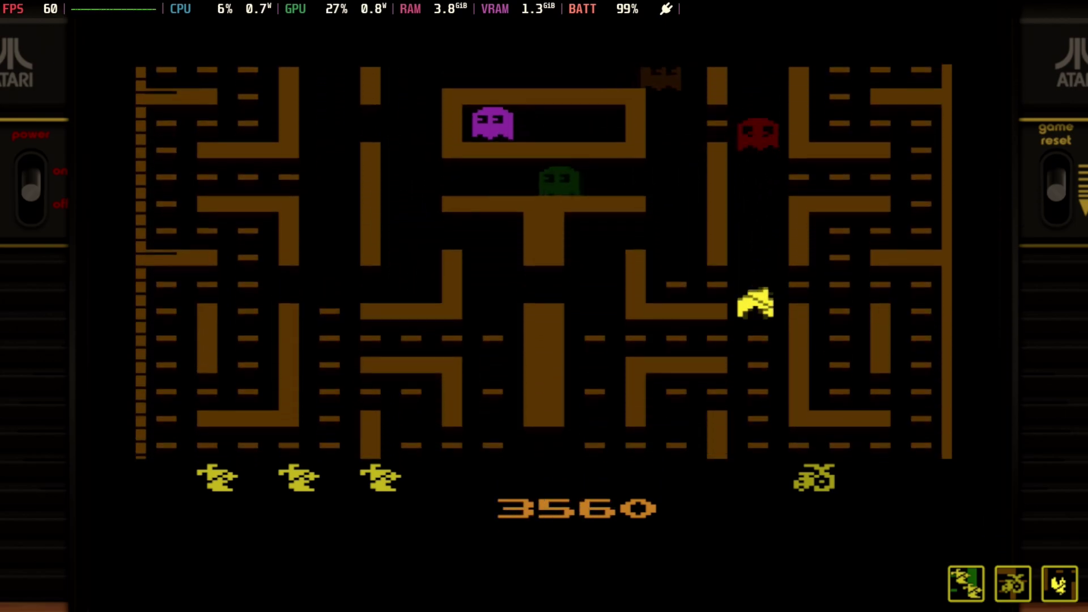
{"action": "key", "text": "Right"}
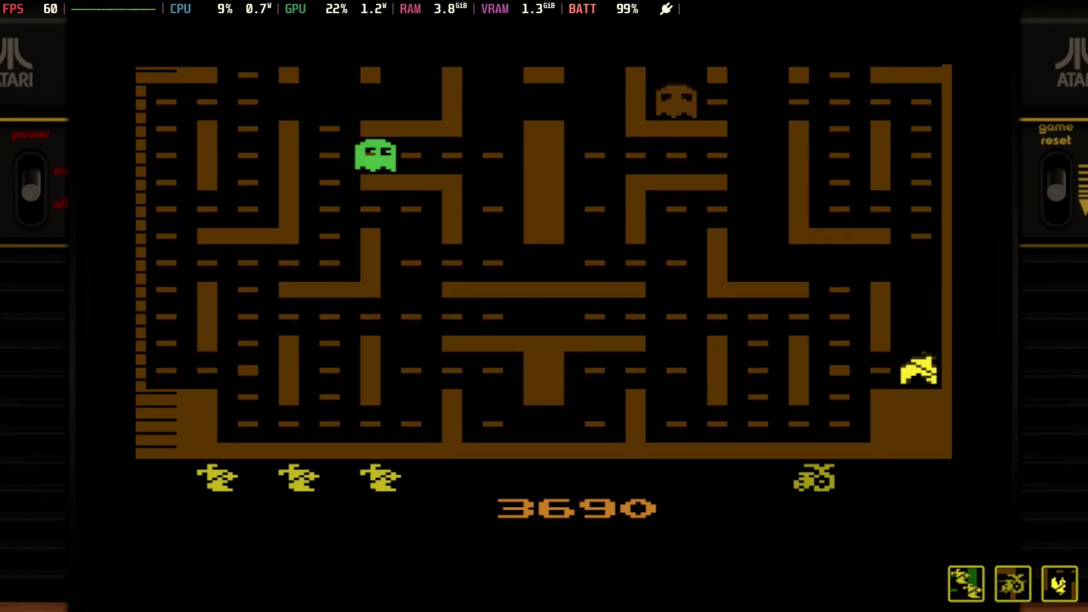
{"action": "key", "text": "Up"}
{"action": "key", "text": "Left"}
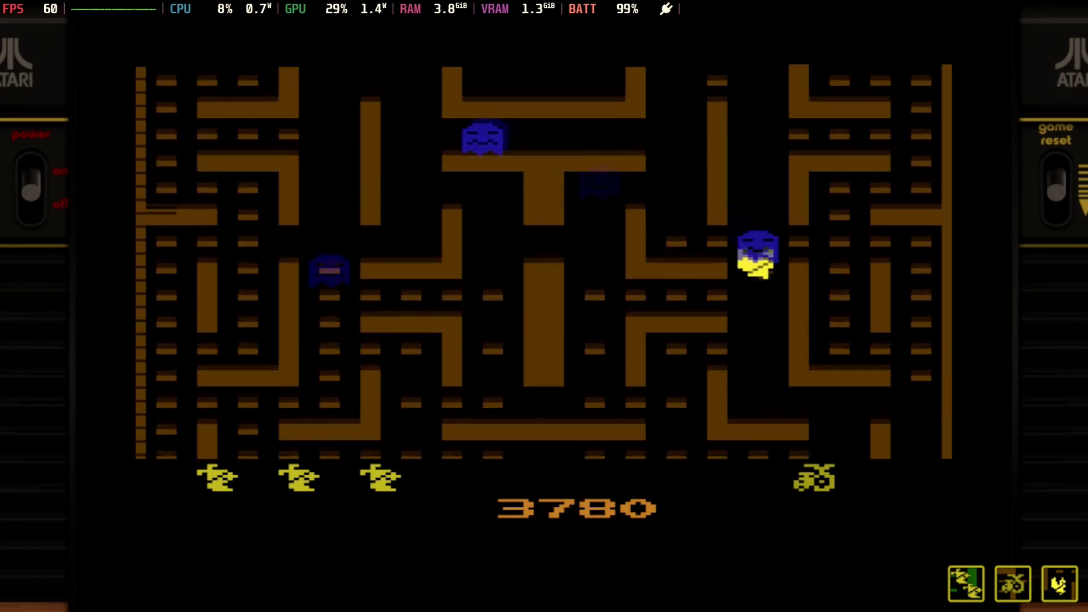
{"action": "key", "text": "Up"}
{"action": "key", "text": "Left"}
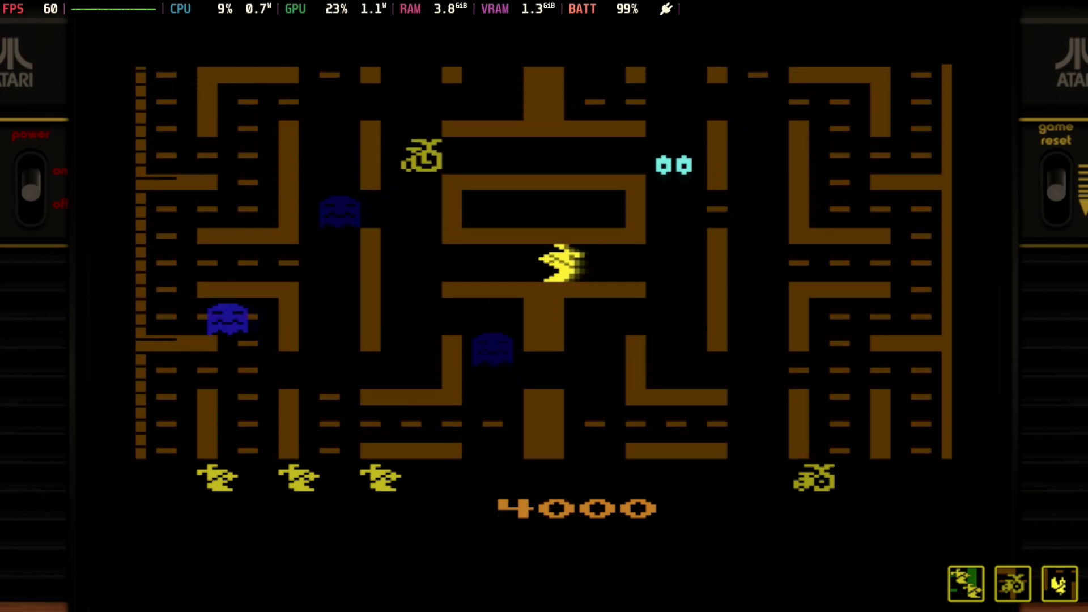
Step: Quit Jr. Pac-Man to return to ES-DE and launch Frogger from the Atari 2600 list
{"action": "key", "text": "Escape"}
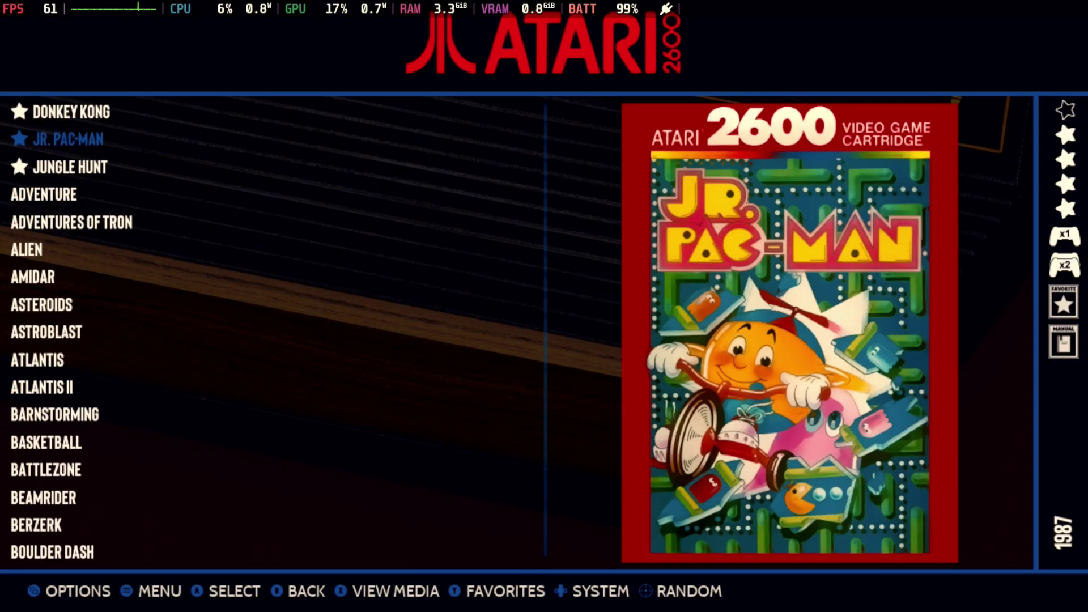
{"action": "key", "text": "Down"}
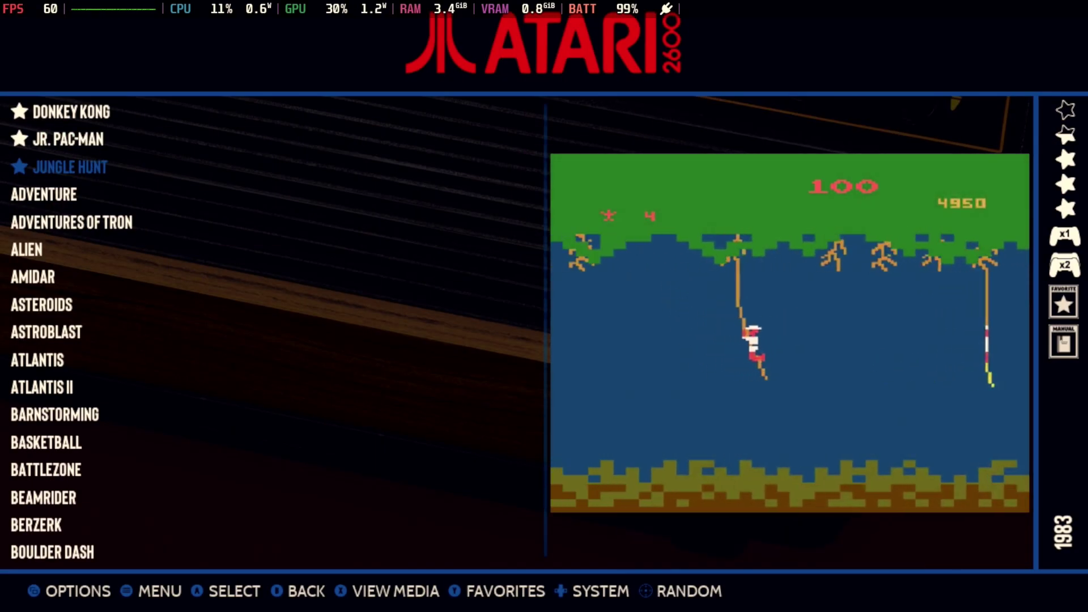
{"action": "key", "text": "Down"}
{"action": "key", "text": "Down"}
{"action": "key", "text": "Down"}
{"action": "key", "text": "Down"}
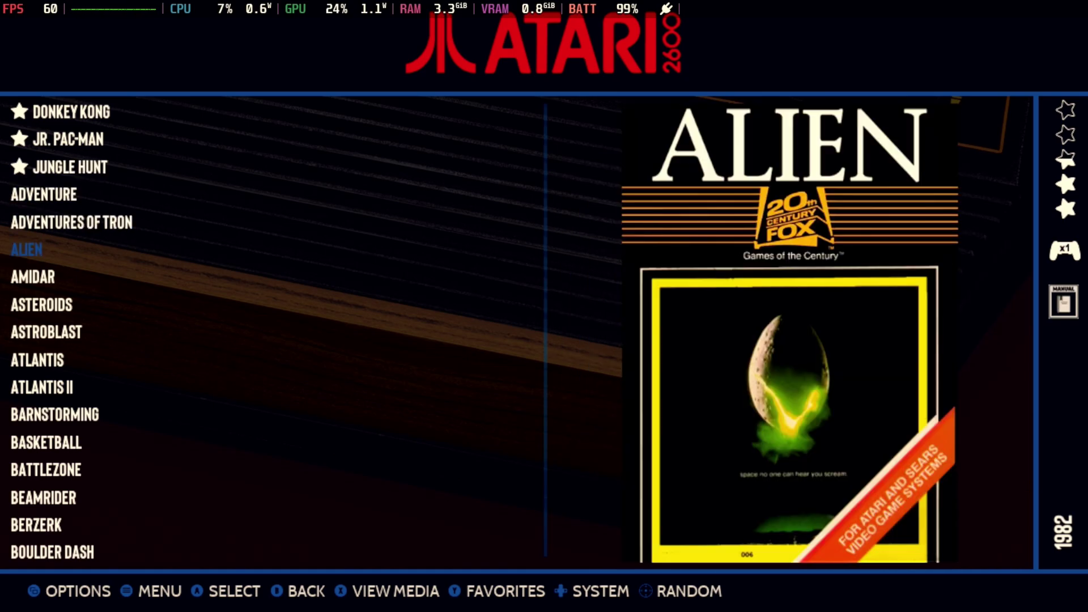
{"action": "key", "text": "Down"}
{"action": "key", "text": "Down"}
{"action": "key", "text": "Down"}
{"action": "key", "text": "Down"}
{"action": "key", "text": "Down"}
{"action": "key", "text": "Down"}
{"action": "key", "text": "Down"}
{"action": "key", "text": "Down"}
{"action": "key", "text": "Down"}
{"action": "key", "text": "Down"}
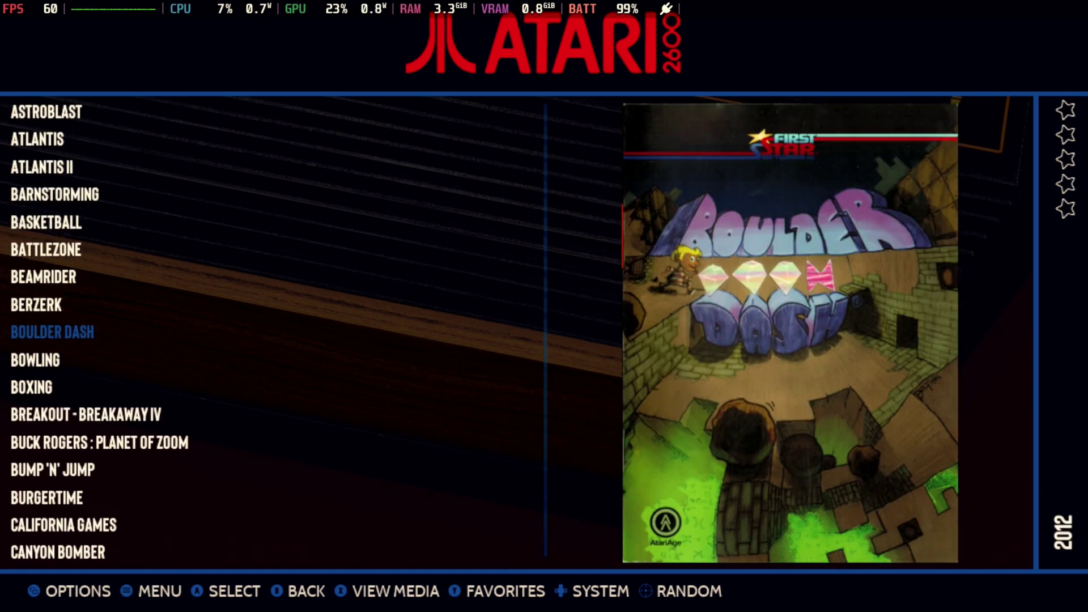
{"action": "key", "text": "Down"}
{"action": "key", "text": "Down"}
{"action": "key", "text": "Down"}
{"action": "key", "text": "Down"}
{"action": "key", "text": "Down"}
{"action": "key", "text": "Down"}
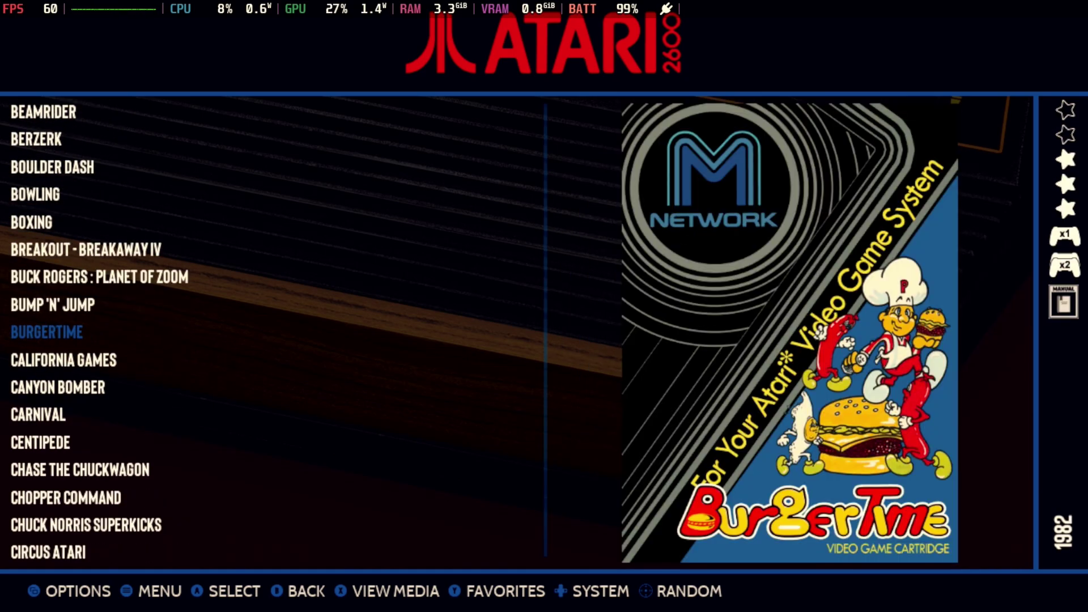
{"action": "key", "text": "Down"}
{"action": "key", "text": "Down"}
{"action": "key", "text": "Down"}
{"action": "key", "text": "Down"}
{"action": "key", "text": "Down"}
{"action": "key", "text": "Down"}
{"action": "key", "text": "Down"}
{"action": "key", "text": "Down"}
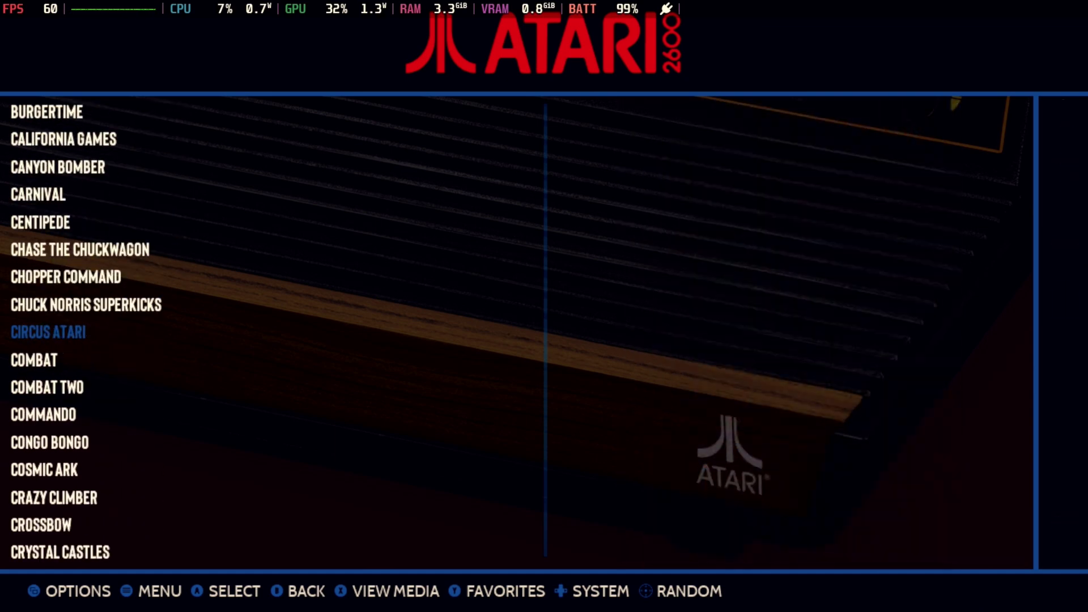
{"action": "key", "text": "Down"}
{"action": "key", "text": "Down"}
{"action": "key", "text": "Down"}
{"action": "key", "text": "Down"}
{"action": "key", "text": "Down"}
{"action": "key", "text": "Down"}
{"action": "key", "text": "Down"}
{"action": "key", "text": "Down"}
{"action": "key", "text": "Down"}
{"action": "key", "text": "Down"}
{"action": "key", "text": "Down"}
{"action": "key", "text": "Down"}
{"action": "key", "text": "Down"}
{"action": "key", "text": "Down"}
{"action": "key", "text": "Down"}
{"action": "key", "text": "Down"}
{"action": "key", "text": "Down"}
{"action": "key", "text": "Down"}
{"action": "key", "text": "Down"}
{"action": "key", "text": "Down"}
{"action": "key", "text": "Up"}
{"action": "key", "text": "Up"}
{"action": "key", "text": "Up"}
{"action": "key", "text": "Up"}
{"action": "key", "text": "Up"}
{"action": "key", "text": "Up"}
{"action": "key", "text": "Up"}
{"action": "key", "text": "Up"}
{"action": "key", "text": "Up"}
{"action": "key", "text": "Up"}
{"action": "key", "text": "Down"}
{"action": "key", "text": "Return"}
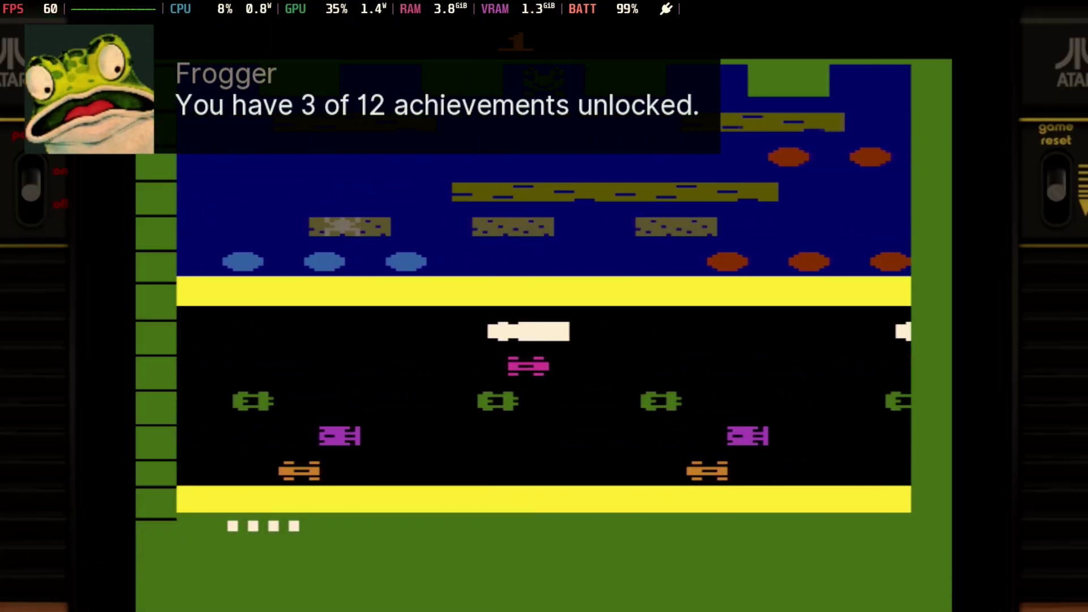
Step: Open Frogger's Cheats settings and turn on the Infinite POW and Infinite Lives P1 cheats
{"action": "key", "text": "F1"}
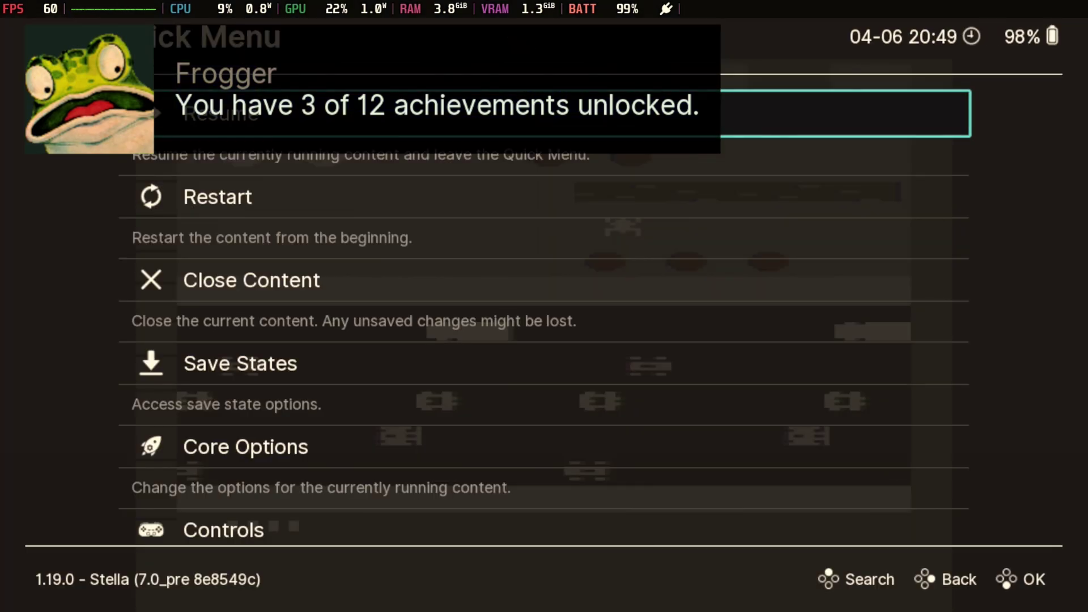
{"action": "key", "text": "Up"}
{"action": "key", "text": "Up"}
{"action": "key", "text": "Up"}
{"action": "key", "text": "Return"}
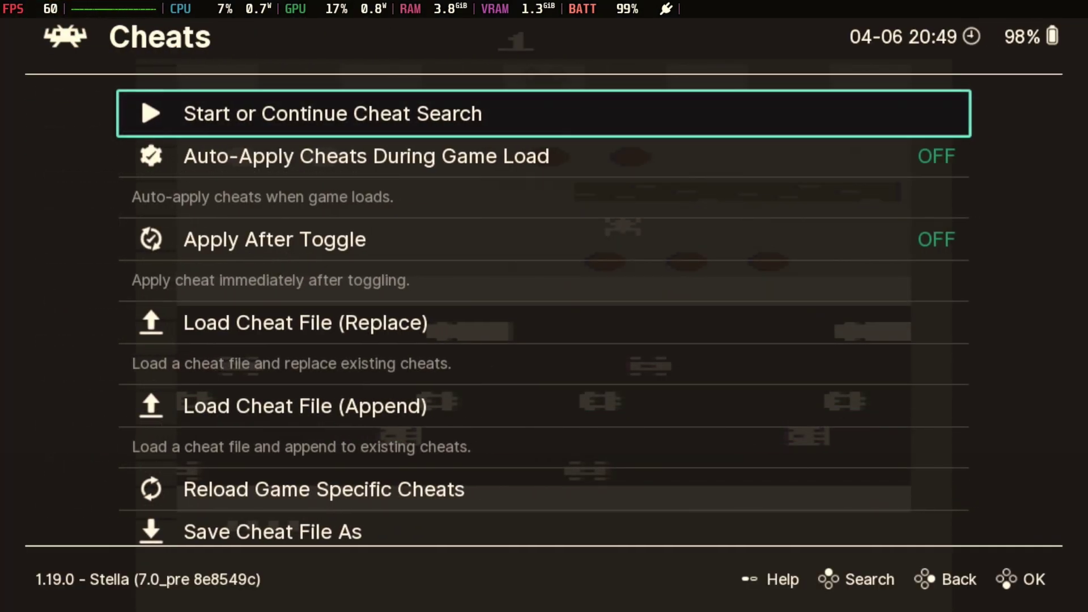
{"action": "key", "text": "Up"}
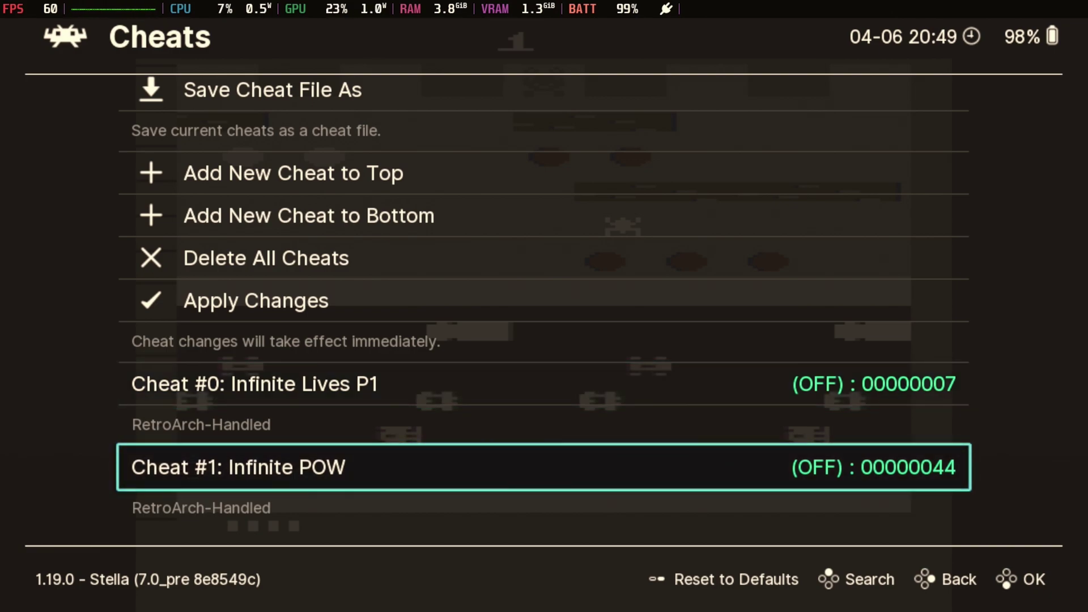
{"action": "key", "text": "Right"}
{"action": "key", "text": "Up"}
{"action": "key", "text": "Right"}
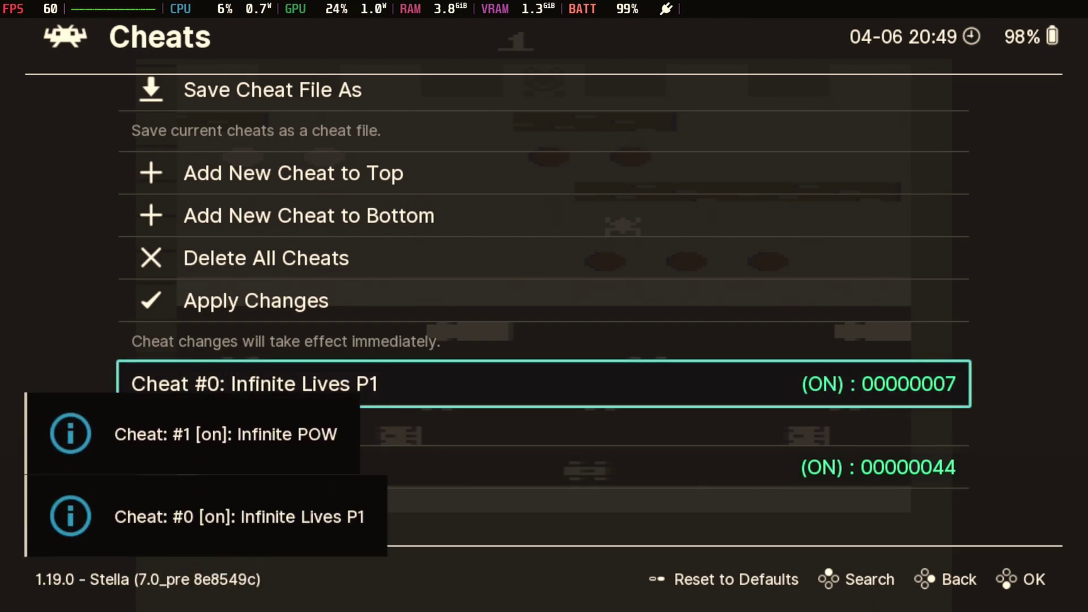
Step: Resume Frogger and steer the frog into traffic to test whether the lives stay infinite
{"action": "key", "text": "BackSpace"}
{"action": "key", "text": "BackSpace"}
{"action": "key", "text": "BackSpace"}
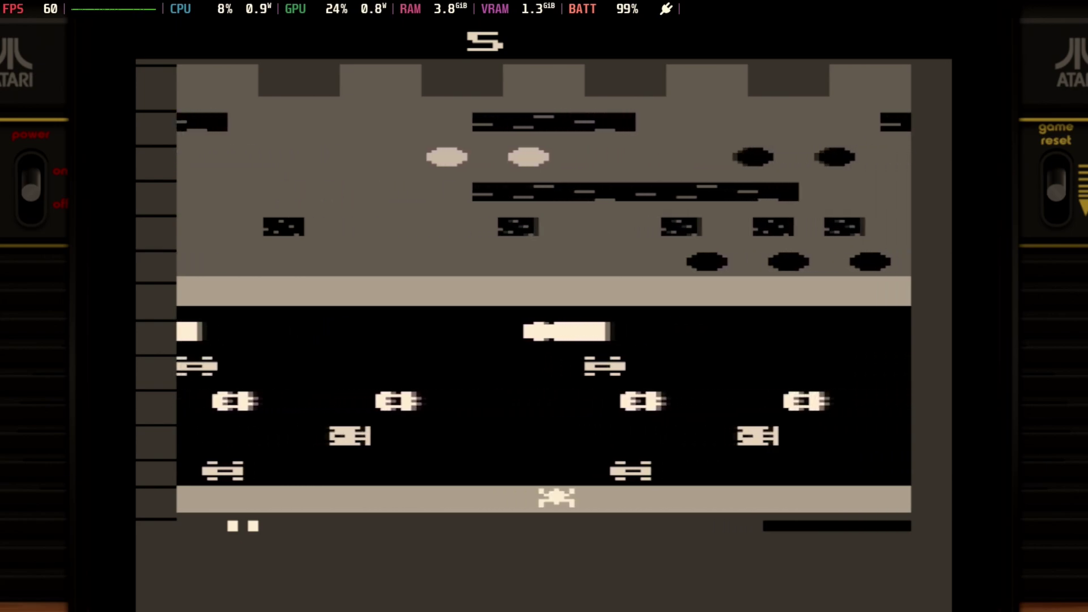
{"action": "key", "text": "Up"}
{"action": "key", "text": "Left"}
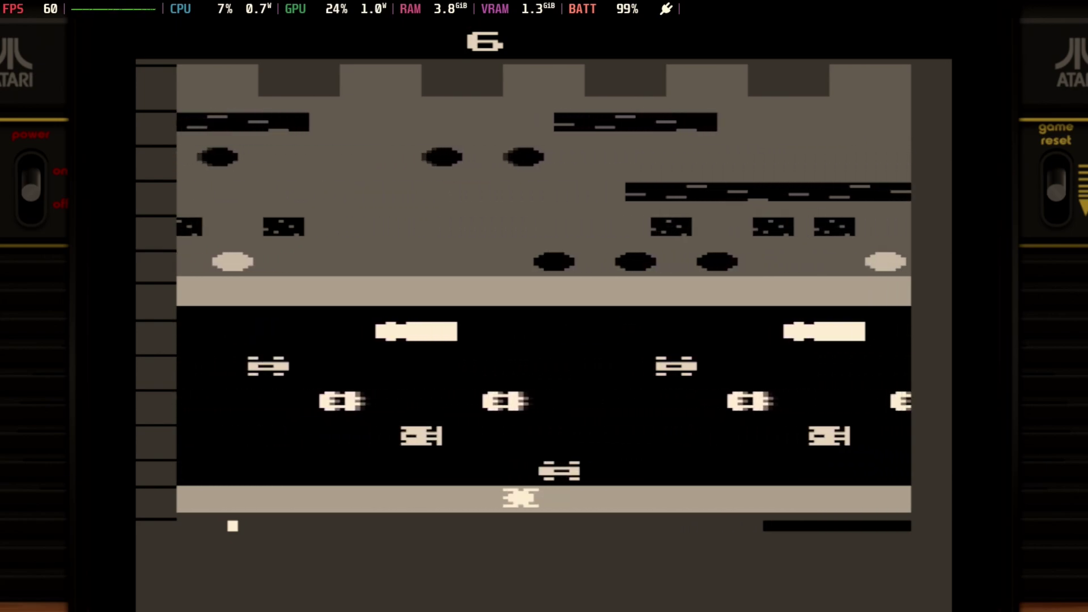
{"action": "key", "text": "Left"}
{"action": "key", "text": "Up"}
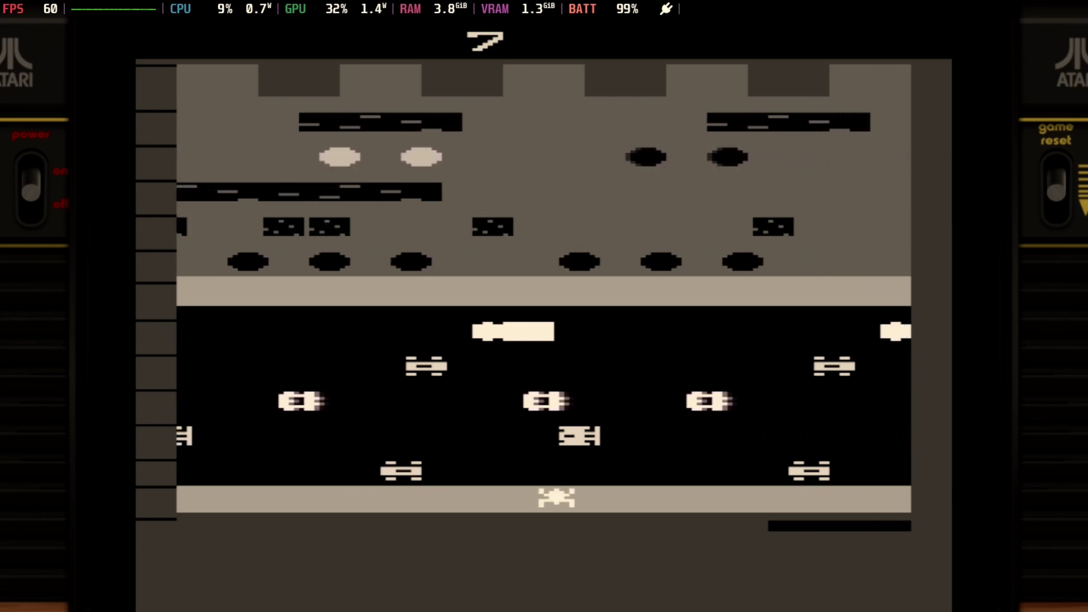
Step: Bring up the Quick Menu in Frogger and open its Achievements list
{"action": "key", "text": "F1"}
{"action": "key", "text": "Up"}
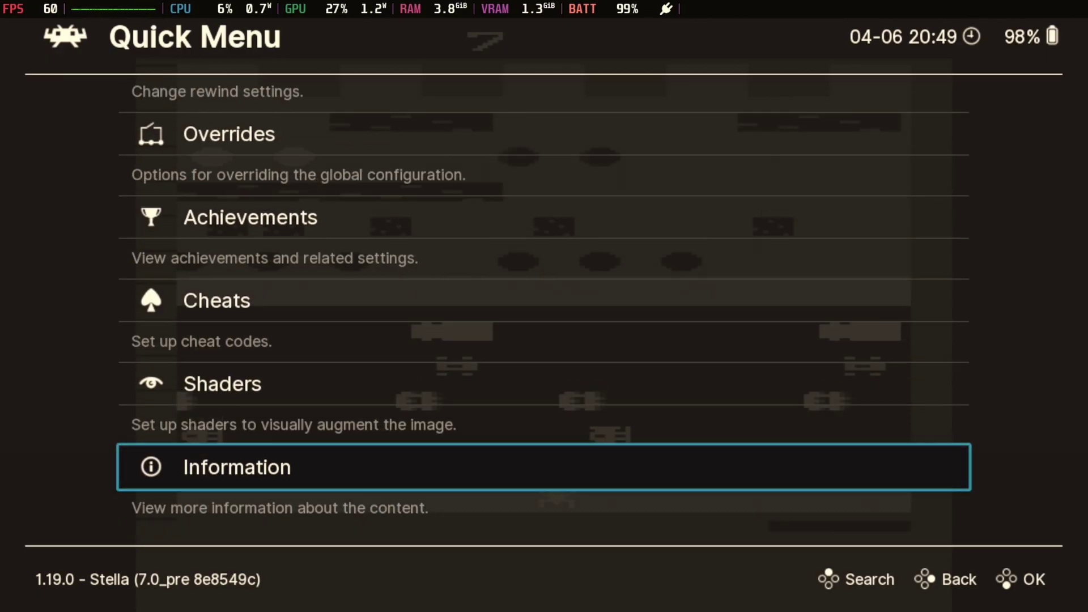
{"action": "key", "text": "Up"}
{"action": "key", "text": "Up"}
{"action": "key", "text": "Up"}
{"action": "key", "text": "Return"}
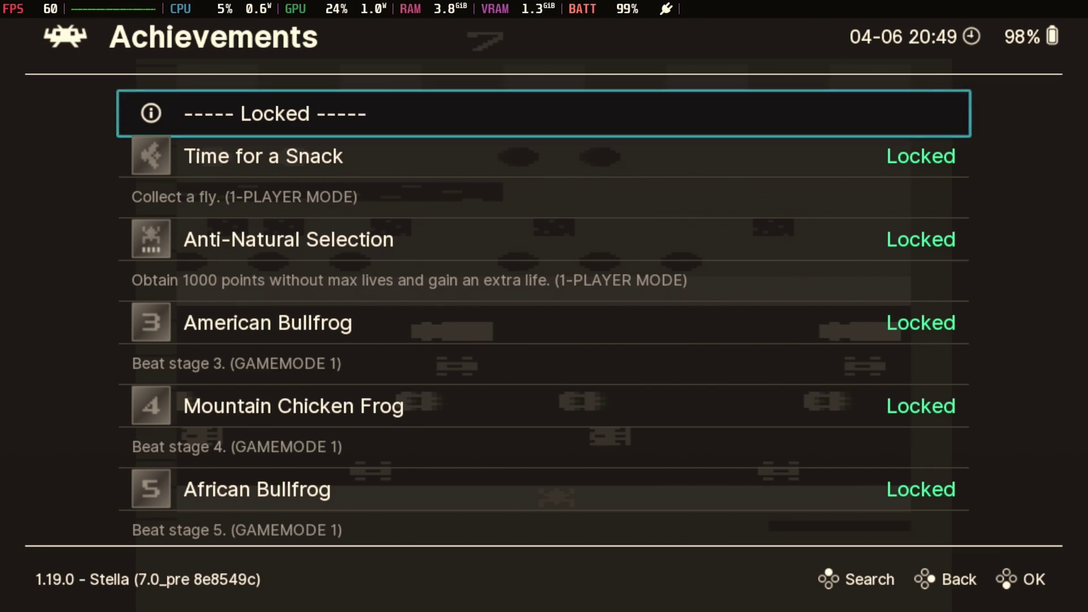
Step: Switch to Frogger's Cheats settings, turn off Infinite POW and leave only Infinite Lives P1 on
{"action": "key", "text": "BackSpace"}
{"action": "key", "text": "Down"}
{"action": "key", "text": "Return"}
{"action": "key", "text": "Up"}
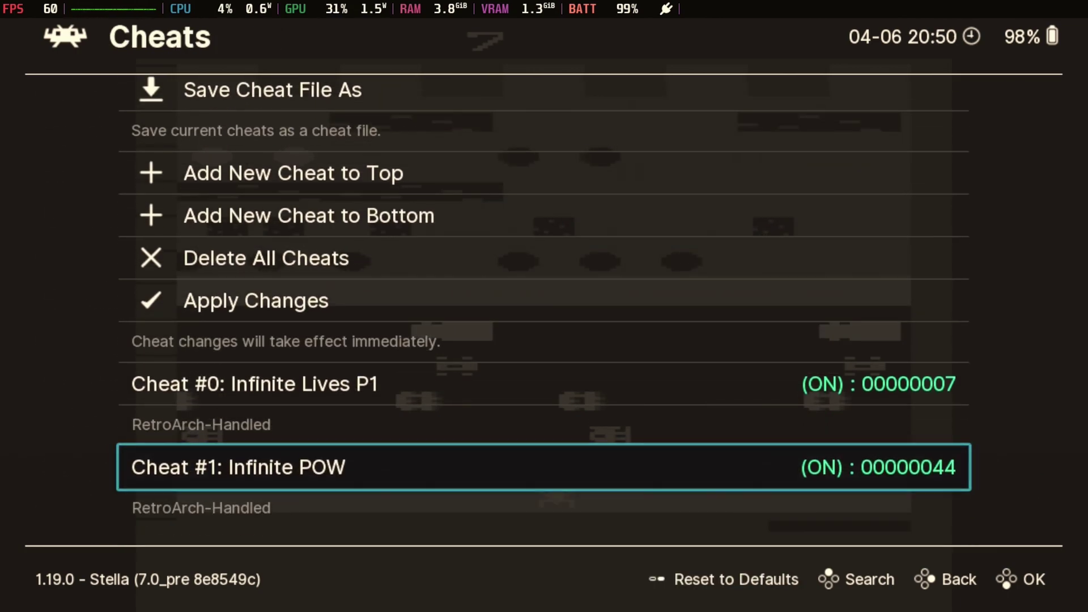
{"action": "key", "text": "Up"}
{"action": "key", "text": "Right"}
{"action": "key", "text": "Down"}
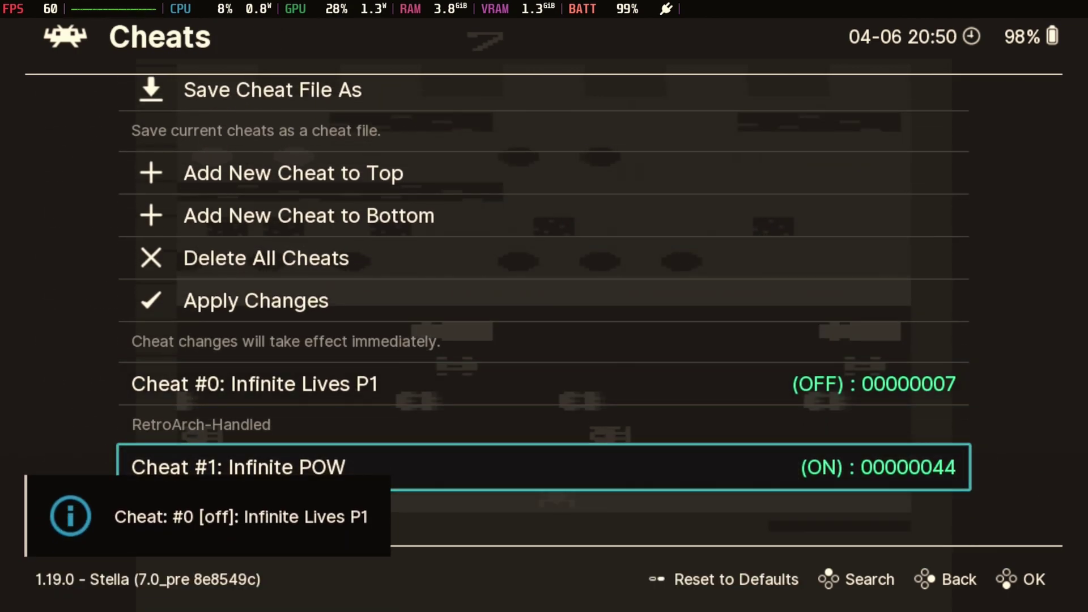
{"action": "key", "text": "Left"}
{"action": "key", "text": "Up"}
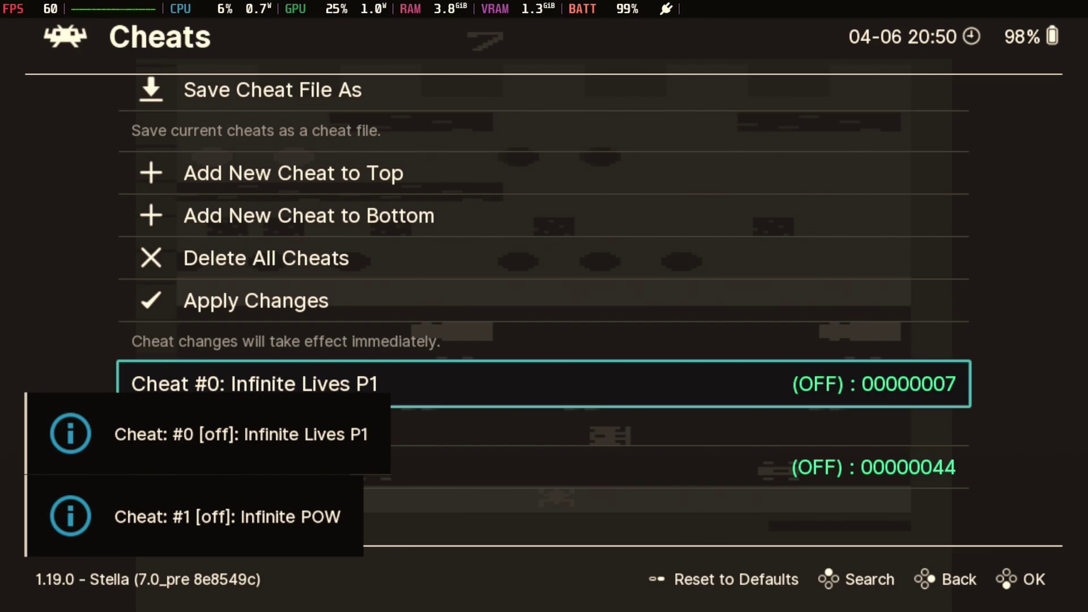
{"action": "key", "text": "Right"}
{"action": "key", "text": "BackSpace"}
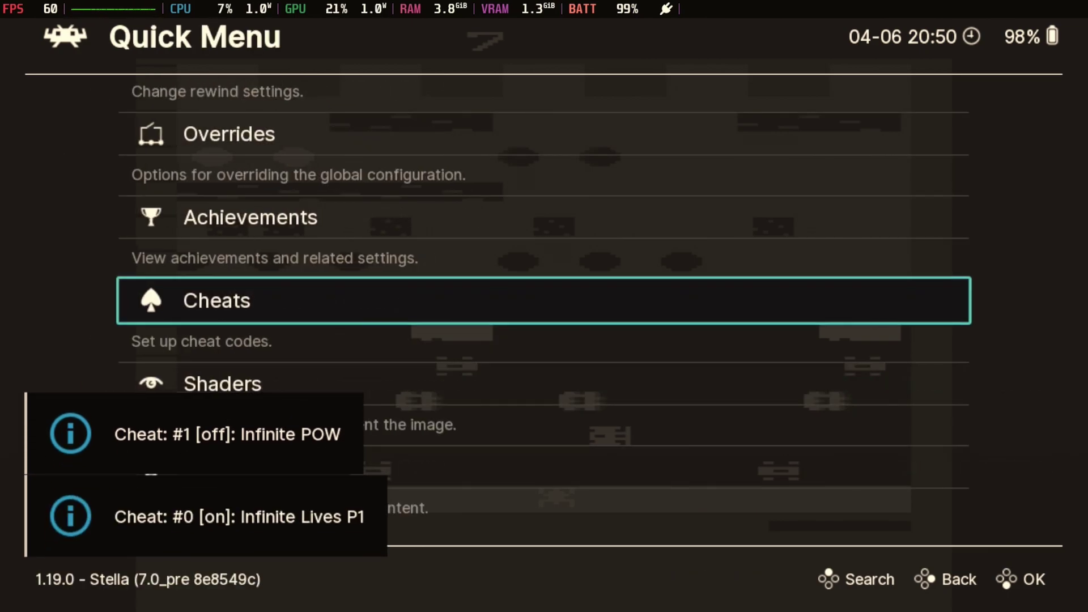
Step: Restart Frogger, begin a game and move the frog into traffic to test Infinite Lives P1 on its own
{"action": "key", "text": "BackSpace"}
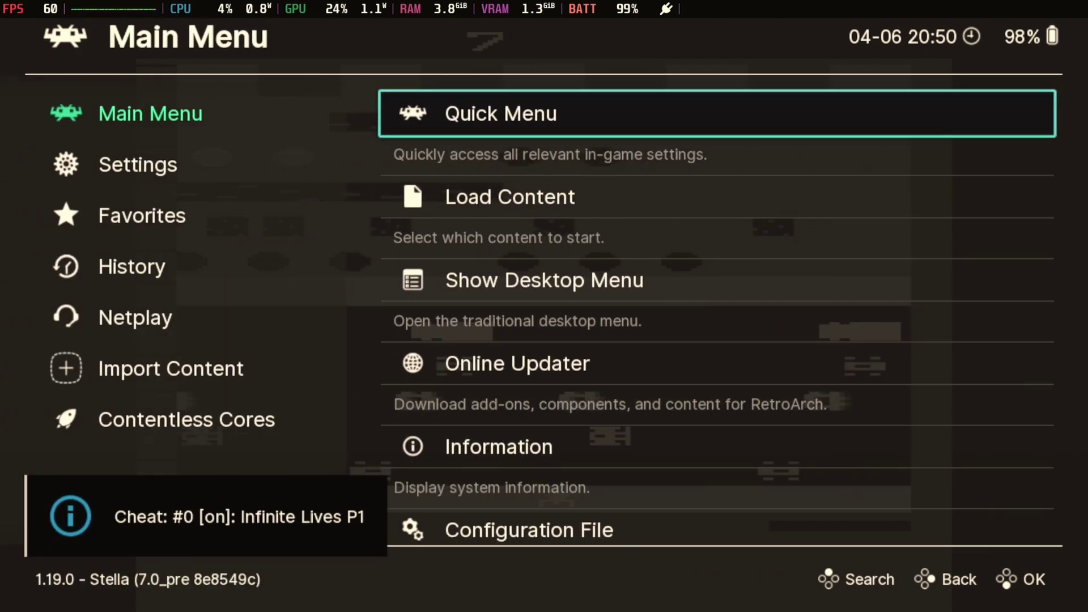
{"action": "key", "text": "Return"}
{"action": "key", "text": "Down"}
{"action": "key", "text": "Return"}
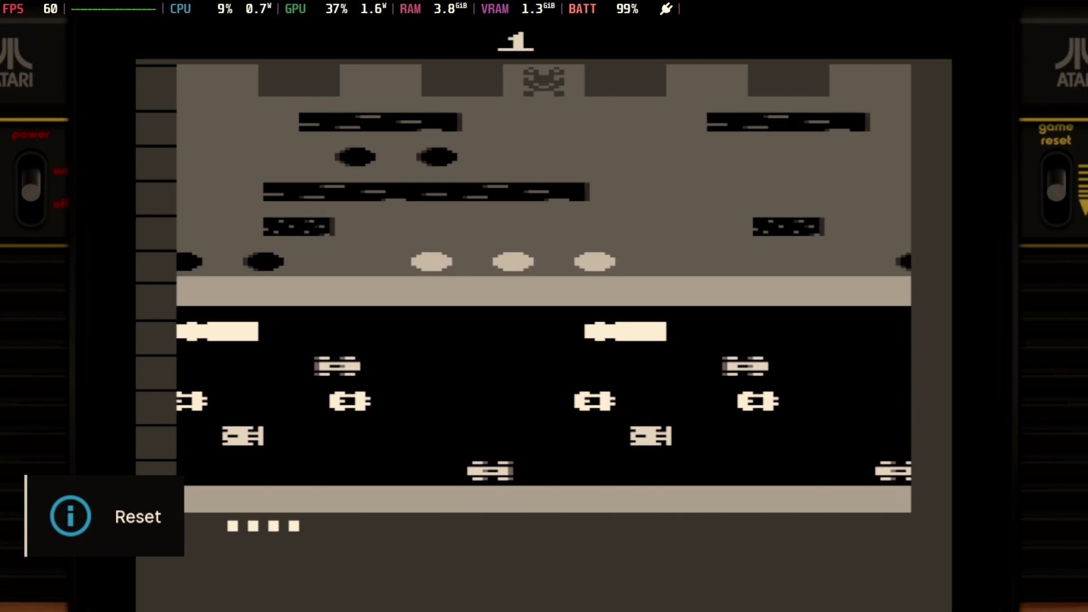
{"action": "key", "text": "Return"}
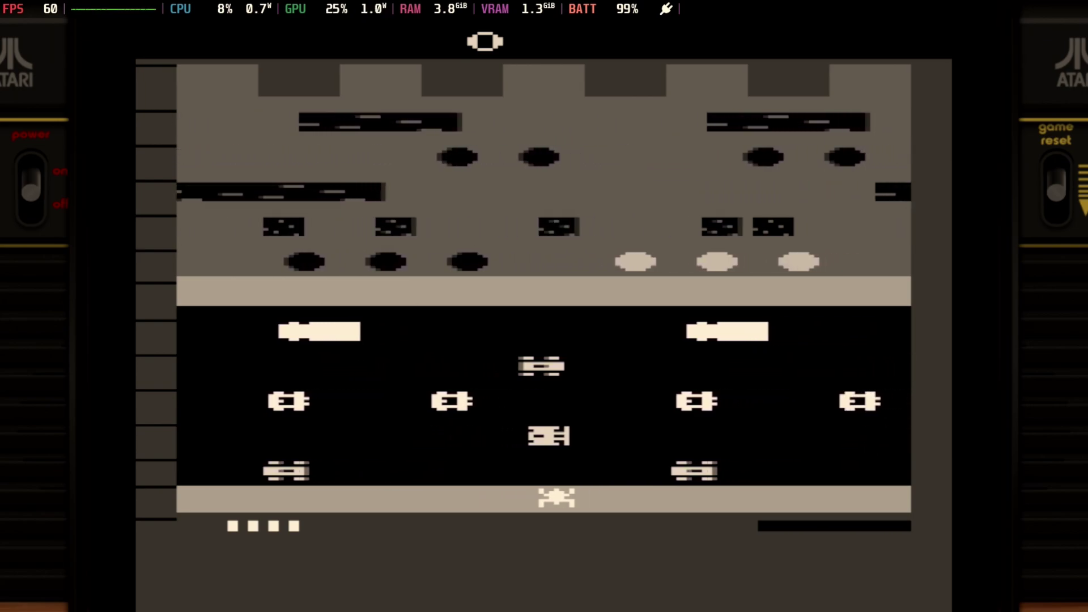
{"action": "key", "text": "Up"}
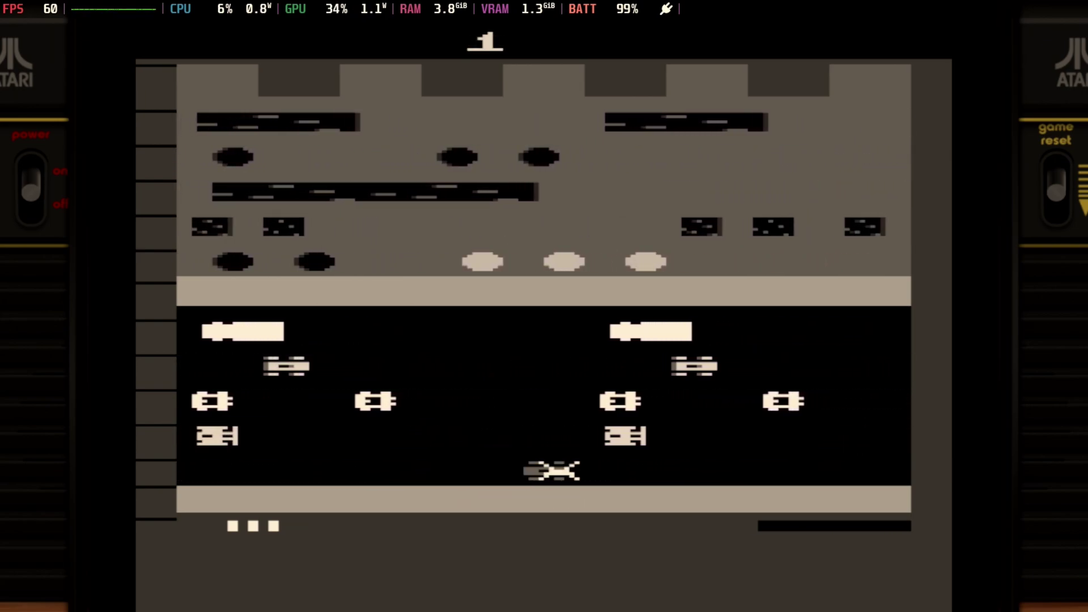
Step: Reopen Frogger's Cheats settings, turn off Infinite Lives P1 and turn on Infinite POW
{"action": "key", "text": "F1"}
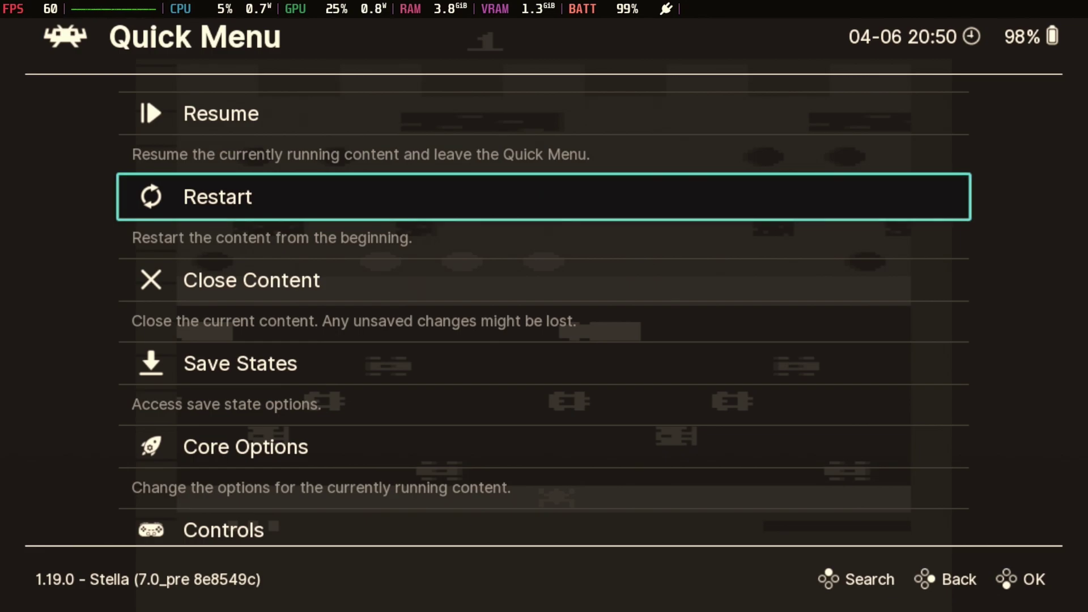
{"action": "key", "text": "Down"}
{"action": "key", "text": "Down"}
{"action": "key", "text": "Down"}
{"action": "key", "text": "Down"}
{"action": "key", "text": "Down"}
{"action": "key", "text": "Down"}
{"action": "key", "text": "Down"}
{"action": "key", "text": "Down"}
{"action": "key", "text": "Down"}
{"action": "key", "text": "Down"}
{"action": "key", "text": "Up"}
{"action": "key", "text": "Up"}
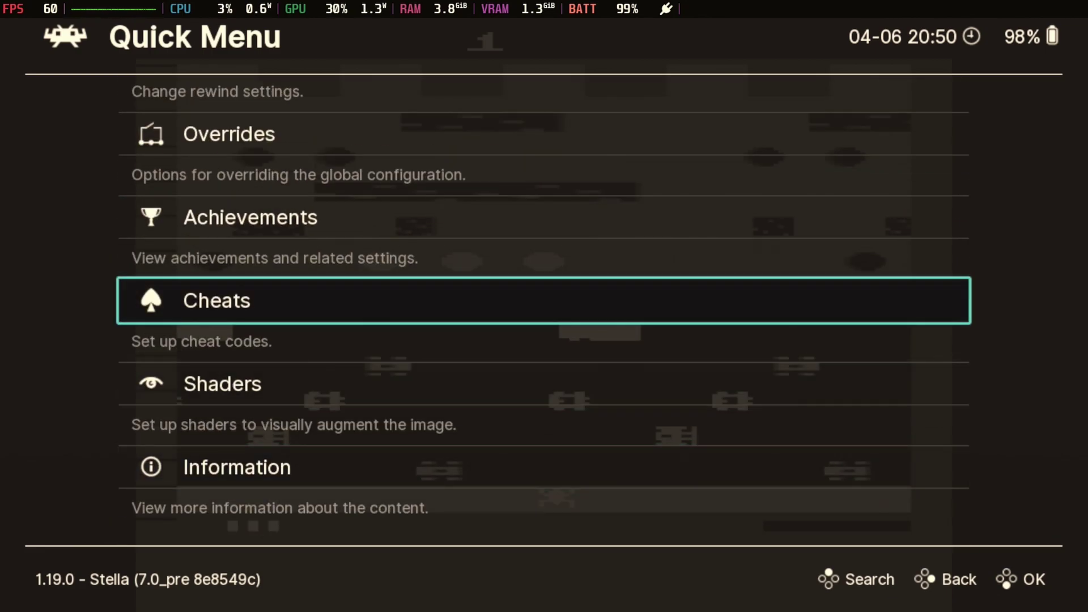
{"action": "key", "text": "Return"}
{"action": "key", "text": "Down"}
{"action": "key", "text": "Down"}
{"action": "key", "text": "Down"}
{"action": "key", "text": "Down"}
{"action": "key", "text": "Down"}
{"action": "key", "text": "Down"}
{"action": "key", "text": "Down"}
{"action": "key", "text": "Down"}
{"action": "key", "text": "Down"}
{"action": "key", "text": "Down"}
{"action": "key", "text": "Down"}
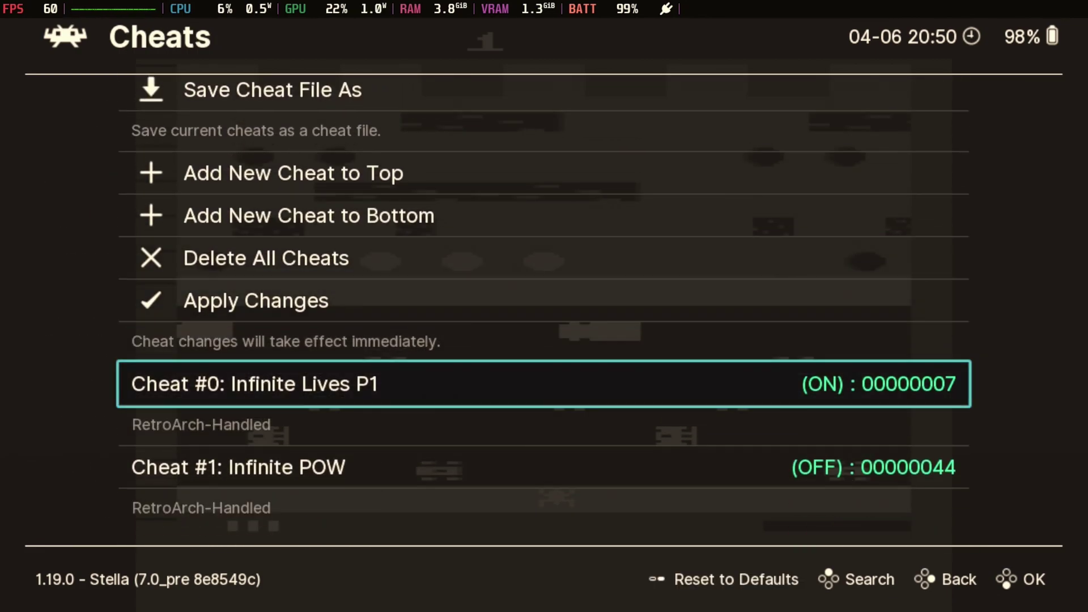
{"action": "key", "text": "Return"}
{"action": "key", "text": "BackSpace"}
{"action": "key", "text": "Left"}
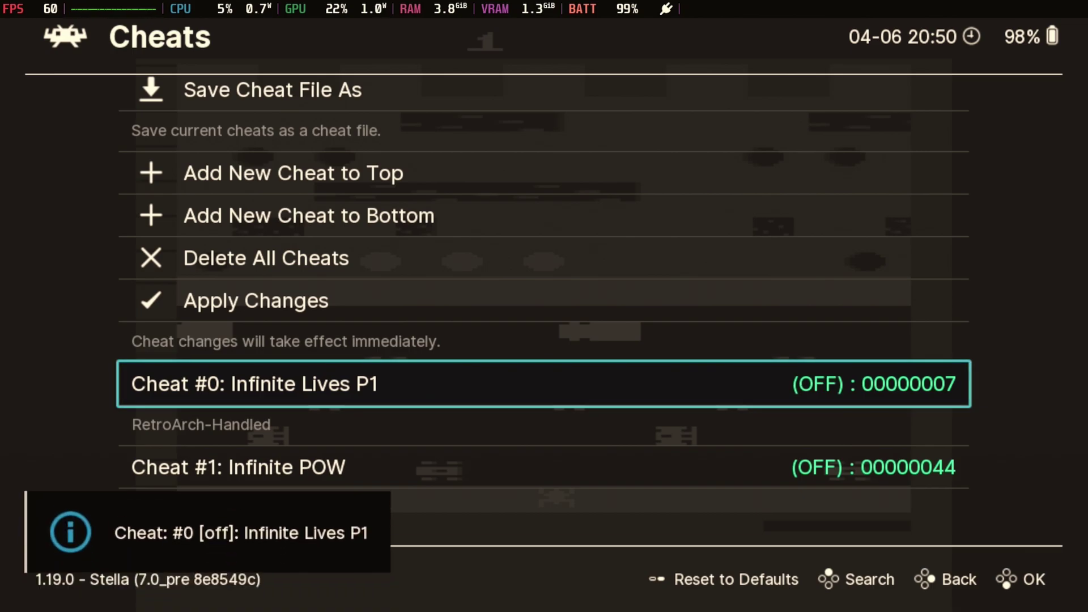
{"action": "key", "text": "Down"}
{"action": "key", "text": "Right"}
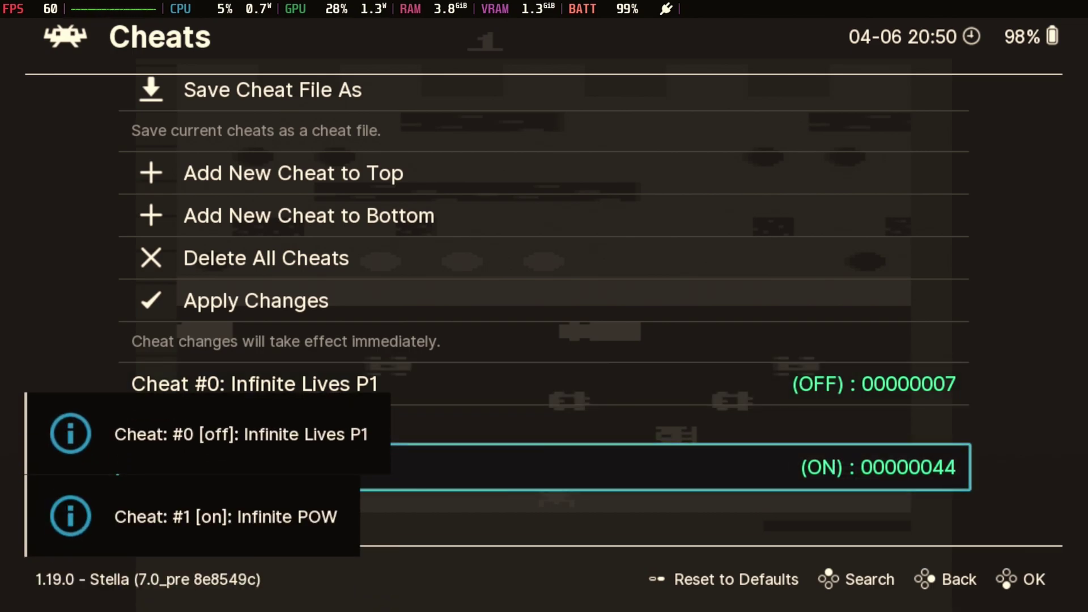
Step: Restart Frogger and steer the frog forward to test Infinite POW on its own
{"action": "key", "text": "BackSpace"}
{"action": "key", "text": "BackSpace"}
{"action": "key", "text": "Return"}
{"action": "key", "text": "Down"}
{"action": "key", "text": "Return"}
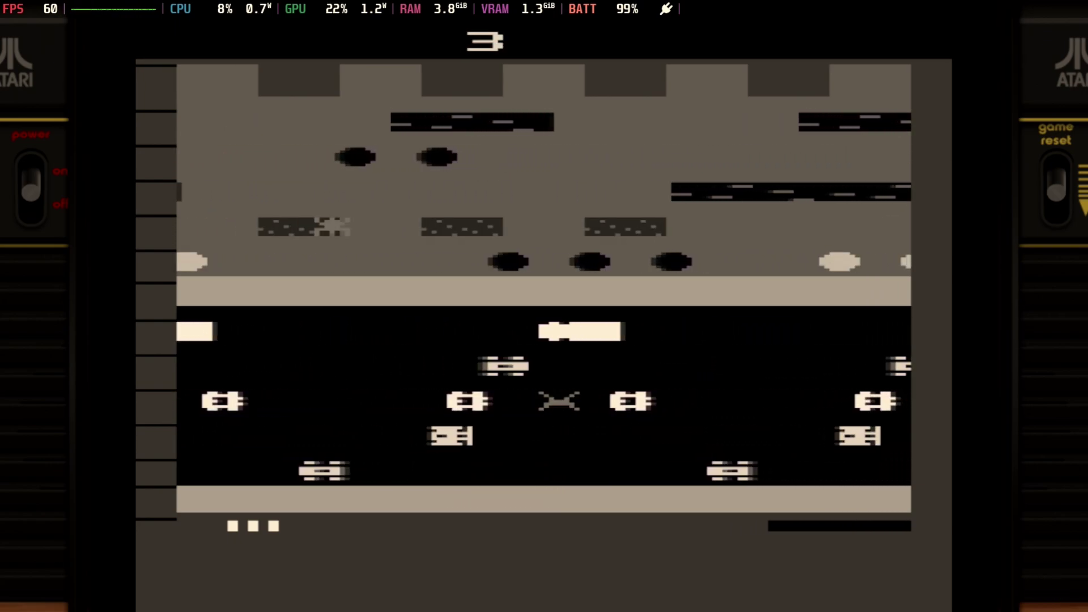
{"action": "key", "text": "Up"}
{"action": "key", "text": "Up"}
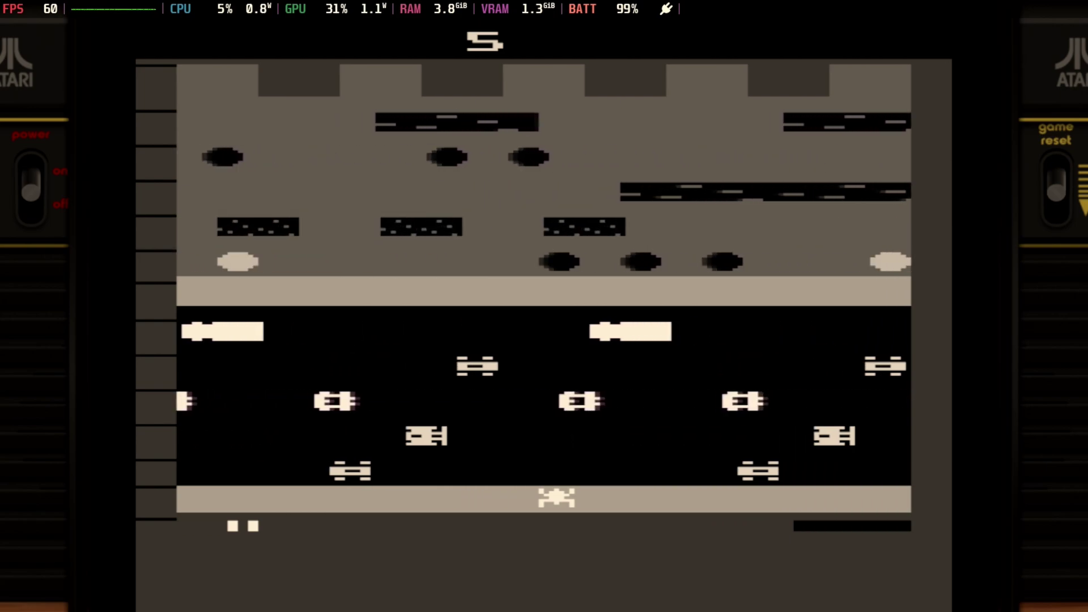
Step: Restart the 1983 Atari alien shooter and begin a new game
{"action": "key", "text": "F1"}
{"action": "key", "text": "Return"}
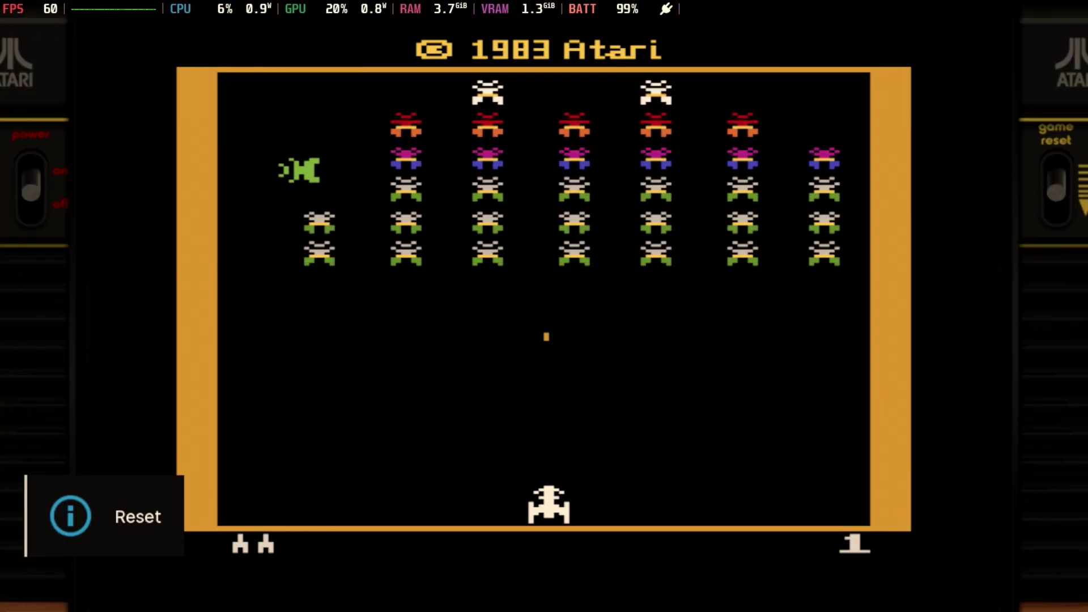
{"action": "key", "text": "z"}
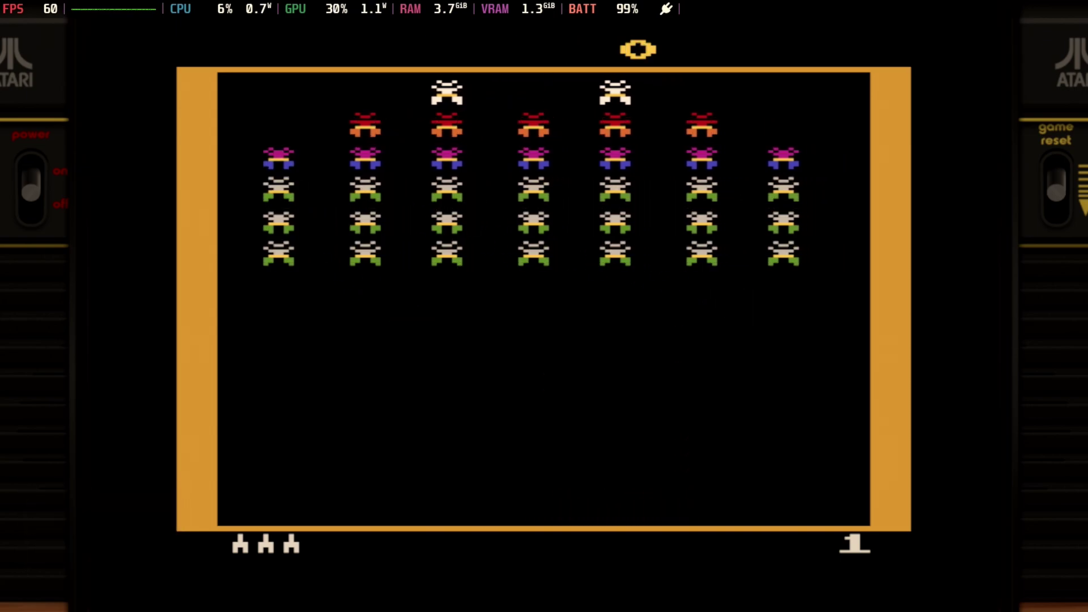
Step: Start a new cheat search in the shooter's Cheats settings with 2-Bit, Maximum Value = 0x03
{"action": "key", "text": "F1"}
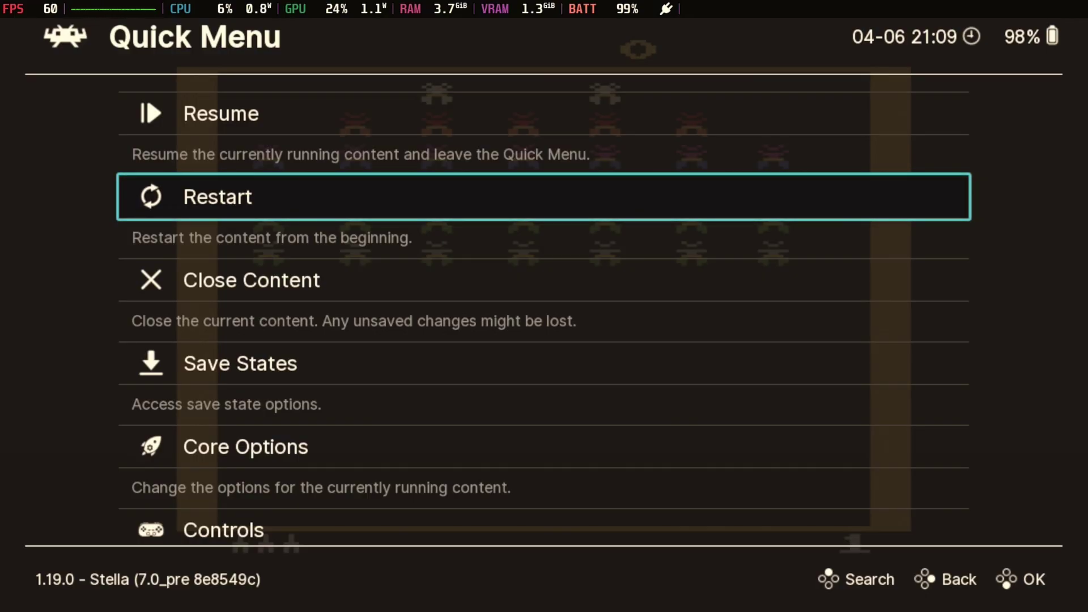
{"action": "key", "text": "Down"}
{"action": "key", "text": "Down"}
{"action": "key", "text": "Down"}
{"action": "key", "text": "Down"}
{"action": "key", "text": "Down"}
{"action": "key", "text": "Down"}
{"action": "key", "text": "Down"}
{"action": "key", "text": "Down"}
{"action": "key", "text": "Down"}
{"action": "key", "text": "Down"}
{"action": "key", "text": "Down"}
{"action": "key", "text": "Down"}
{"action": "key", "text": "Up"}
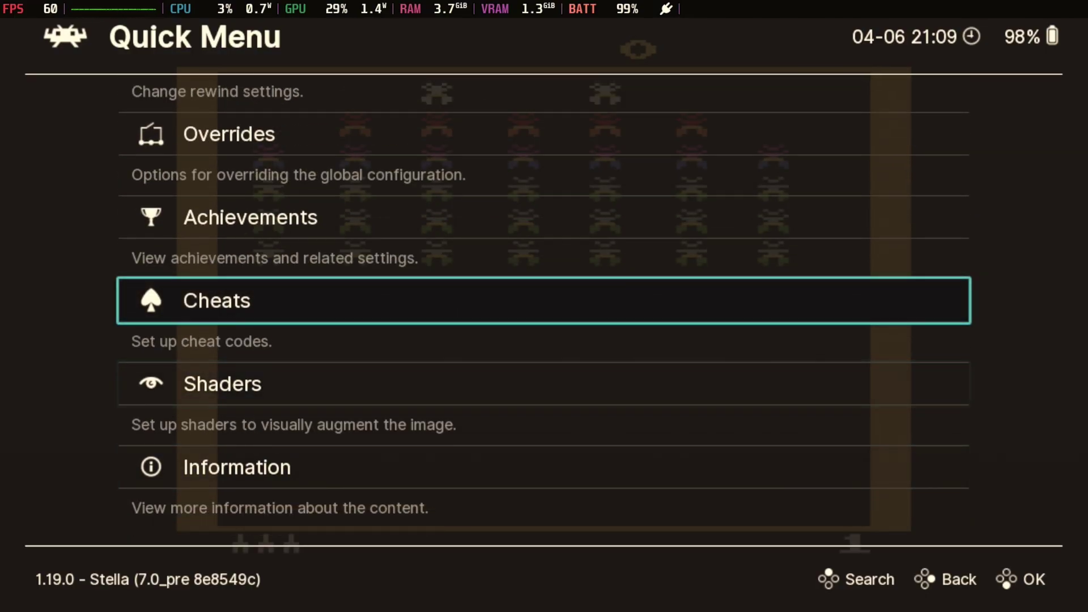
{"action": "key", "text": "Return"}
{"action": "key", "text": "Return"}
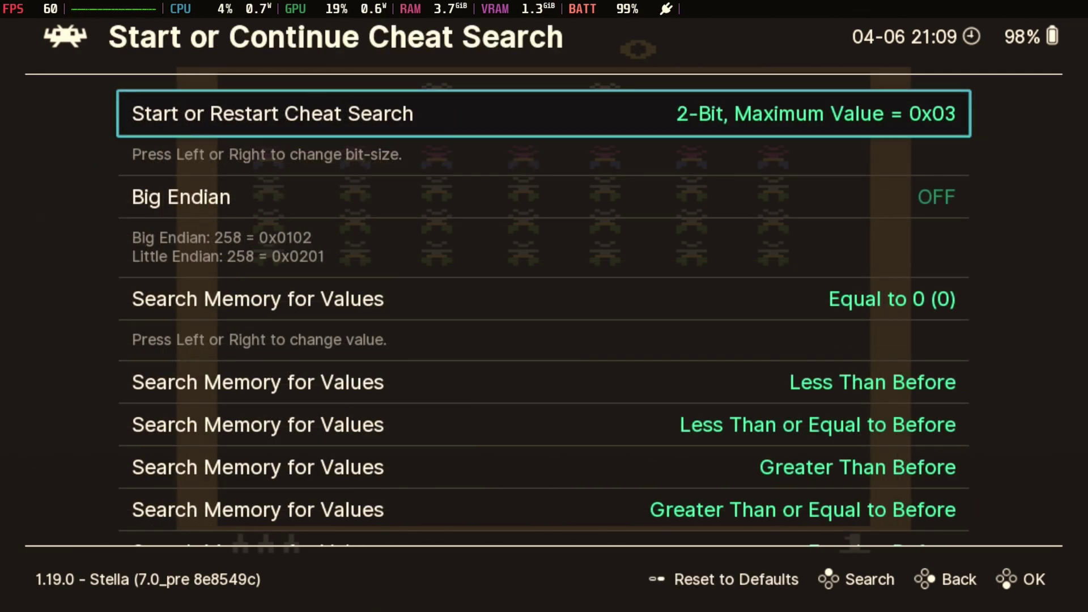
{"action": "key", "text": "Return"}
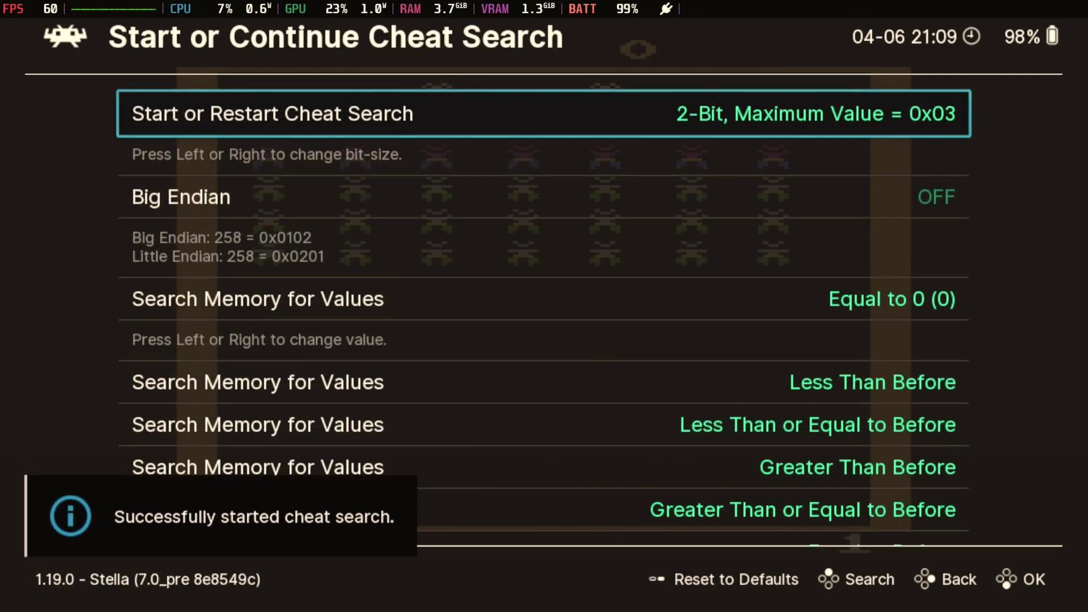
Step: Resume the shooter and lose a ship to lower the number of remaining lives
{"action": "key", "text": "BackSpace"}
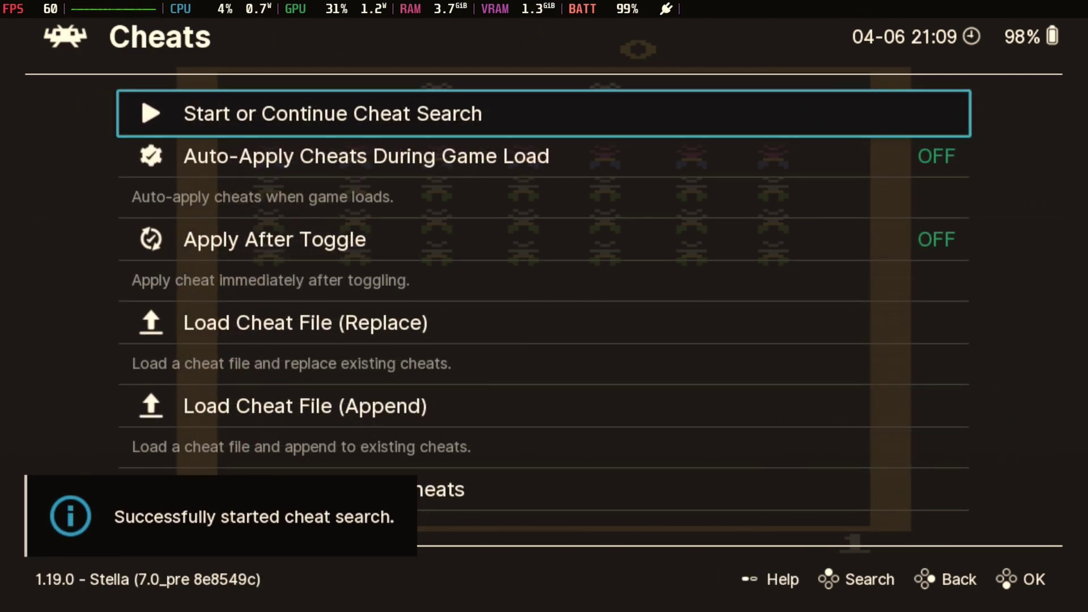
{"action": "key", "text": "BackSpace"}
{"action": "key", "text": "BackSpace"}
{"action": "key", "text": "Return"}
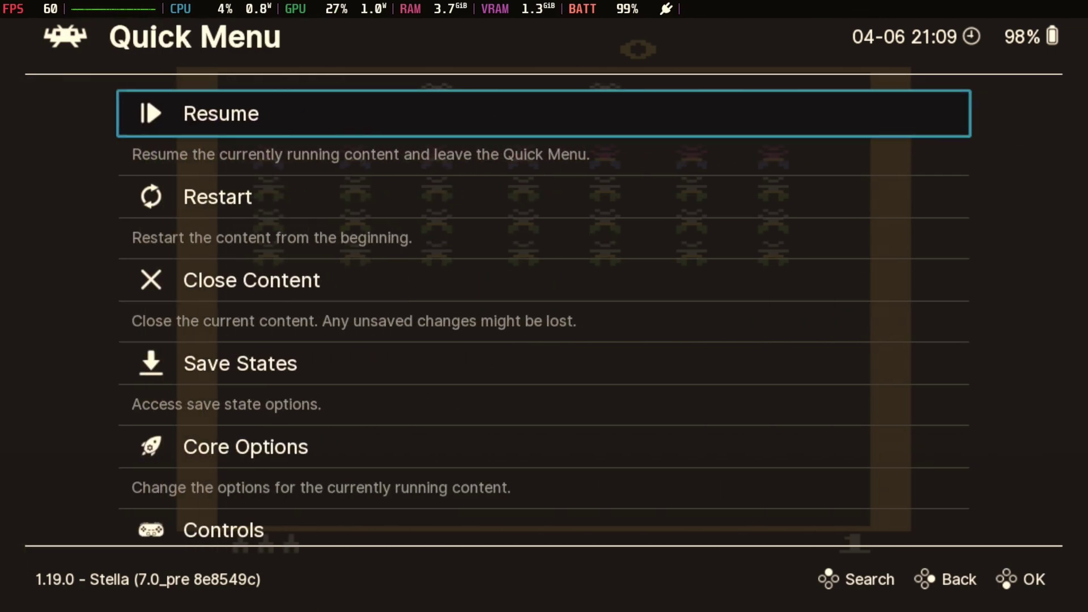
{"action": "key", "text": "Return"}
{"action": "key", "text": "Right"}
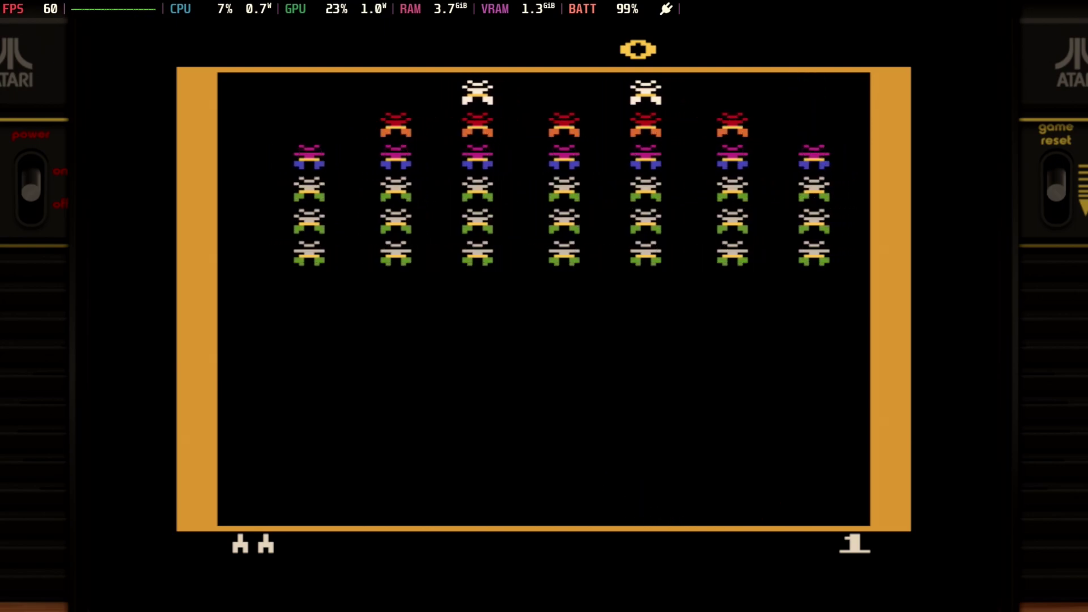
Step: Continue the cheat search by searching memory for values Less Than Before
{"action": "key", "text": "F1"}
{"action": "key", "text": "Up"}
{"action": "key", "text": "Up"}
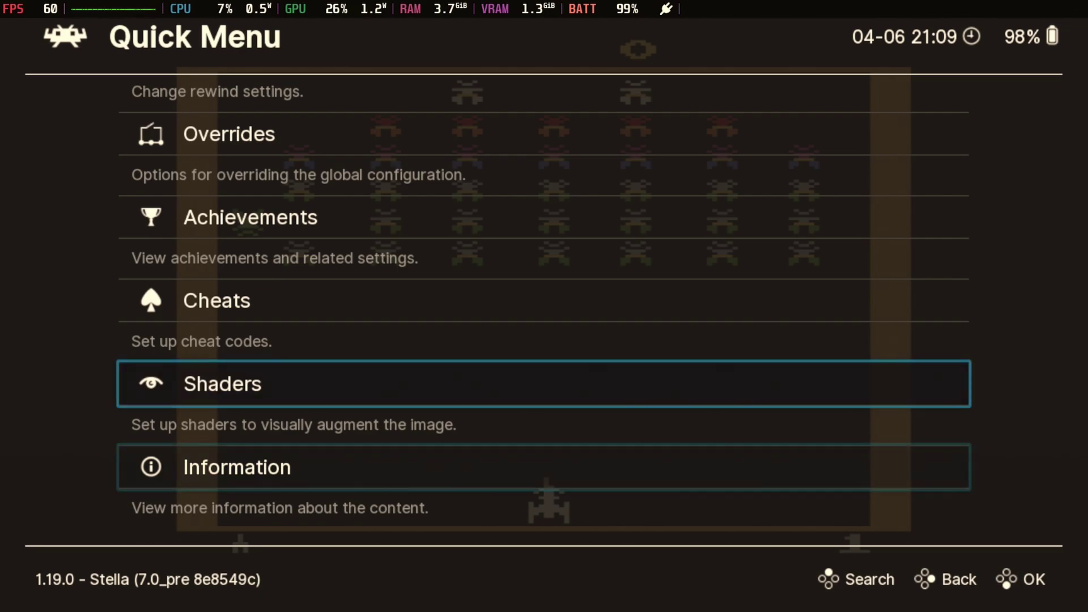
{"action": "key", "text": "Up"}
{"action": "key", "text": "Return"}
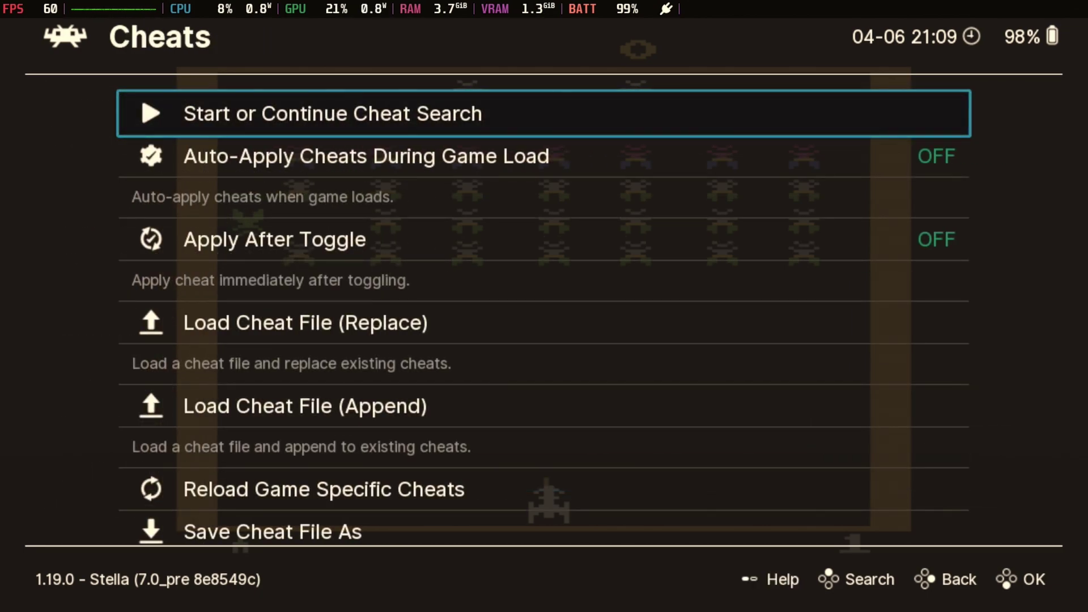
{"action": "key", "text": "Return"}
{"action": "key", "text": "Down"}
{"action": "key", "text": "Down"}
{"action": "key", "text": "Down"}
{"action": "key", "text": "Down"}
{"action": "key", "text": "Up"}
{"action": "key", "text": "Return"}
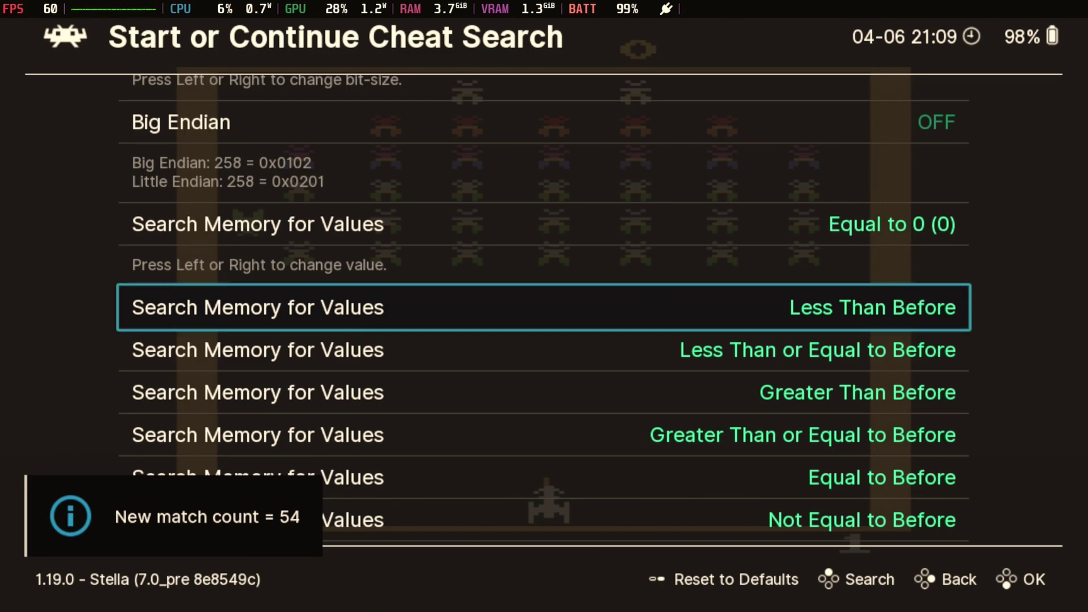
{"action": "key", "text": "Up"}
Step: Leave the cheat search, return to the shooter and lose another ship
{"action": "key", "text": "BackSpace"}
{"action": "key", "text": "BackSpace"}
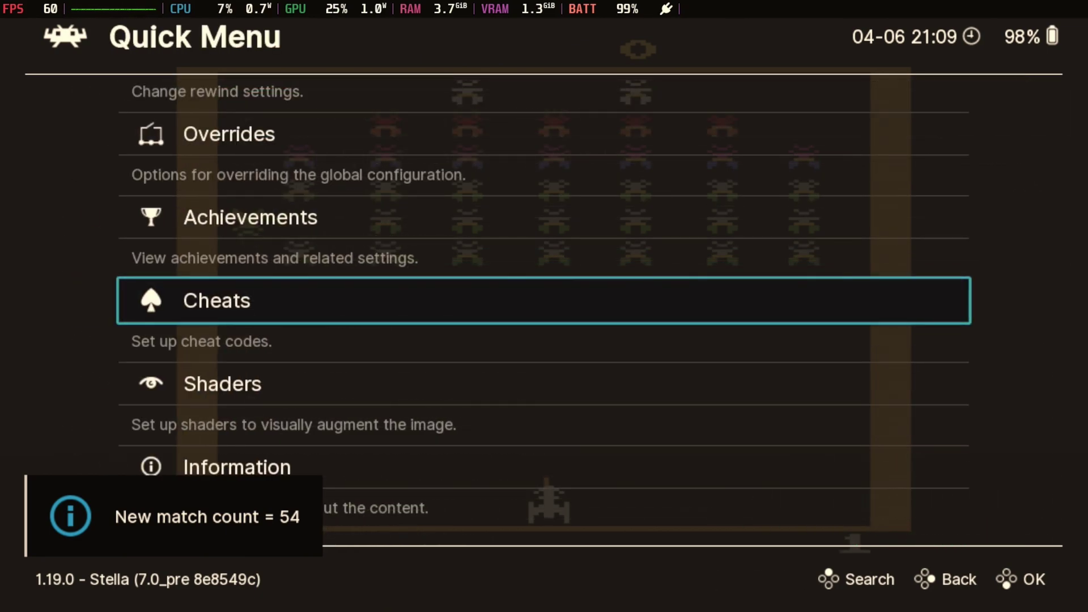
{"action": "key", "text": "BackSpace"}
{"action": "key", "text": "F1"}
{"action": "key", "text": "Left"}
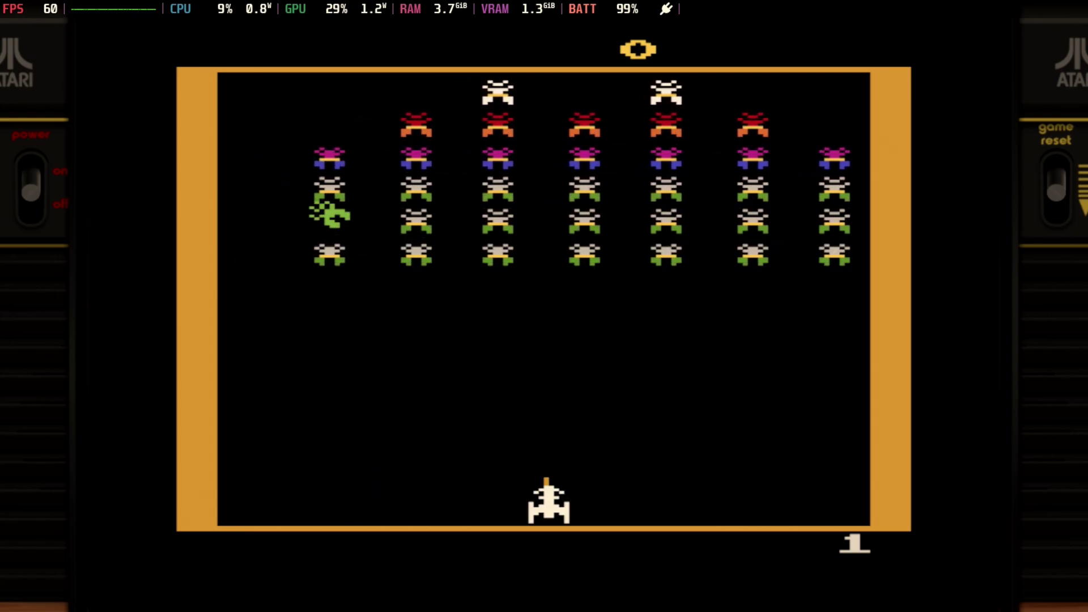
Step: Return to the shooter's cheat search and narrow the matches again with values Less Than Before
{"action": "key", "text": "F1"}
{"action": "key", "text": "Down"}
{"action": "key", "text": "Down"}
{"action": "key", "text": "Down"}
{"action": "key", "text": "Down"}
{"action": "key", "text": "Down"}
{"action": "key", "text": "Down"}
{"action": "key", "text": "Down"}
{"action": "key", "text": "Down"}
{"action": "key", "text": "Down"}
{"action": "key", "text": "Down"}
{"action": "key", "text": "Down"}
{"action": "key", "text": "Down"}
{"action": "key", "text": "Down"}
{"action": "key", "text": "Down"}
{"action": "key", "text": "Down"}
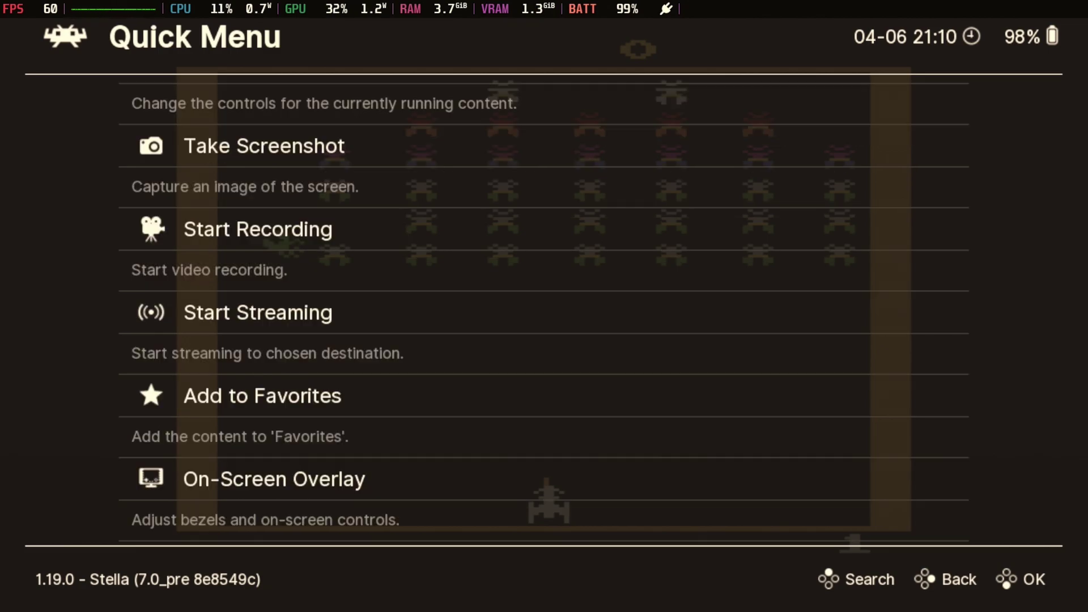
{"action": "key", "text": "Return"}
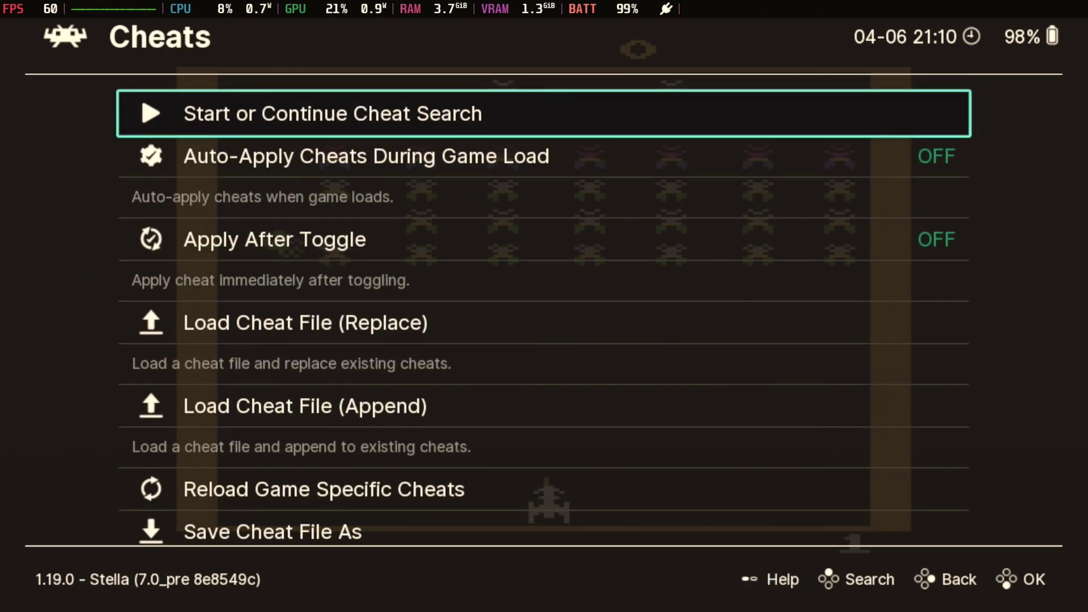
{"action": "key", "text": "Up"}
{"action": "key", "text": "Up"}
{"action": "key", "text": "Up"}
{"action": "key", "text": "Up"}
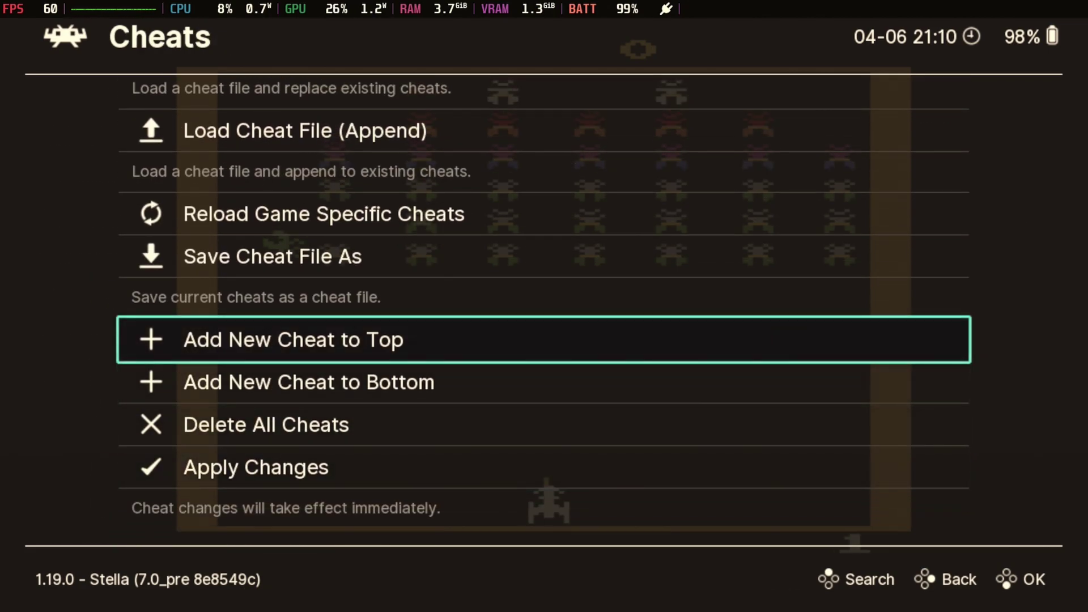
{"action": "key", "text": "Down"}
{"action": "key", "text": "Down"}
{"action": "key", "text": "Down"}
{"action": "key", "text": "Down"}
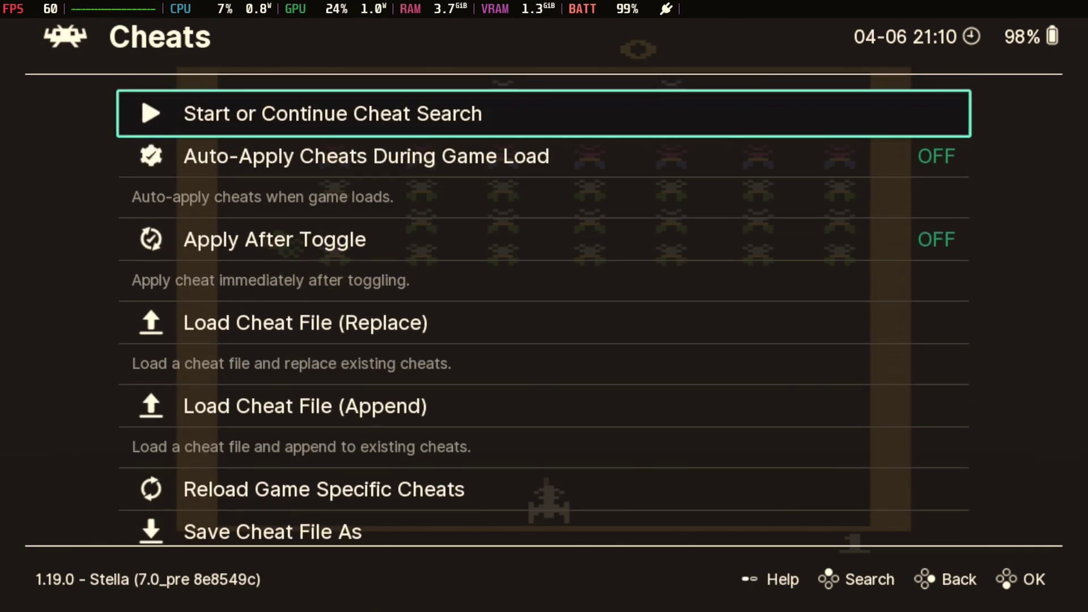
{"action": "key", "text": "Return"}
{"action": "key", "text": "Down"}
{"action": "key", "text": "Down"}
{"action": "key", "text": "Down"}
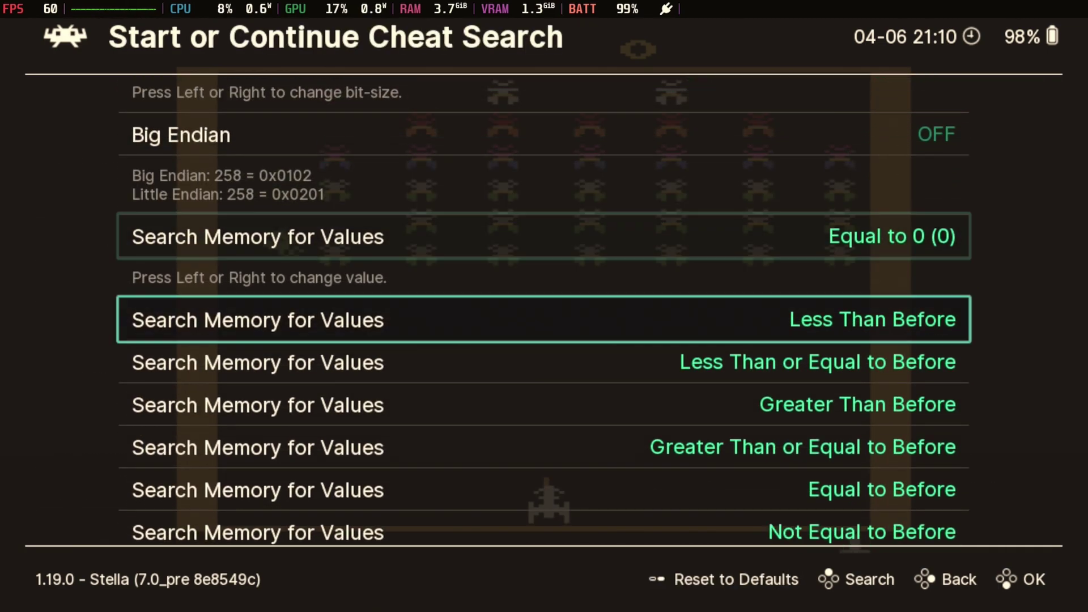
{"action": "key", "text": "Return"}
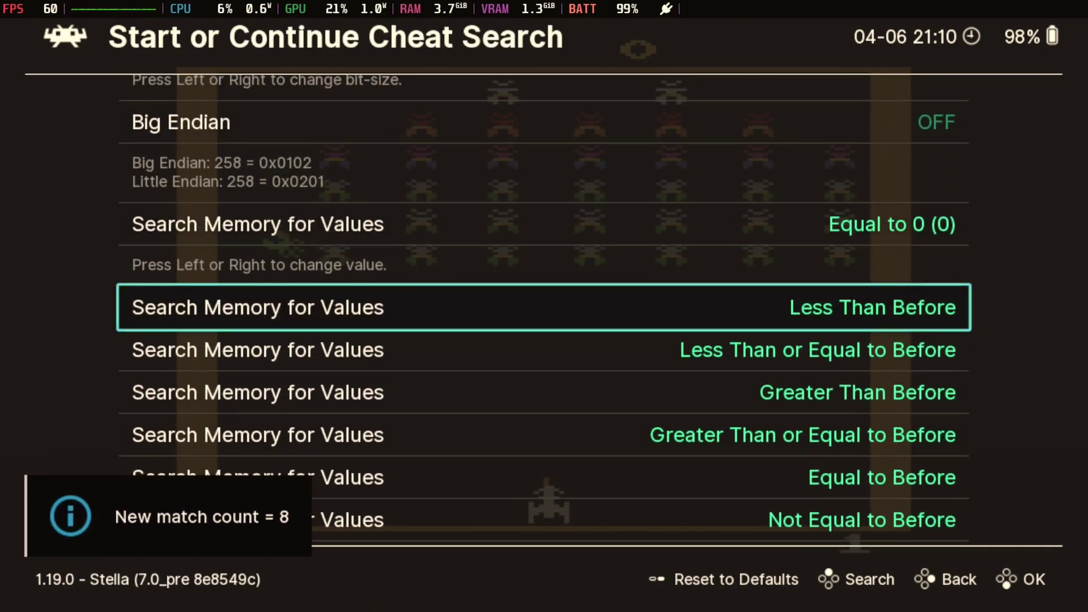
Step: Add all matches from the current memory search to the cheat list
{"action": "key", "text": "Down"}
{"action": "key", "text": "Down"}
{"action": "key", "text": "Down"}
{"action": "key", "text": "Down"}
{"action": "key", "text": "Down"}
{"action": "key", "text": "Down"}
{"action": "key", "text": "Down"}
{"action": "key", "text": "Down"}
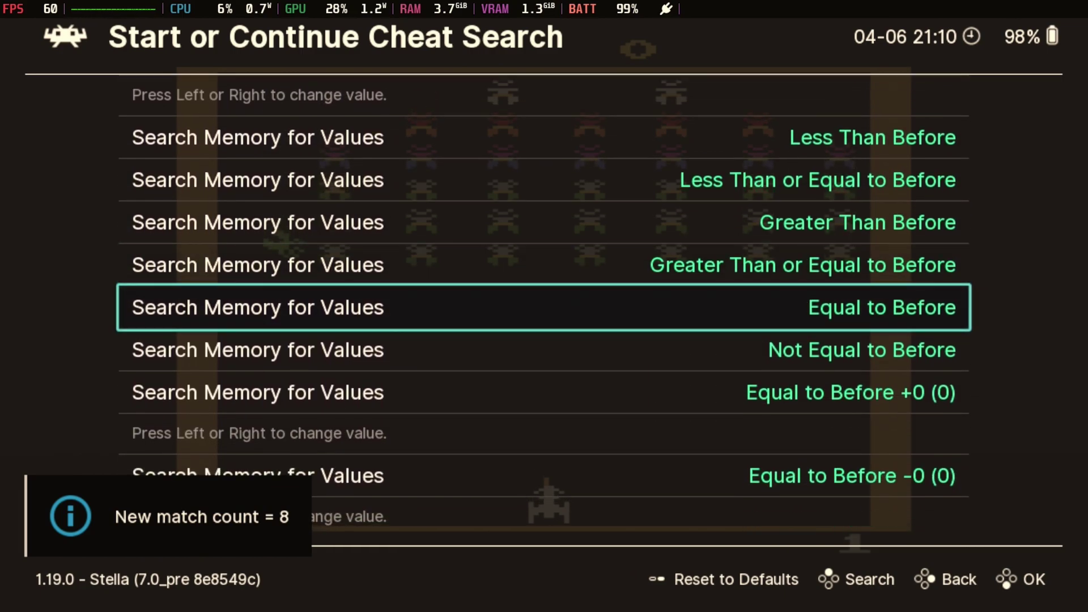
{"action": "key", "text": "Return"}
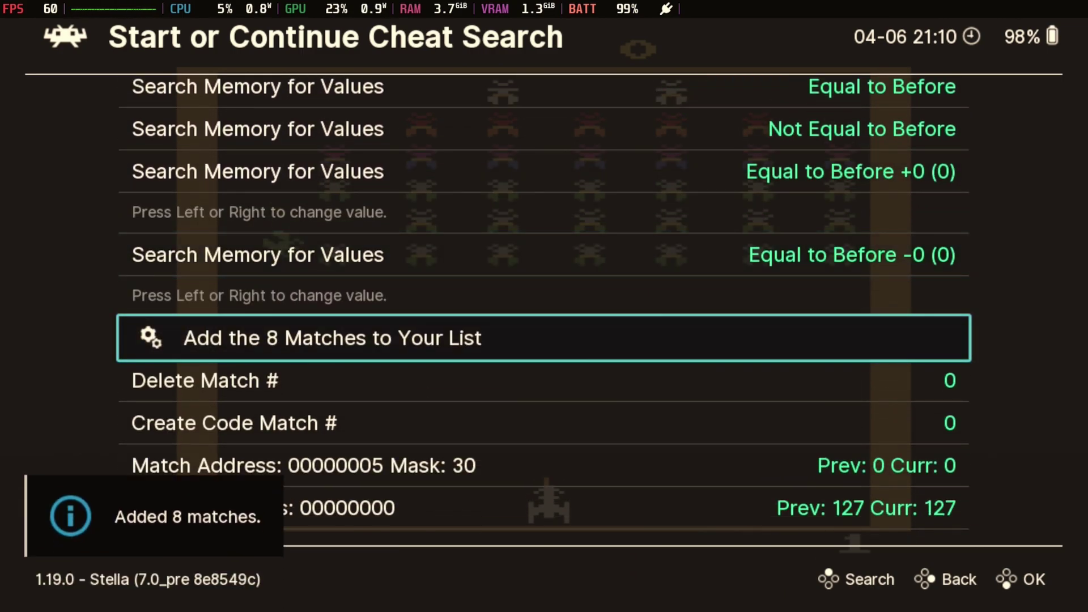
Step: Return to the cheat list and look through the added entries from Cheat #0 to Cheat #7
{"action": "key", "text": "BackSpace"}
{"action": "key", "text": "Up"}
{"action": "key", "text": "Up"}
{"action": "key", "text": "Up"}
{"action": "key", "text": "Up"}
{"action": "key", "text": "Up"}
{"action": "key", "text": "Up"}
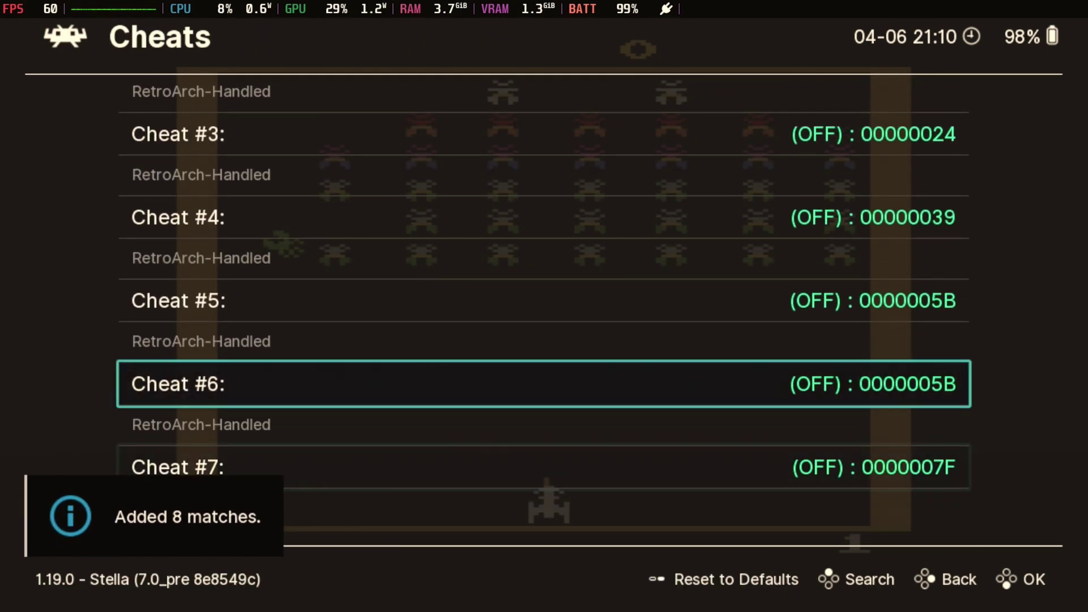
{"action": "key", "text": "Up"}
{"action": "key", "text": "Up"}
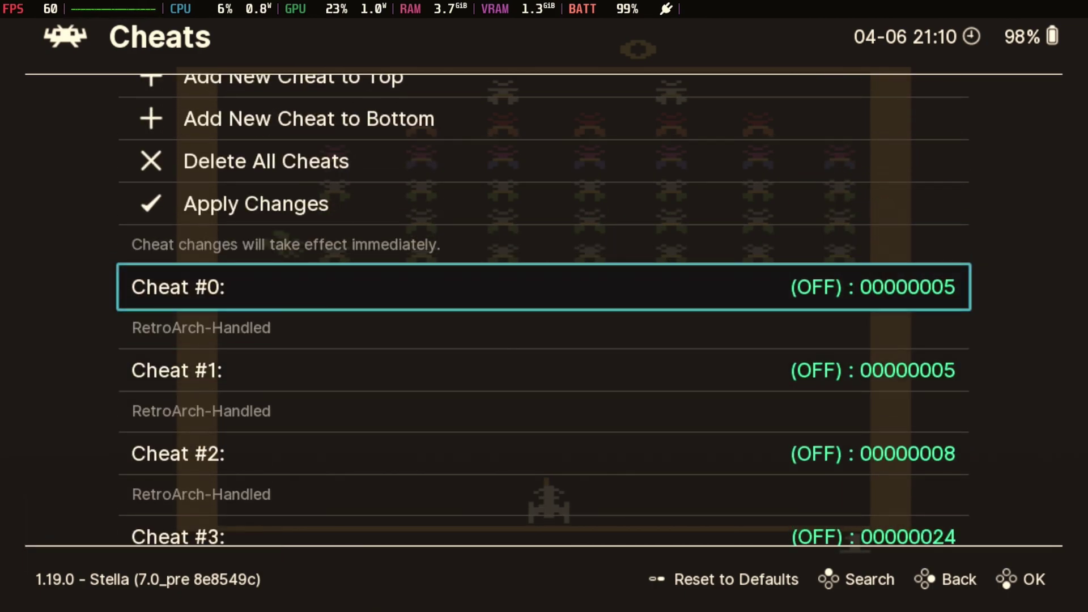
{"action": "key", "text": "Down"}
{"action": "key", "text": "Up"}
{"action": "key", "text": "Down"}
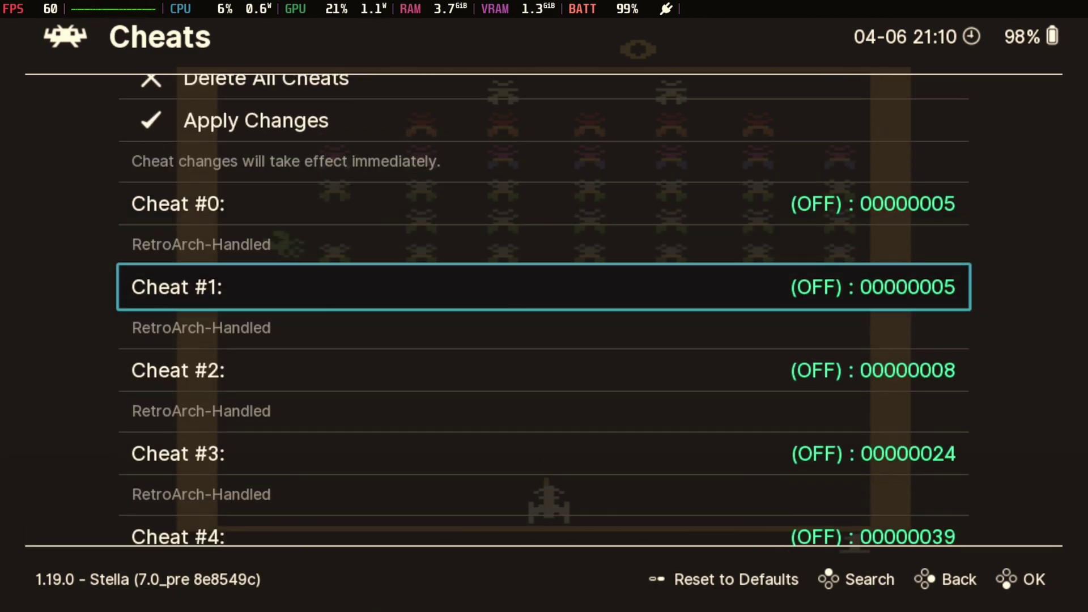
{"action": "key", "text": "Down"}
{"action": "key", "text": "Down"}
{"action": "key", "text": "Down"}
{"action": "key", "text": "Down"}
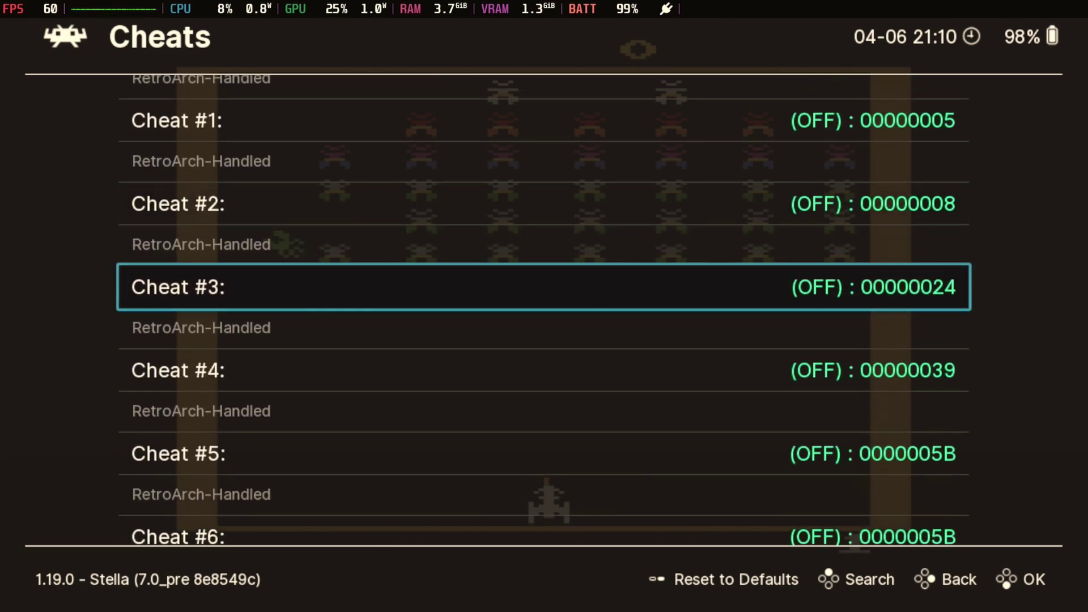
{"action": "key", "text": "Down"}
{"action": "key", "text": "Down"}
{"action": "key", "text": "Down"}
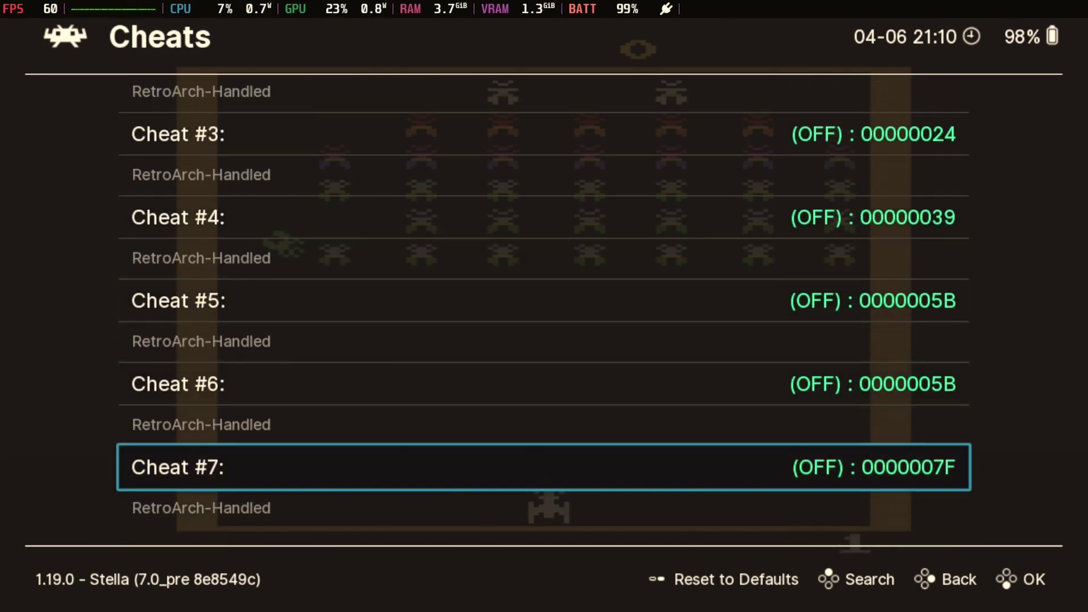
Step: Turn on the first four cheats in the list, #0 to #3
{"action": "key", "text": "Up"}
{"action": "key", "text": "Up"}
{"action": "key", "text": "Up"}
{"action": "key", "text": "Up"}
{"action": "key", "text": "Up"}
{"action": "key", "text": "Up"}
{"action": "key", "text": "Up"}
{"action": "key", "text": "Up"}
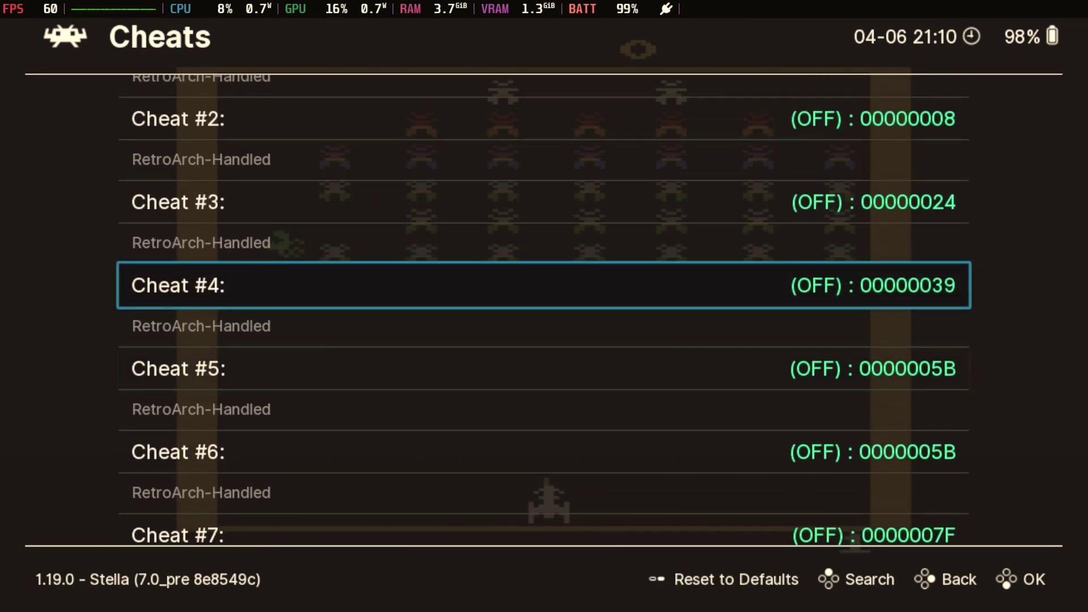
{"action": "key", "text": "Right"}
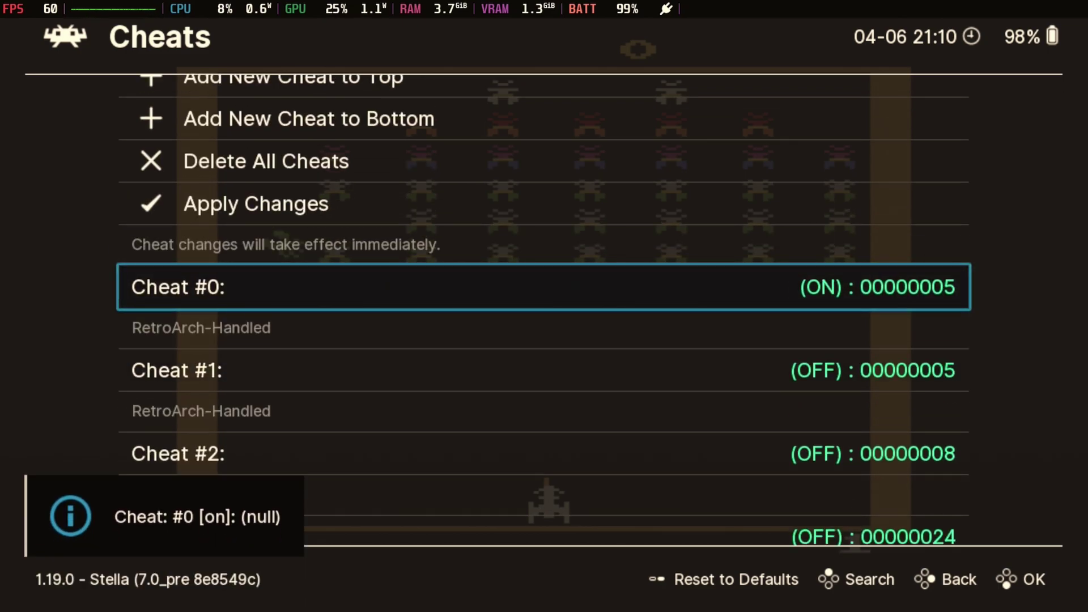
{"action": "key", "text": "Down"}
{"action": "key", "text": "Right"}
{"action": "key", "text": "Down"}
{"action": "key", "text": "Right"}
{"action": "key", "text": "Down"}
{"action": "key", "text": "Right"}
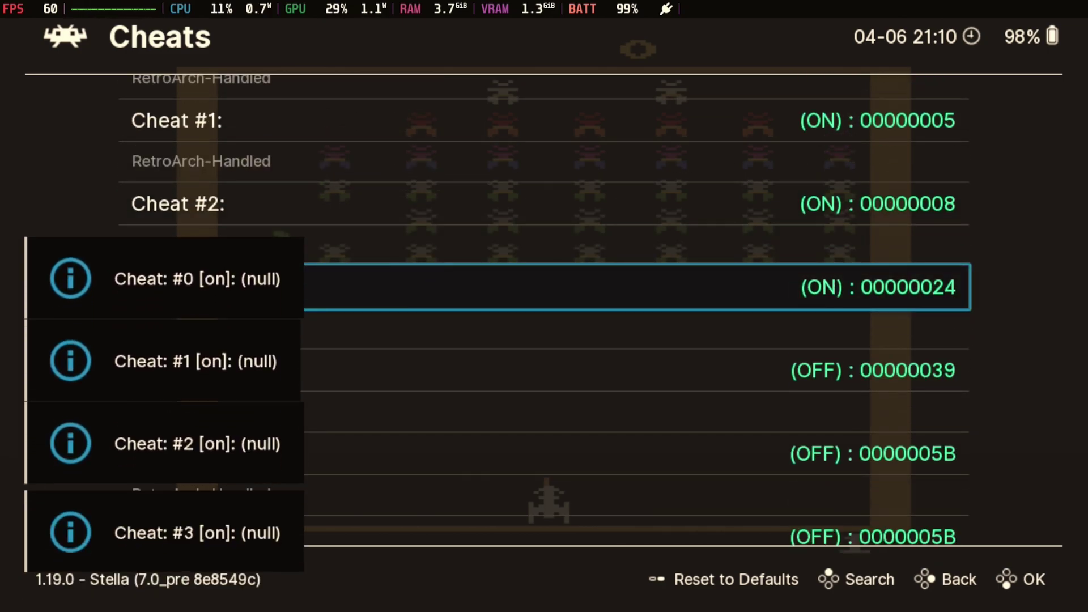
Step: Restart Galaxian with cheats #0 to #3 on and play to test whether lives still drop
{"action": "key", "text": "Up"}
{"action": "key", "text": "Up"}
{"action": "key", "text": "Up"}
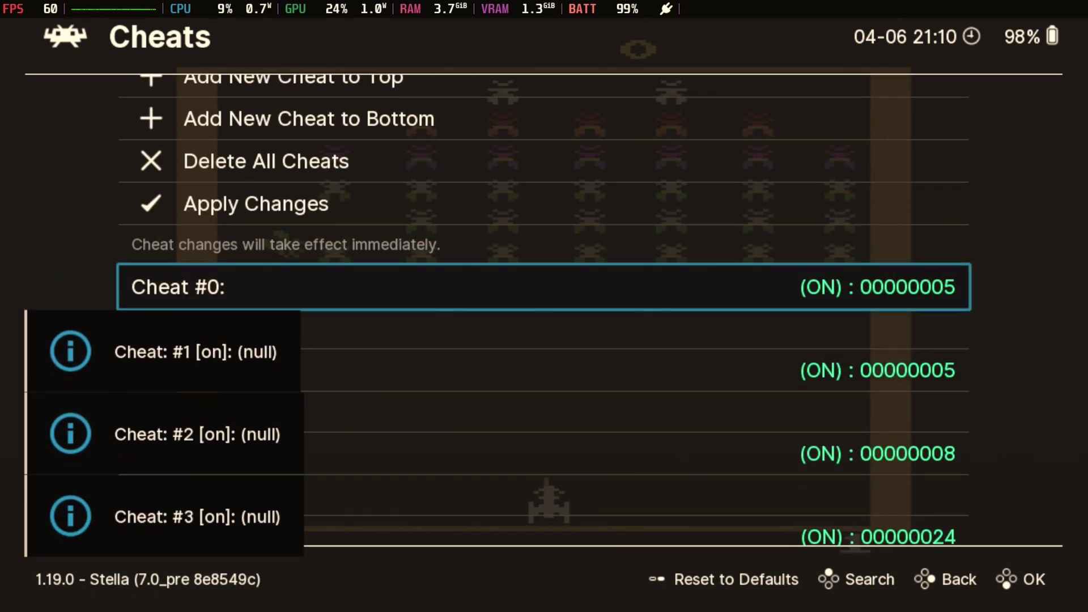
{"action": "key", "text": "BackSpace"}
{"action": "key", "text": "BackSpace"}
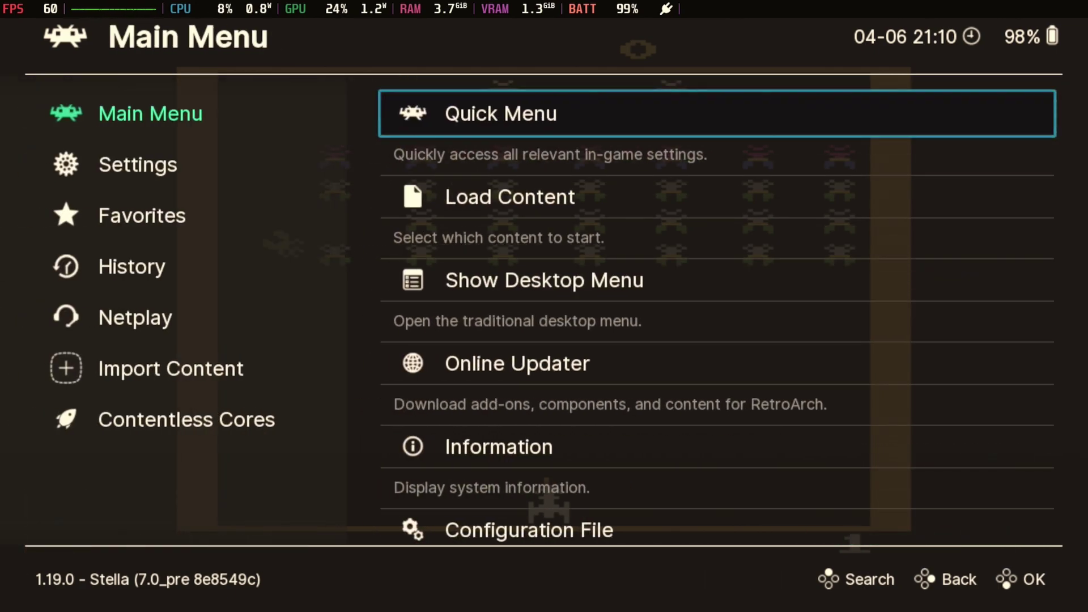
{"action": "key", "text": "Up"}
{"action": "key", "text": "Return"}
{"action": "key", "text": "Down"}
{"action": "key", "text": "Return"}
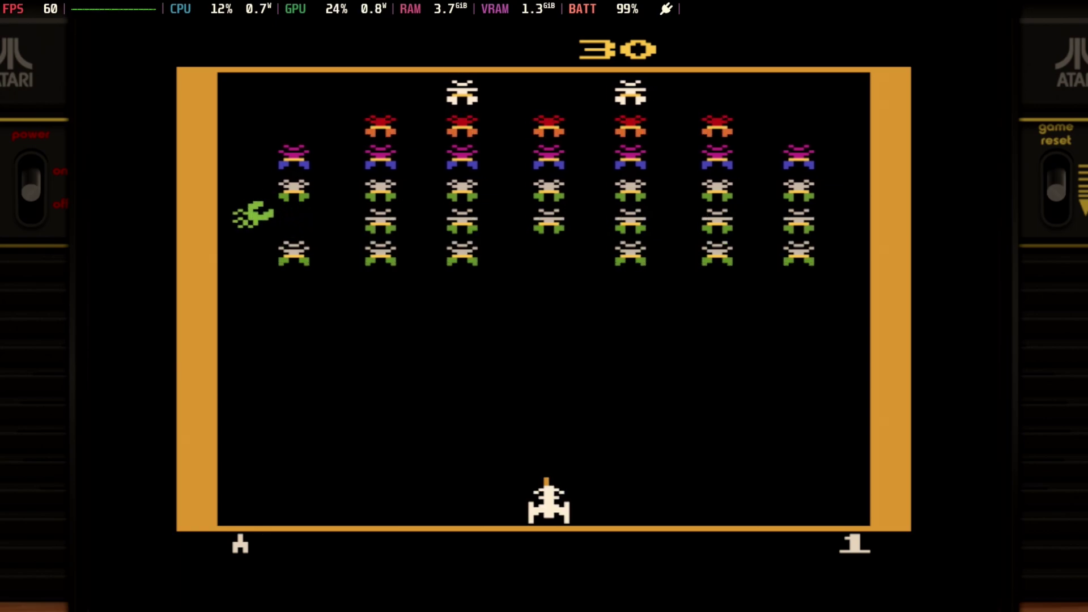
{"action": "key", "text": "Right"}
{"action": "key", "text": "Left"}
{"action": "key", "text": "Right"}
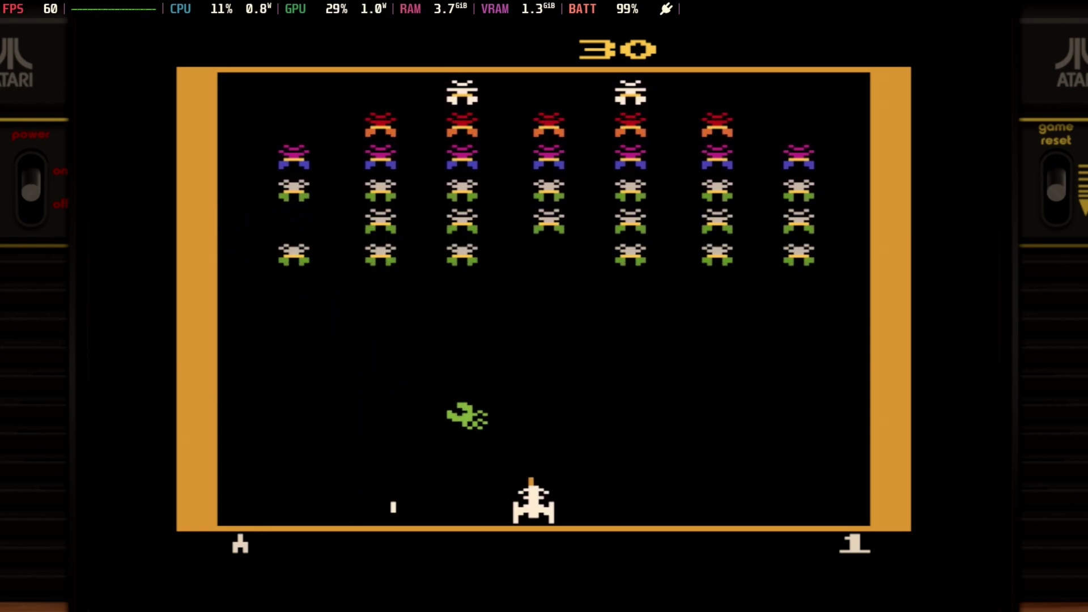
Step: Leave the game for the cheat list and turn off cheats #0 to #3
{"action": "key", "text": "F1"}
{"action": "key", "text": "Up"}
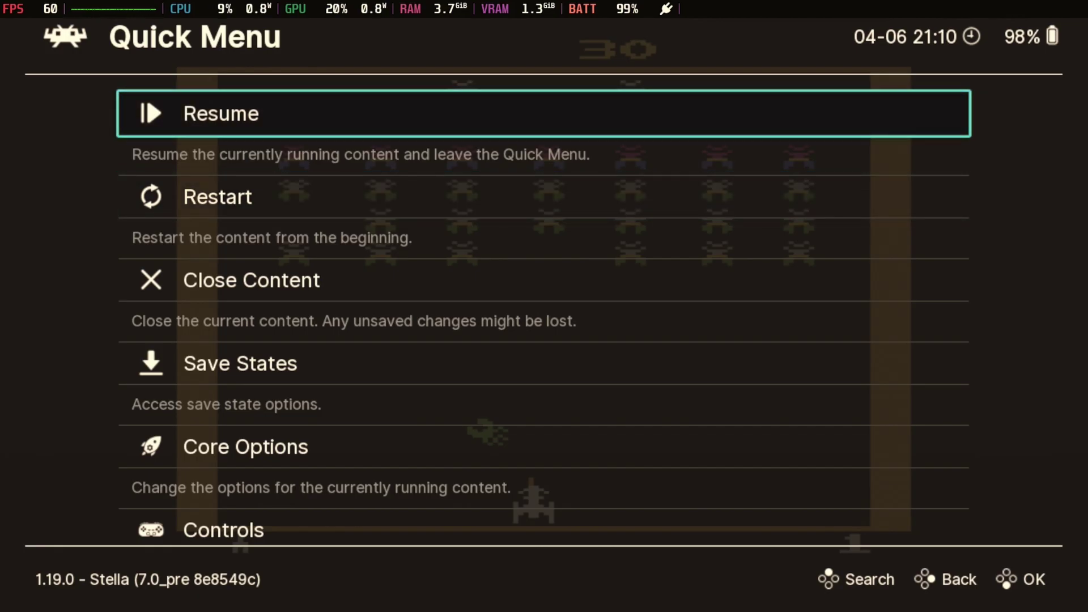
{"action": "key", "text": "Up"}
{"action": "key", "text": "Up"}
{"action": "key", "text": "Up"}
{"action": "key", "text": "Up"}
{"action": "key", "text": "Down"}
{"action": "key", "text": "Return"}
{"action": "key", "text": "Up"}
{"action": "key", "text": "Up"}
{"action": "key", "text": "Up"}
{"action": "key", "text": "Up"}
{"action": "key", "text": "Up"}
{"action": "key", "text": "Up"}
{"action": "key", "text": "Up"}
{"action": "key", "text": "Up"}
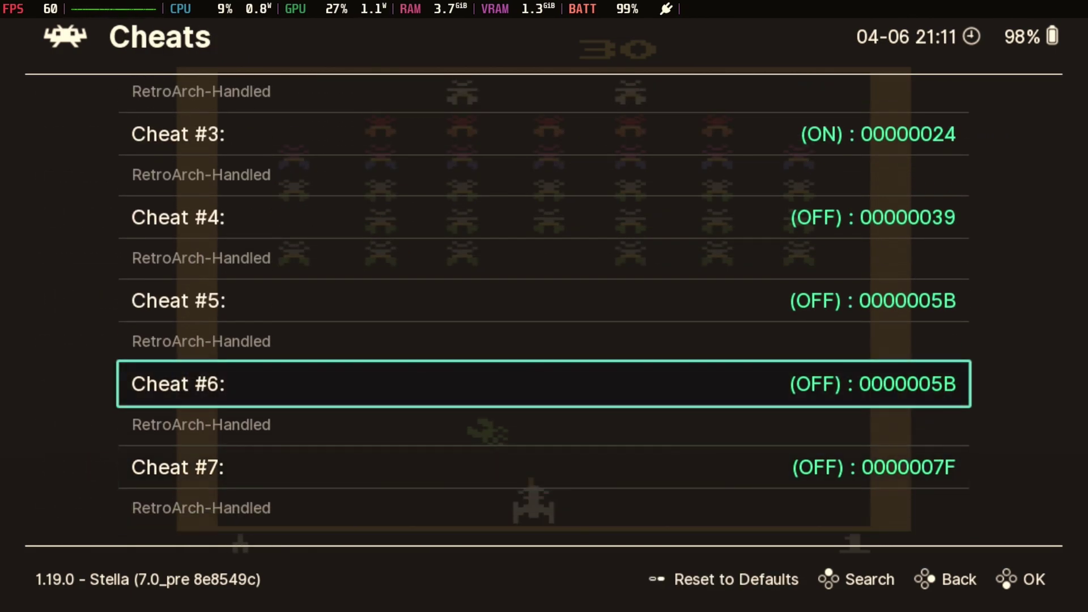
{"action": "key", "text": "Right"}
{"action": "key", "text": "Down"}
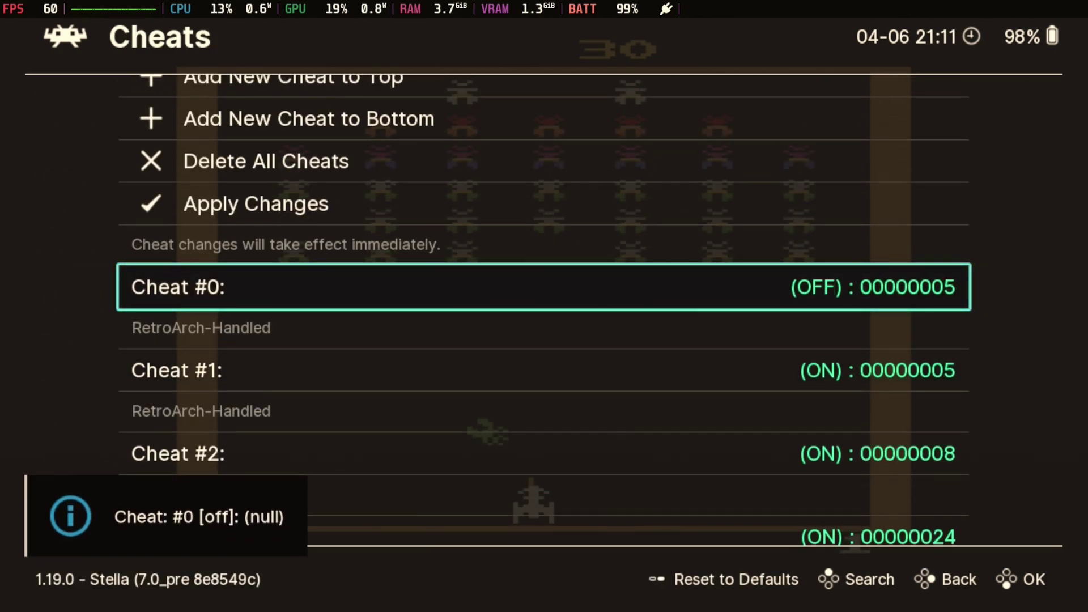
{"action": "key", "text": "Right"}
{"action": "key", "text": "Down"}
{"action": "key", "text": "Right"}
{"action": "key", "text": "Down"}
{"action": "key", "text": "Right"}
Step: Turn on the last four cheats in the list, #4 to #7
{"action": "key", "text": "Down"}
{"action": "key", "text": "Right"}
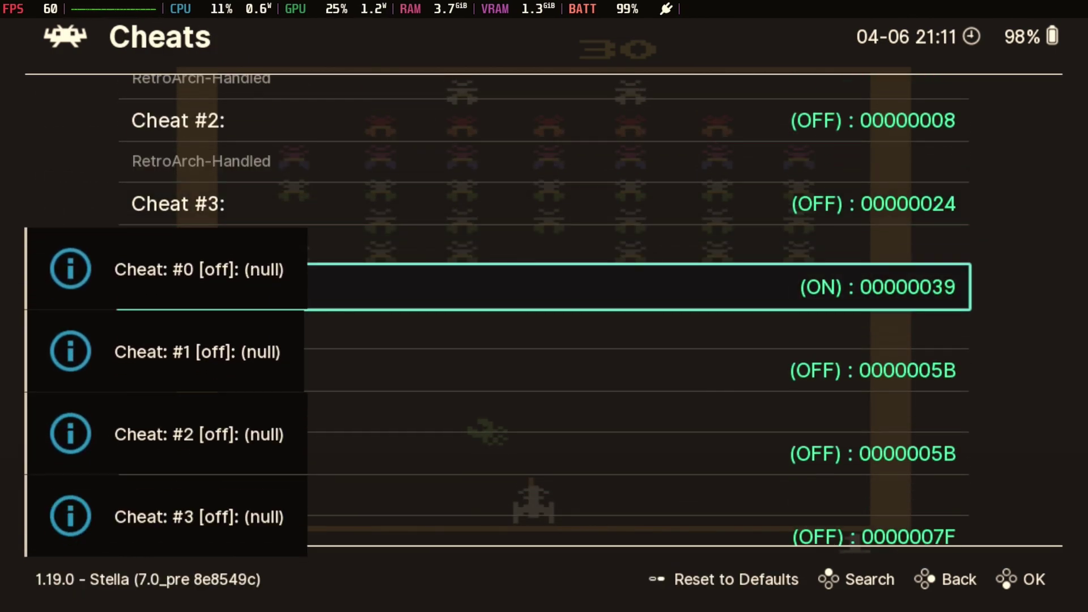
{"action": "key", "text": "Down"}
{"action": "key", "text": "Right"}
{"action": "key", "text": "Down"}
{"action": "key", "text": "Right"}
{"action": "key", "text": "Down"}
{"action": "key", "text": "Right"}
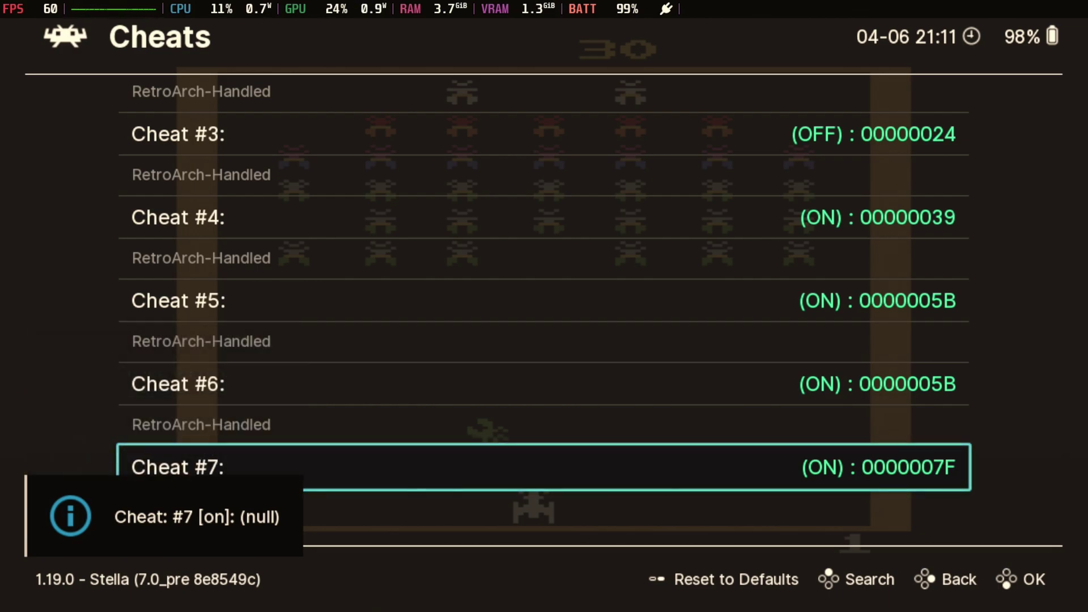
Step: Leave the cheat list and restart Galaxian with cheats #4 to #7 on
{"action": "key", "text": "BackSpace"}
{"action": "key", "text": "BackSpace"}
{"action": "key", "text": "Return"}
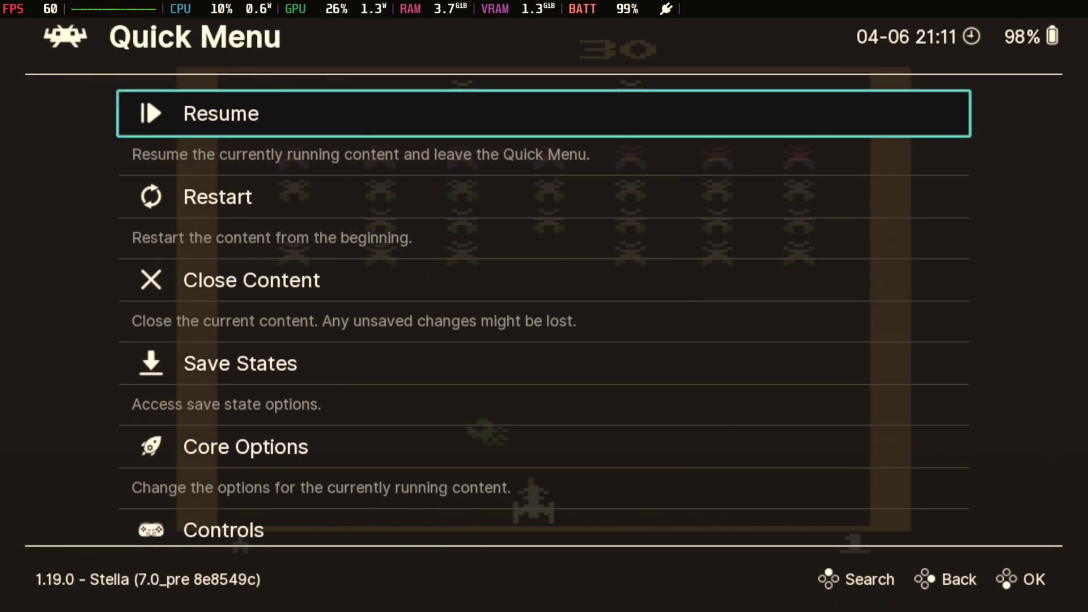
{"action": "key", "text": "Down"}
{"action": "key", "text": "Return"}
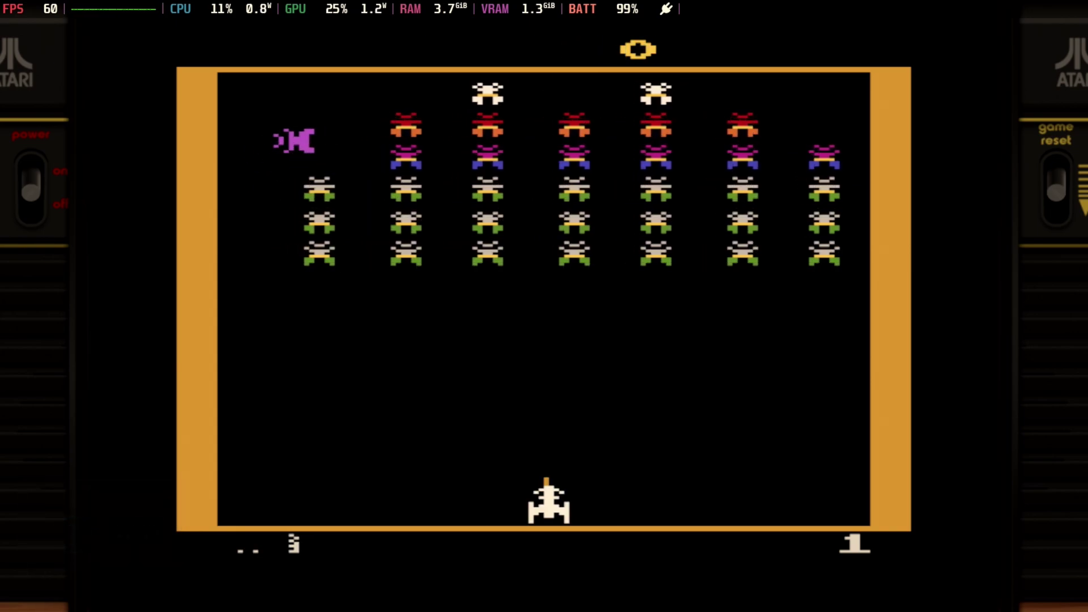
Step: Play Galaxian and lose several ships to check how cheats #4 to #7 affect the lives counter
{"action": "key", "text": "Left"}
{"action": "key", "text": "Right"}
{"action": "key", "text": "z"}
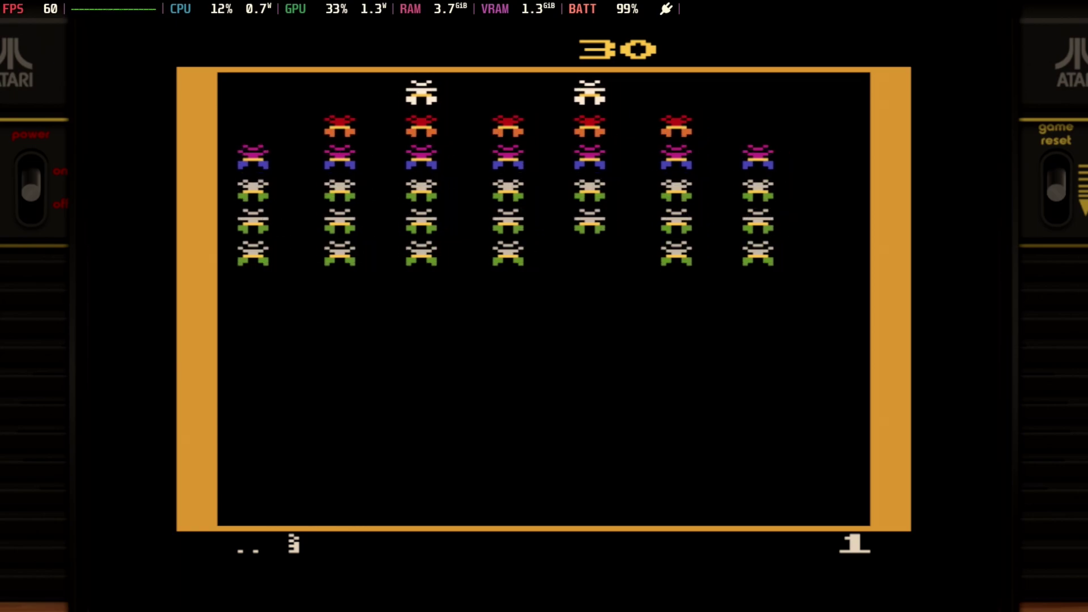
{"action": "key", "text": "Left"}
{"action": "key", "text": "Right"}
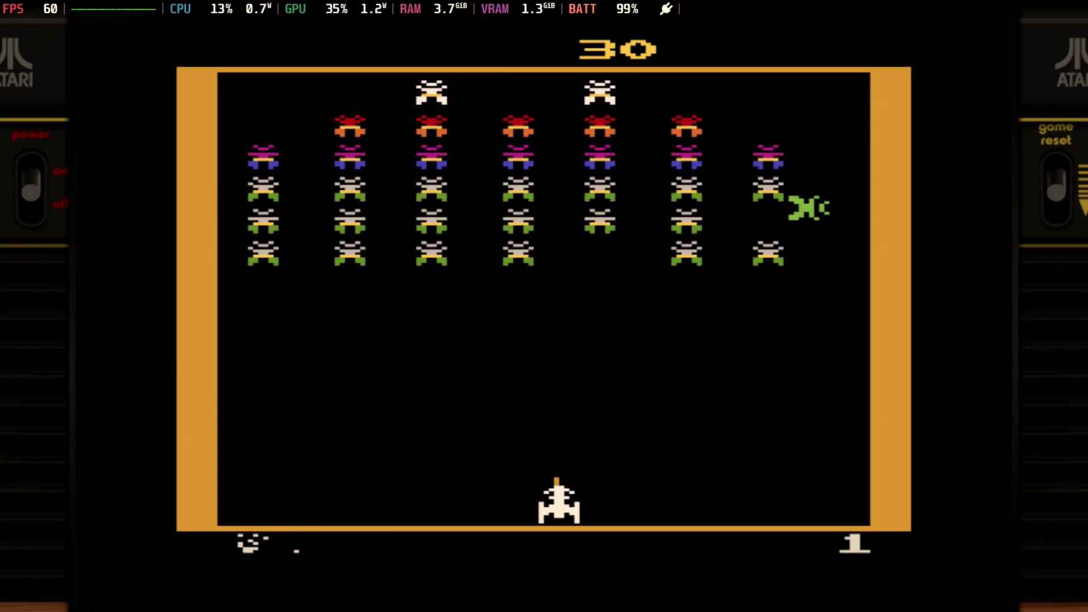
{"action": "key", "text": "Right"}
{"action": "key", "text": "Left"}
{"action": "key", "text": "Right"}
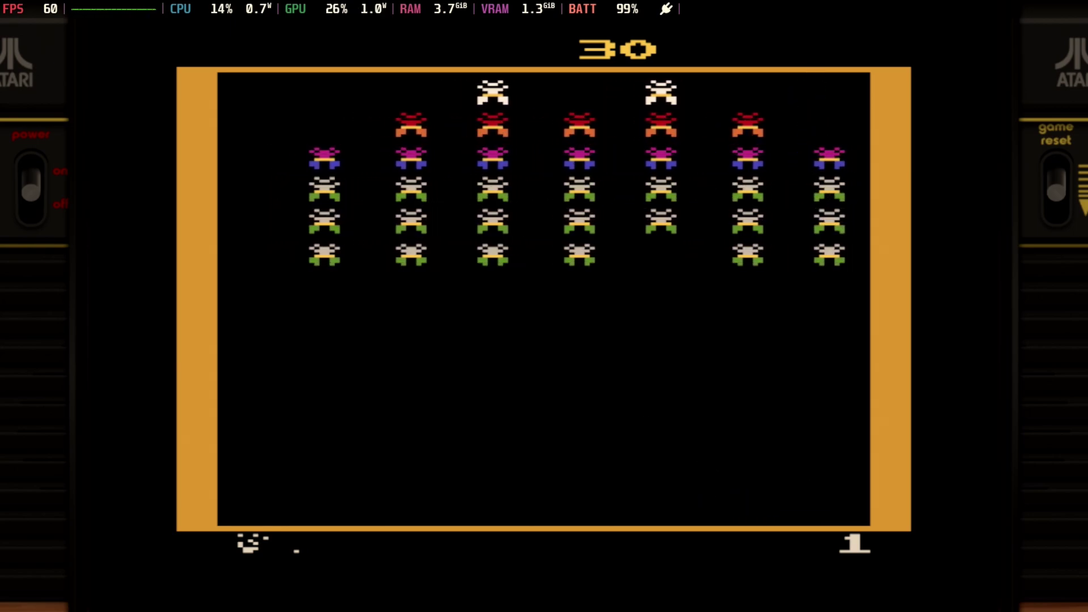
{"action": "key", "text": "Left"}
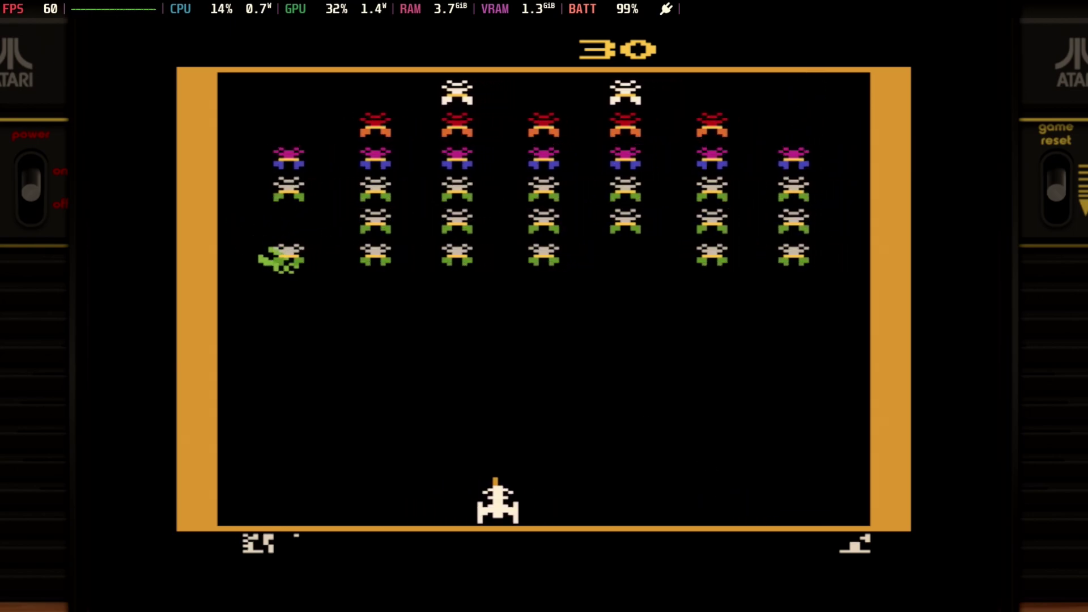
{"action": "key", "text": "Left"}
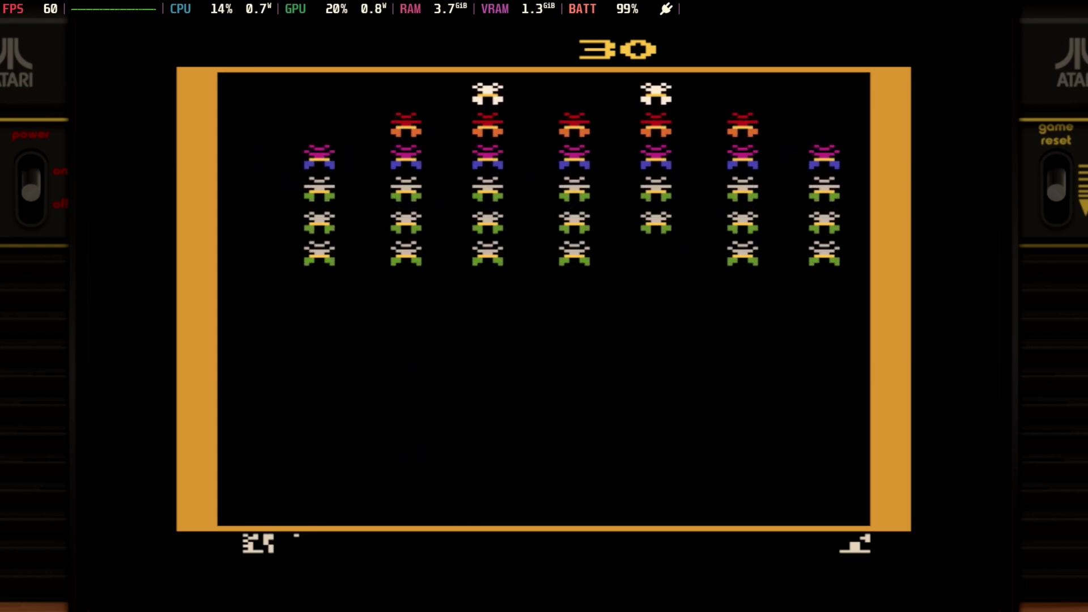
{"action": "key", "text": "Right"}
{"action": "key", "text": "Left"}
Step: Return to the cheat list and turn off cheats #4 and #5, keeping #6 and #7 on
{"action": "key", "text": "F1"}
{"action": "key", "text": "Up"}
{"action": "key", "text": "Up"}
{"action": "key", "text": "Up"}
{"action": "key", "text": "Up"}
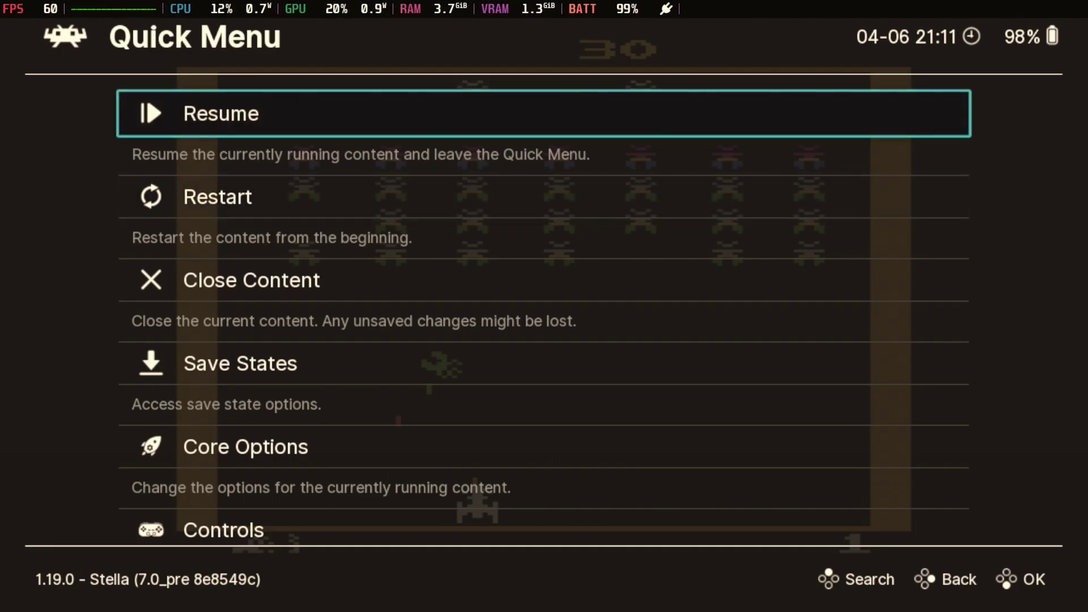
{"action": "key", "text": "Return"}
{"action": "key", "text": "Down"}
{"action": "key", "text": "Down"}
{"action": "key", "text": "Down"}
{"action": "key", "text": "Down"}
{"action": "key", "text": "Down"}
{"action": "key", "text": "Down"}
{"action": "key", "text": "Down"}
{"action": "key", "text": "Down"}
{"action": "key", "text": "Down"}
{"action": "key", "text": "Down"}
{"action": "key", "text": "Down"}
{"action": "key", "text": "Down"}
{"action": "key", "text": "Down"}
{"action": "key", "text": "Down"}
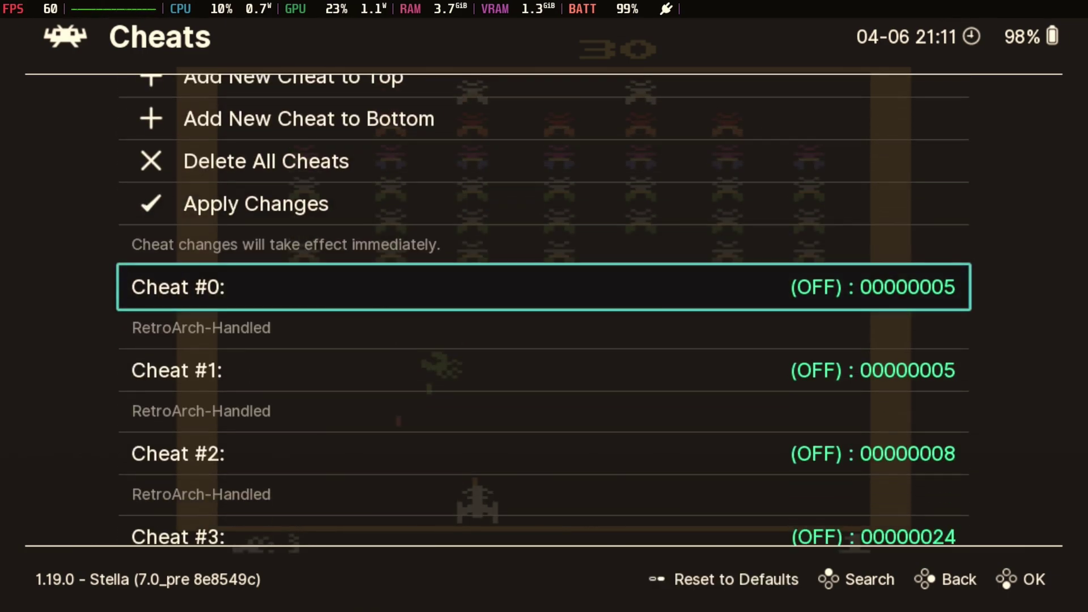
{"action": "key", "text": "Down"}
{"action": "key", "text": "Right"}
{"action": "key", "text": "Down"}
{"action": "key", "text": "Right"}
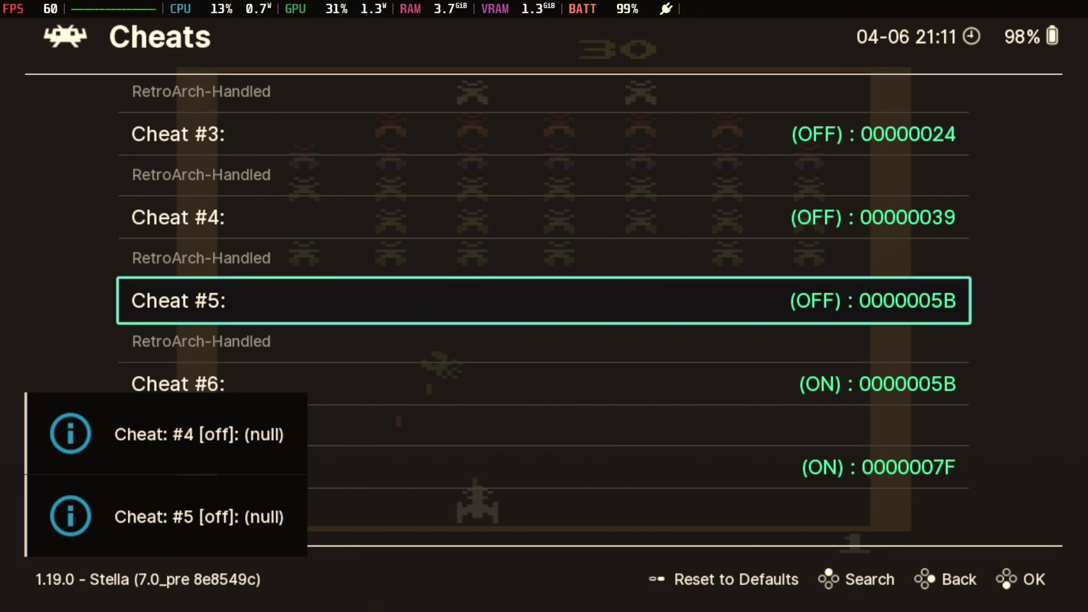
Step: Leave the cheat list and restart Galaxian with only cheats #6 and #7 on
{"action": "key", "text": "BackSpace"}
{"action": "key", "text": "BackSpace"}
{"action": "key", "text": "Return"}
{"action": "key", "text": "Down"}
{"action": "key", "text": "Return"}
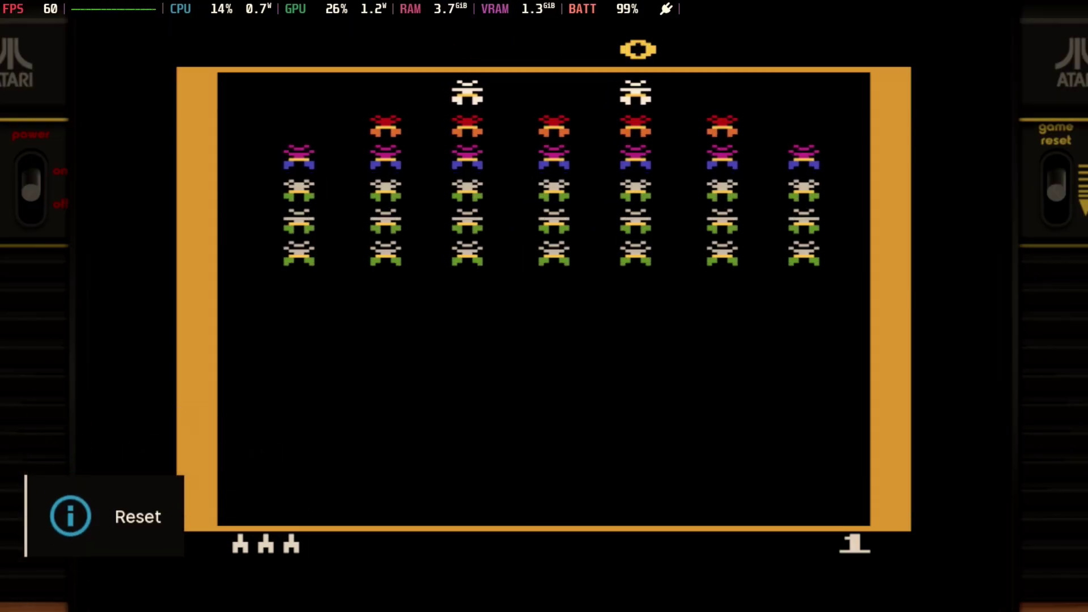
Step: Play Galaxian and lose ships until the game ends to test cheats #6 and #7
{"action": "key", "text": "Right"}
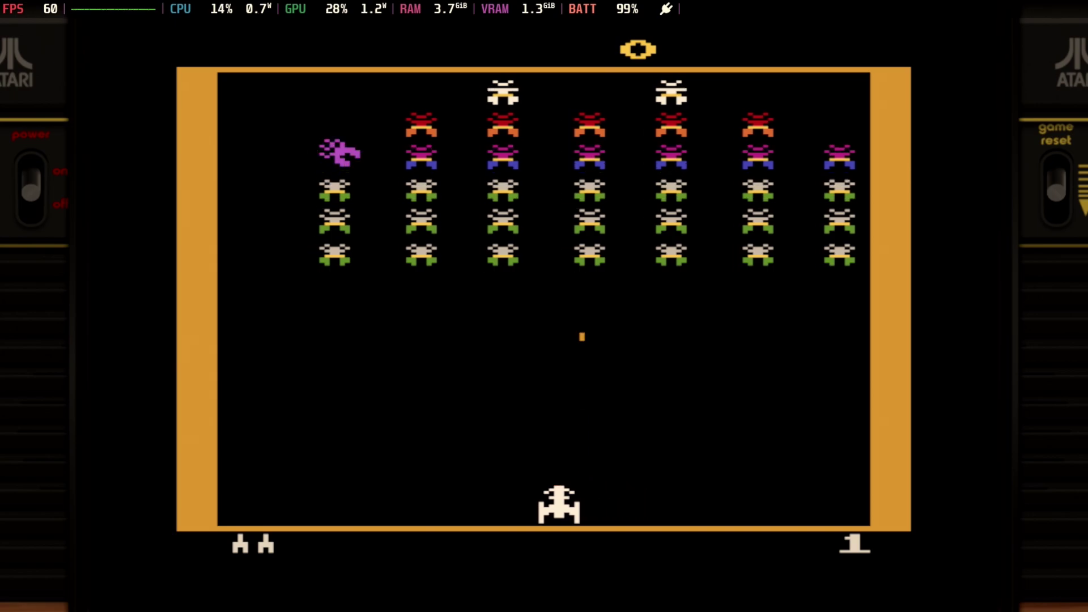
{"action": "key", "text": "Left"}
{"action": "key", "text": "Right"}
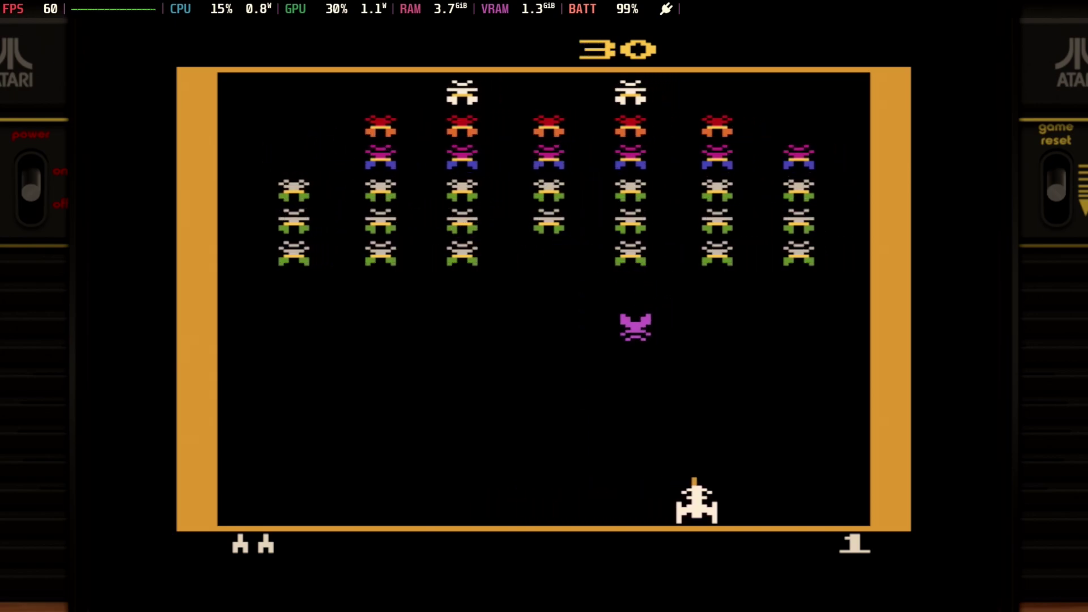
{"action": "key", "text": "Left"}
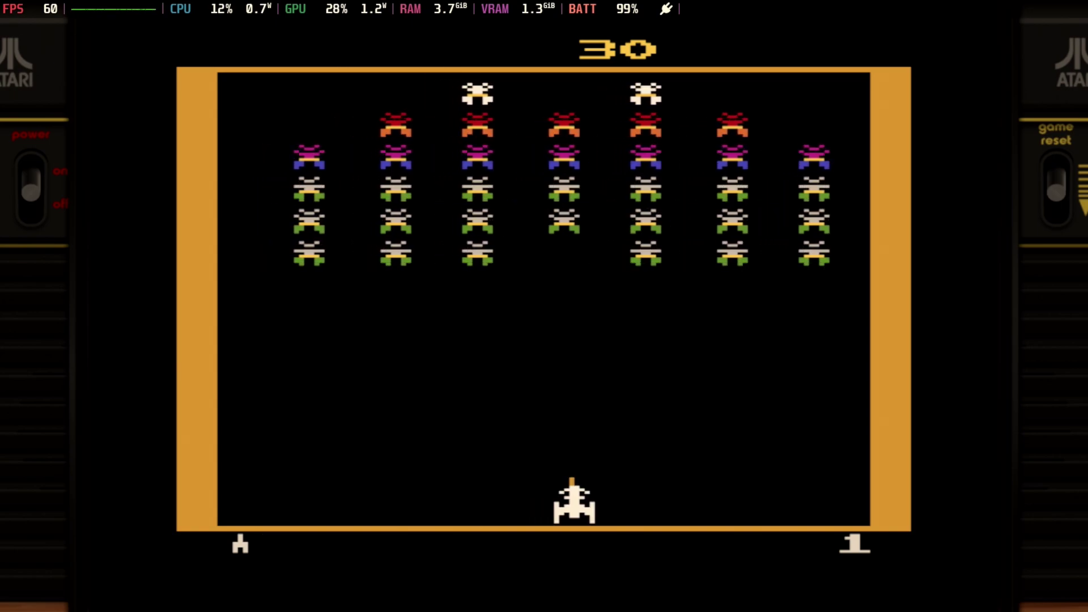
{"action": "key", "text": "Right"}
{"action": "key", "text": "Left"}
{"action": "key", "text": "Right"}
{"action": "key", "text": "Left"}
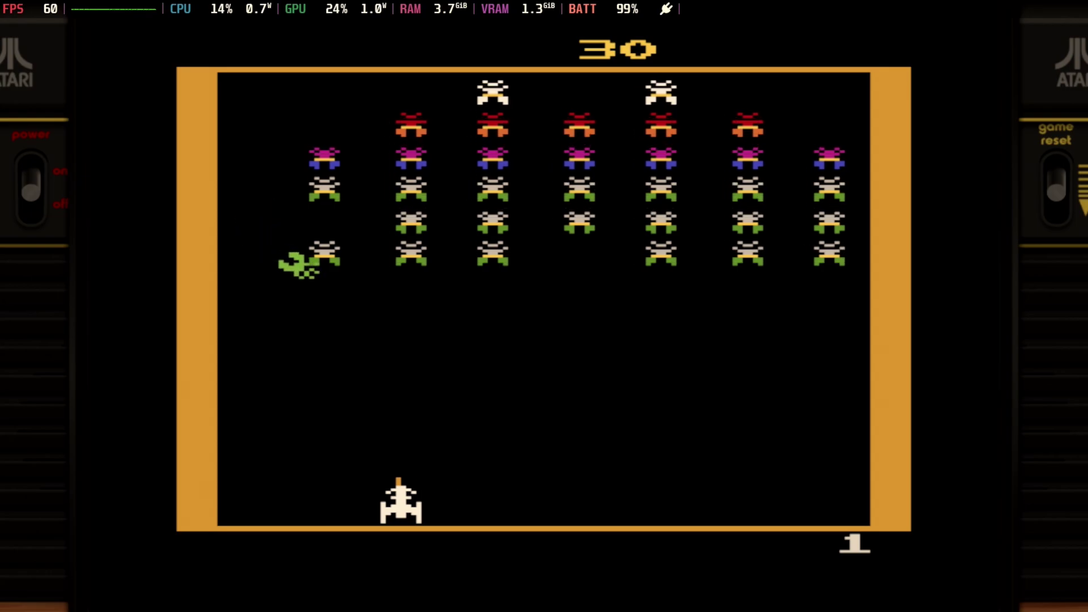
{"action": "key", "text": "Left"}
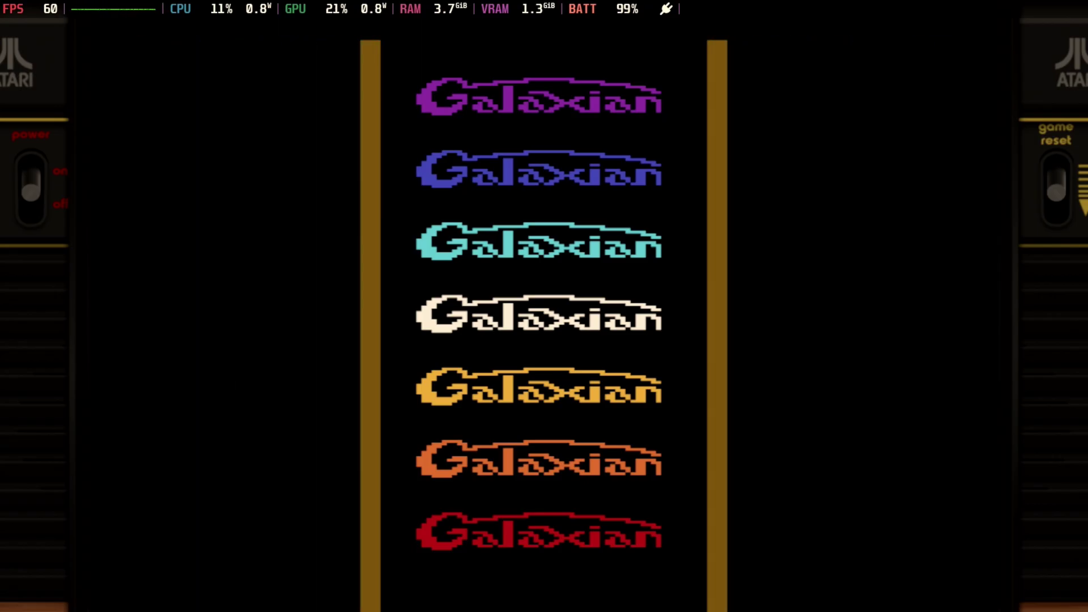
Step: Return to the cheat list and turn off cheats #6 and #7
{"action": "key", "text": "F1"}
{"action": "key", "text": "Up"}
{"action": "key", "text": "Up"}
{"action": "key", "text": "Up"}
{"action": "key", "text": "Up"}
{"action": "key", "text": "Return"}
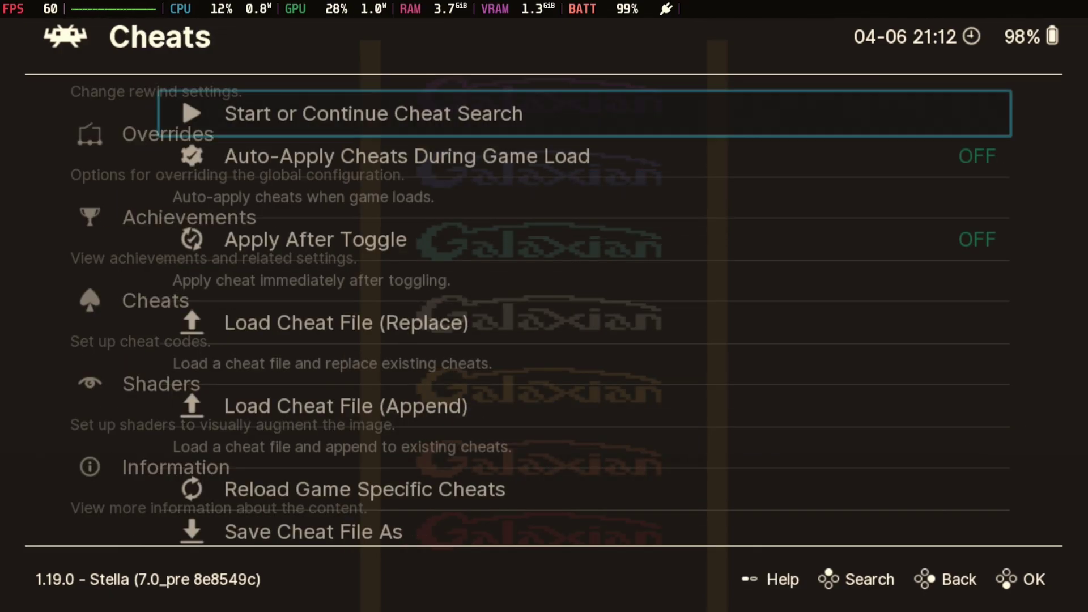
{"action": "key", "text": "Up"}
{"action": "key", "text": "Up"}
{"action": "key", "text": "Up"}
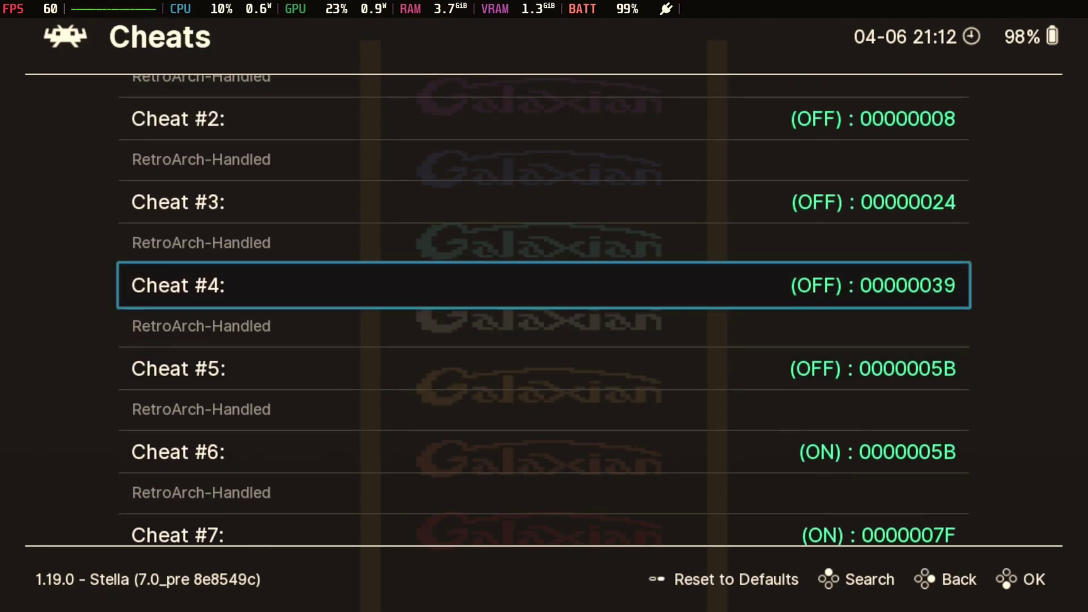
{"action": "key", "text": "Down"}
{"action": "key", "text": "Down"}
{"action": "key", "text": "Return"}
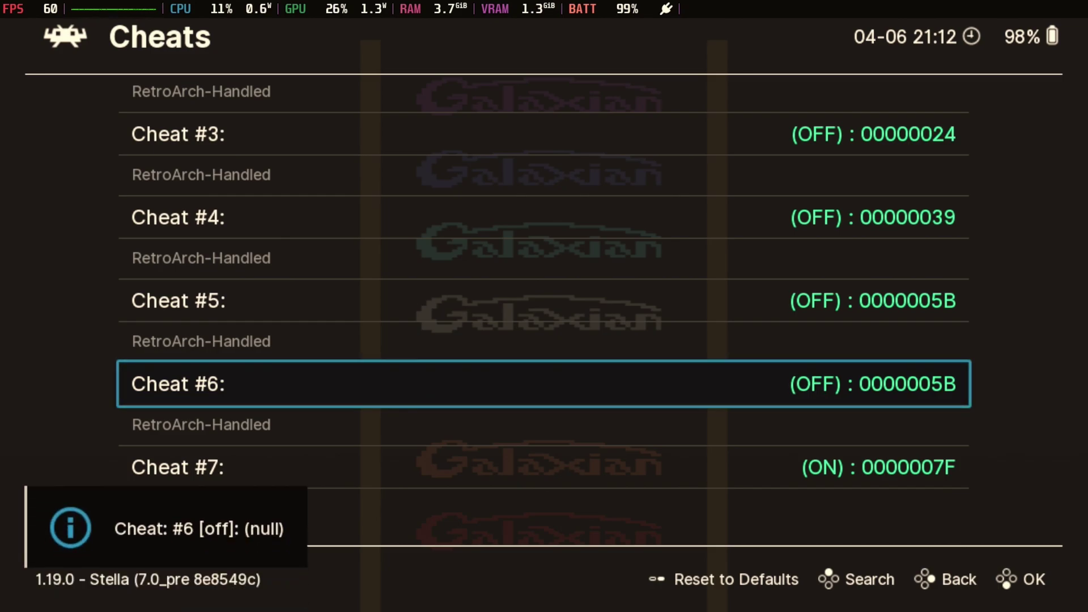
{"action": "key", "text": "Down"}
{"action": "key", "text": "Return"}
Step: Turn on cheats #5 and #4
{"action": "key", "text": "Up"}
{"action": "key", "text": "Up"}
{"action": "key", "text": "Return"}
{"action": "key", "text": "Up"}
{"action": "key", "text": "Return"}
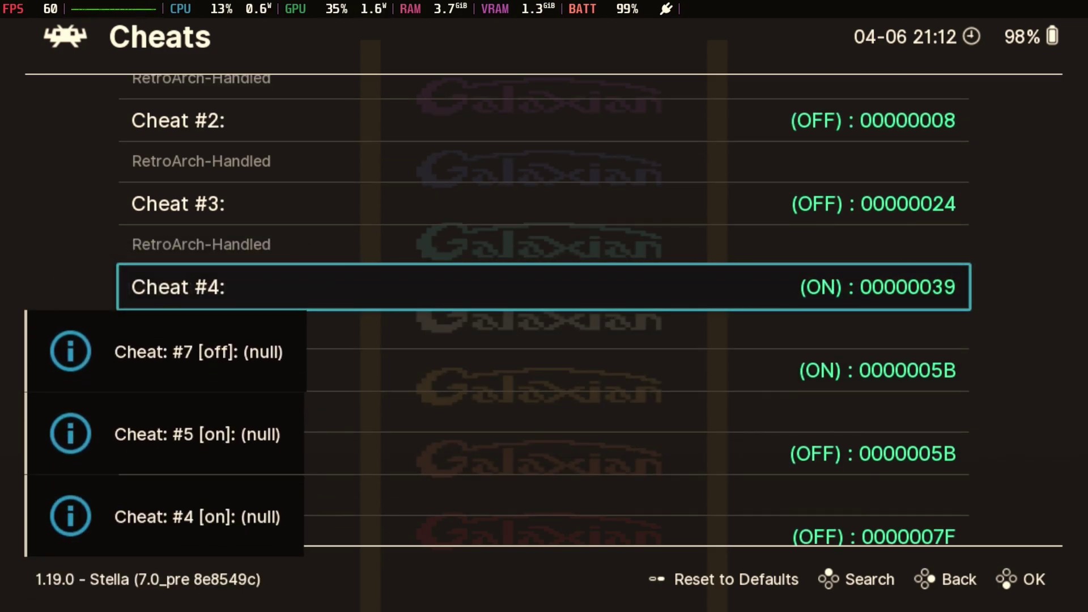
Step: Leave the cheat list and restart Galaxian with only cheats #4 and #5 on
{"action": "key", "text": "BackSpace"}
{"action": "key", "text": "BackSpace"}
{"action": "key", "text": "Return"}
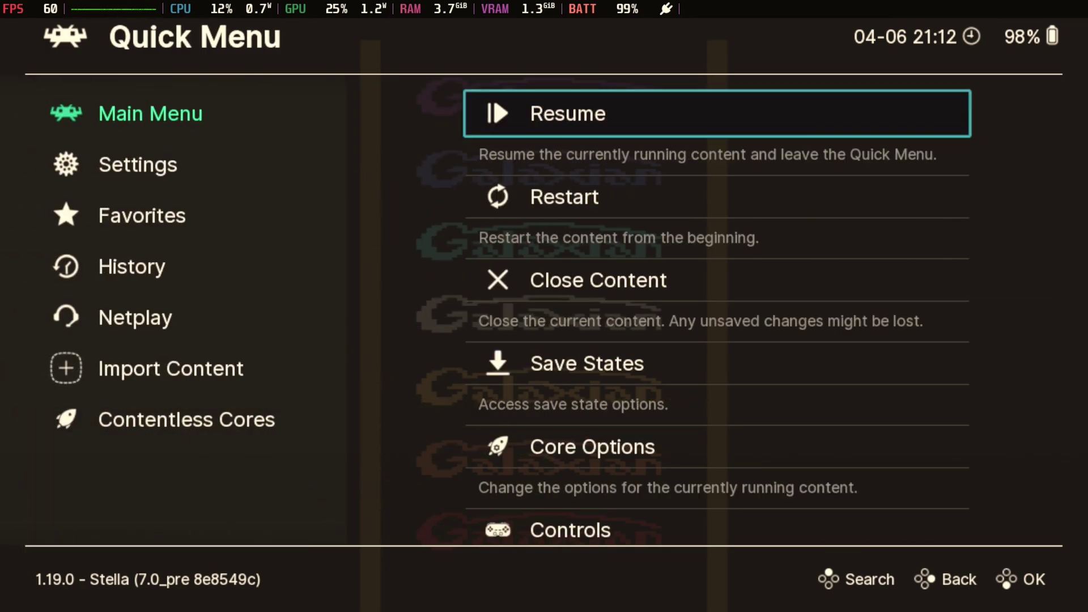
{"action": "key", "text": "Down"}
{"action": "key", "text": "Return"}
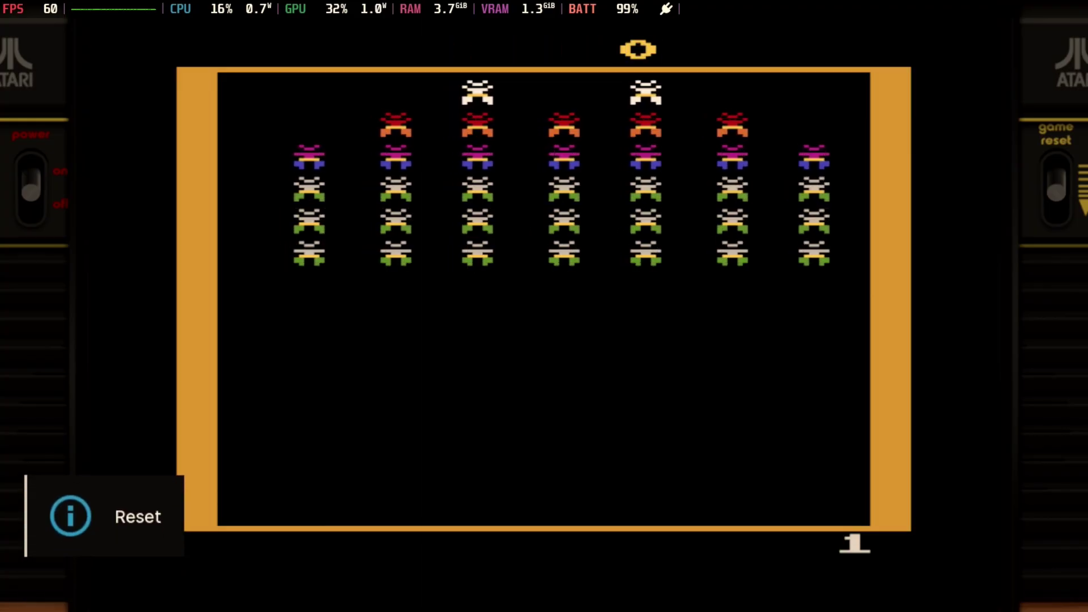
Step: Play Galaxian and lose several ships to check how cheats #4 and #5 affect the lives counter
{"action": "key", "text": "Left"}
{"action": "key", "text": "Right"}
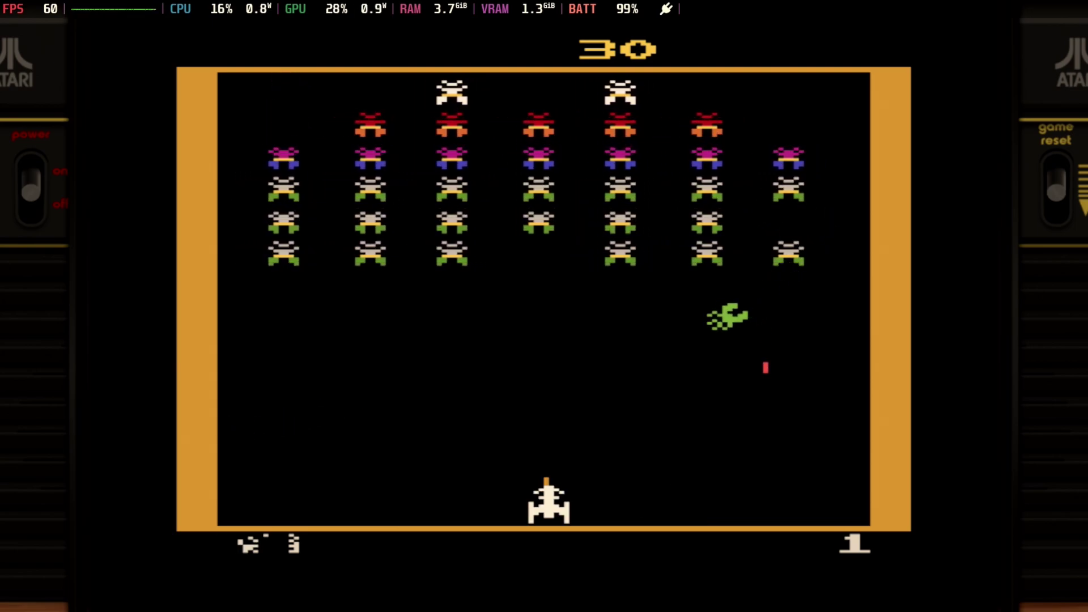
{"action": "key", "text": "Right"}
{"action": "key", "text": "Left"}
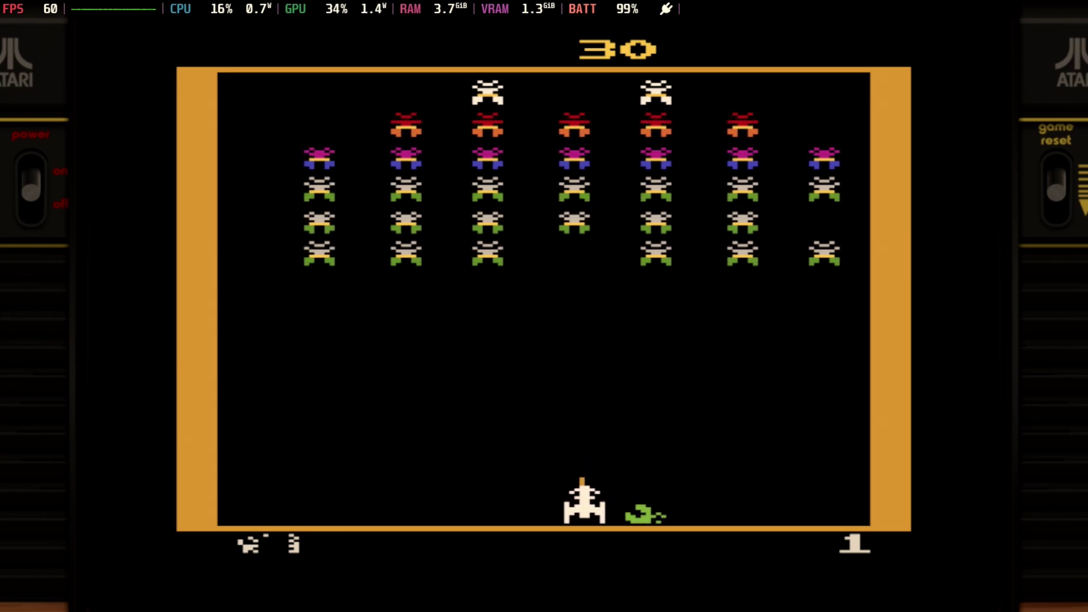
{"action": "key", "text": "Right"}
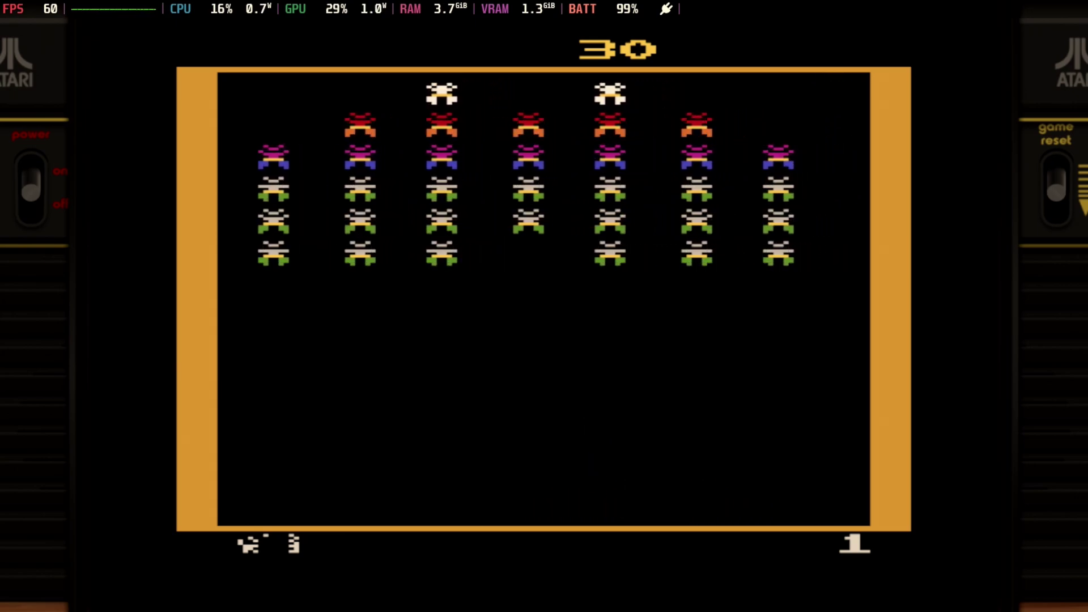
{"action": "key", "text": "Right"}
{"action": "key", "text": "Left"}
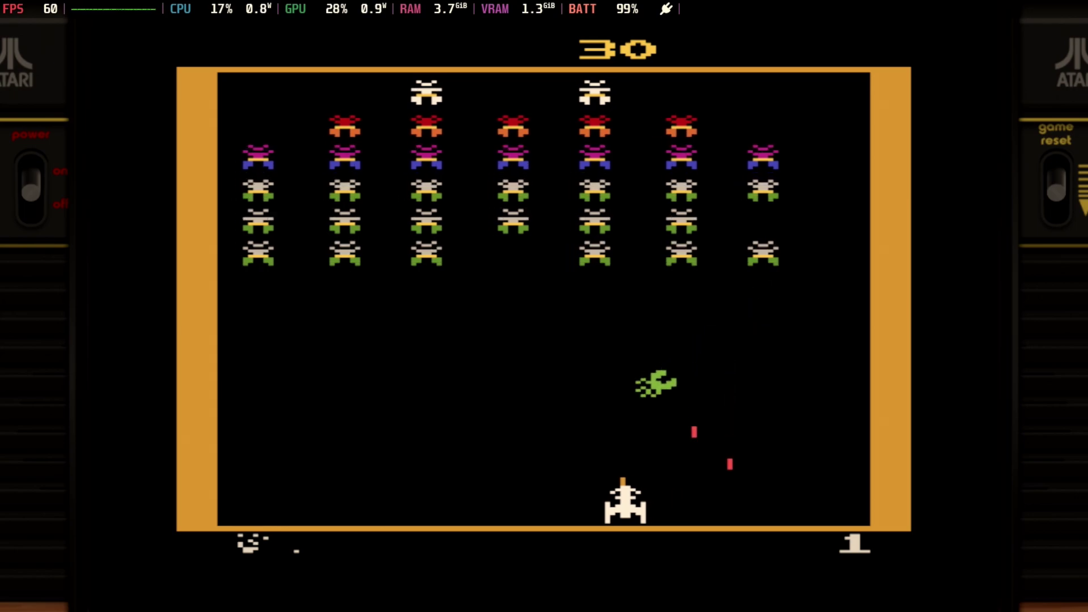
{"action": "key", "text": "Right"}
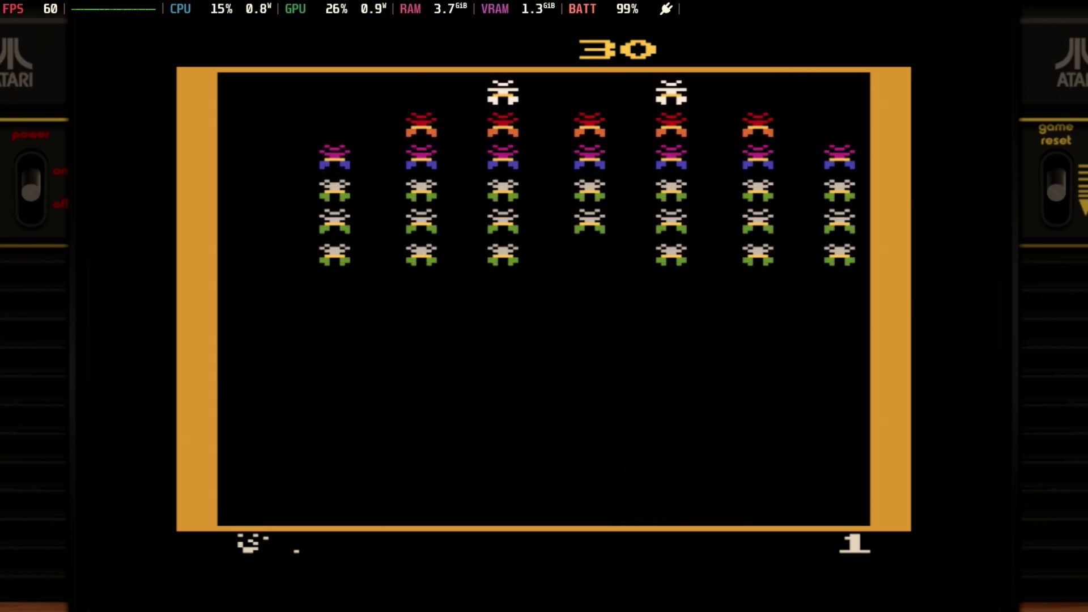
{"action": "key", "text": "Right"}
{"action": "key", "text": "Left"}
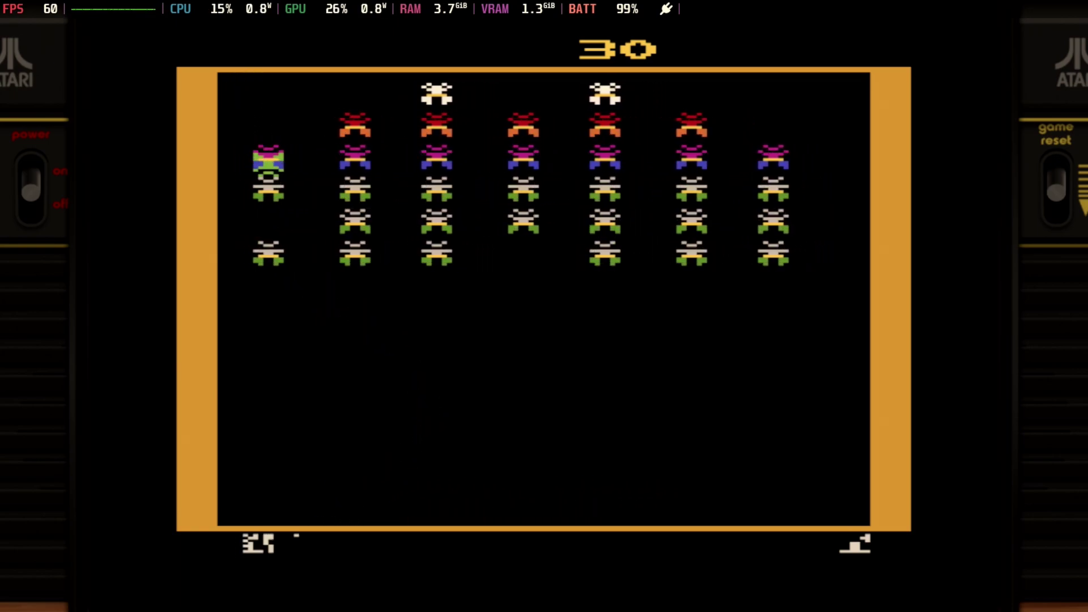
Step: Return to the cheat list and turn off cheat #5, keeping #4 on
{"action": "key", "text": "F1"}
{"action": "key", "text": "Down"}
{"action": "key", "text": "Down"}
{"action": "key", "text": "Down"}
{"action": "key", "text": "Down"}
{"action": "key", "text": "Down"}
{"action": "key", "text": "Down"}
{"action": "key", "text": "Down"}
{"action": "key", "text": "Down"}
{"action": "key", "text": "Down"}
{"action": "key", "text": "Down"}
{"action": "key", "text": "Down"}
{"action": "key", "text": "Down"}
{"action": "key", "text": "Down"}
{"action": "key", "text": "Down"}
{"action": "key", "text": "Down"}
{"action": "key", "text": "Down"}
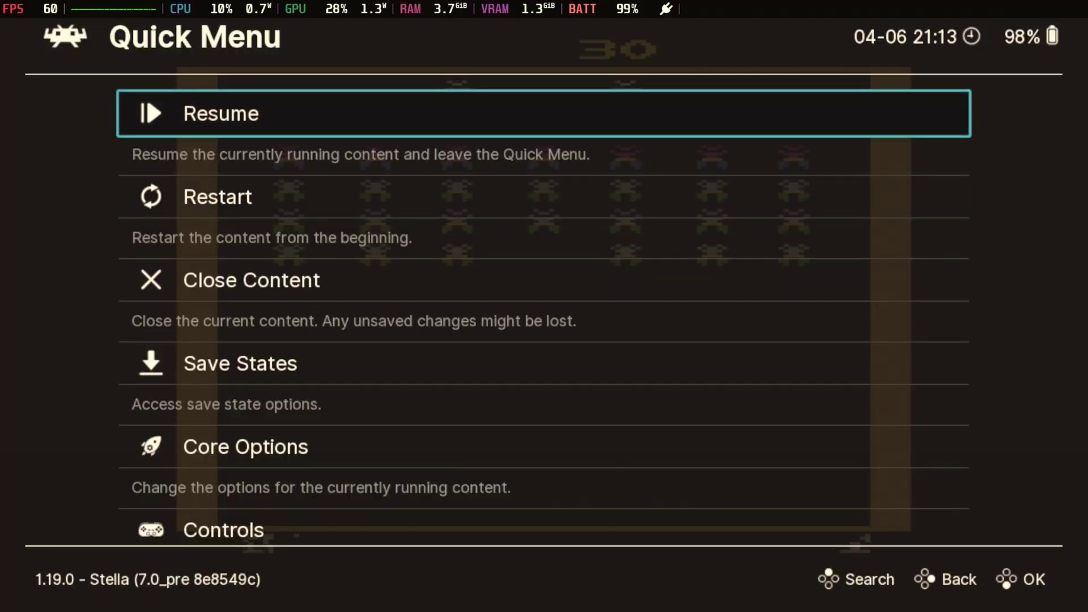
{"action": "key", "text": "Up"}
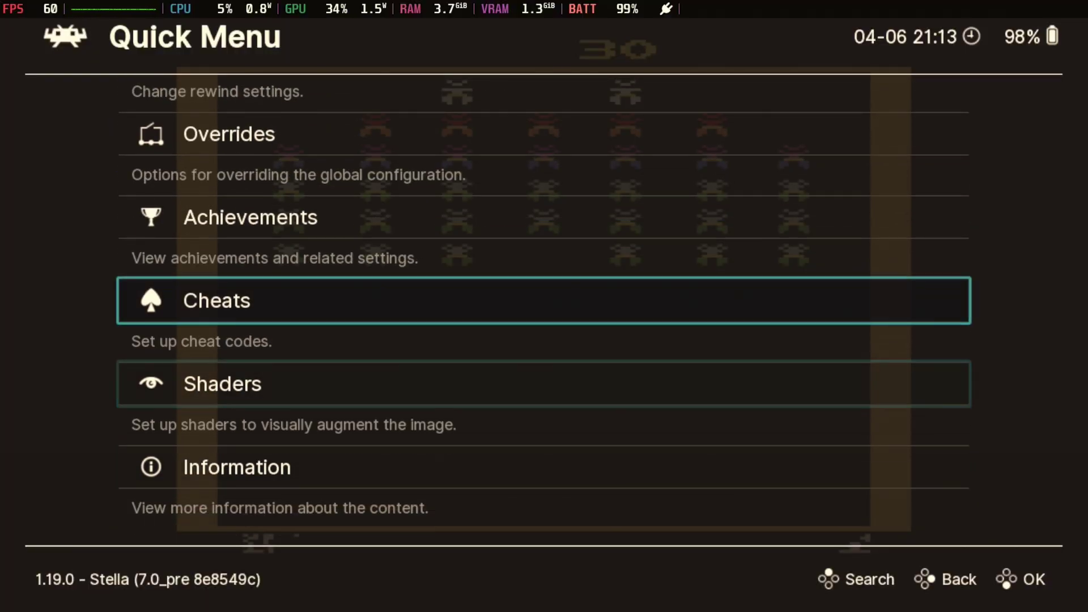
{"action": "key", "text": "Return"}
{"action": "key", "text": "Up"}
{"action": "key", "text": "Up"}
{"action": "key", "text": "Up"}
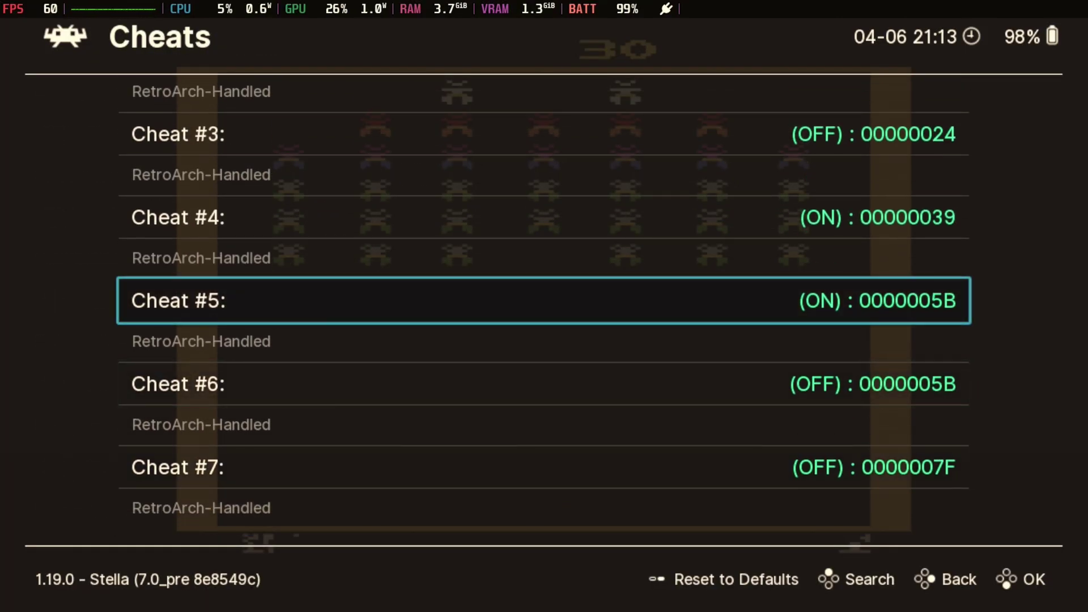
{"action": "key", "text": "Right"}
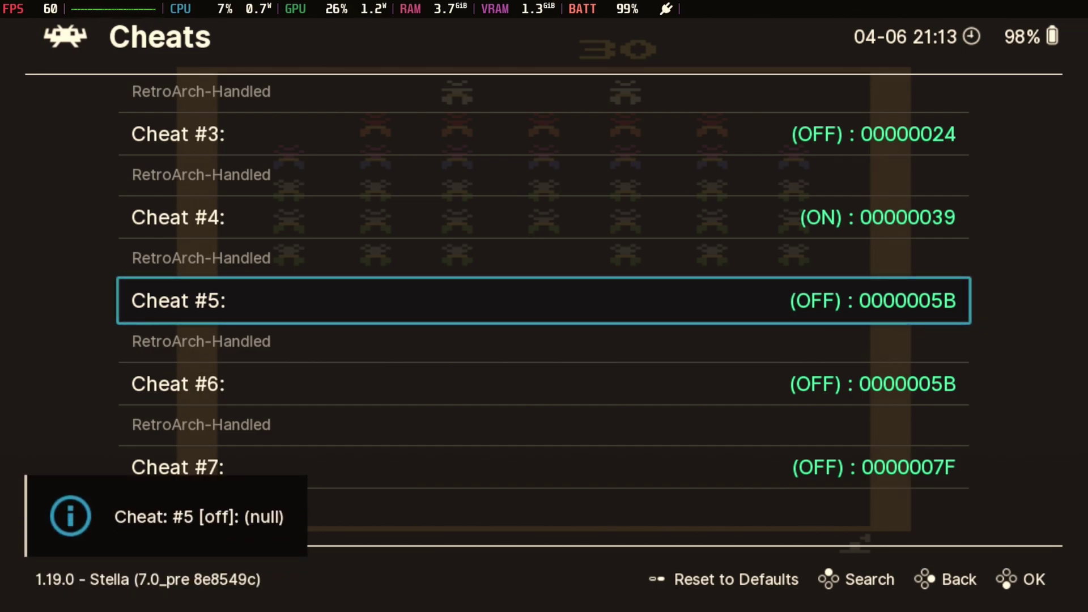
{"action": "key", "text": "Up"}
{"action": "key", "text": "Down"}
Step: Leave the cheat list and restart Galaxian with only cheat #4 on
{"action": "key", "text": "BackSpace"}
{"action": "key", "text": "BackSpace"}
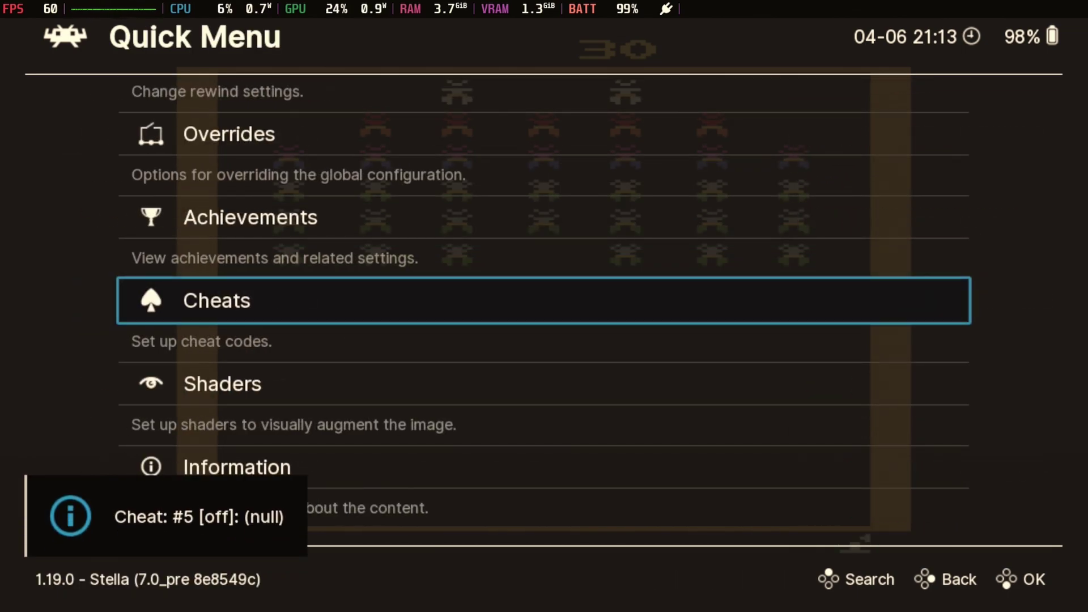
{"action": "key", "text": "Return"}
{"action": "key", "text": "Down"}
{"action": "key", "text": "Return"}
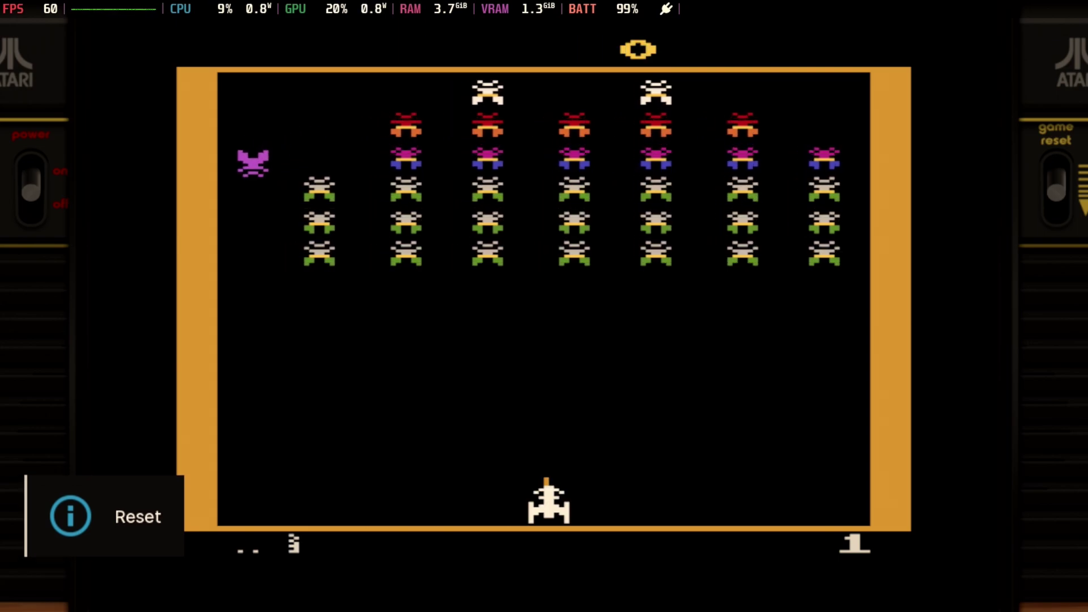
Step: Play Galaxian and lose several ships to check how cheat #4 alone affects the lives counter
{"action": "key", "text": "Left"}
{"action": "key", "text": "z"}
{"action": "key", "text": "Right"}
{"action": "key", "text": "Left"}
{"action": "key", "text": "Right"}
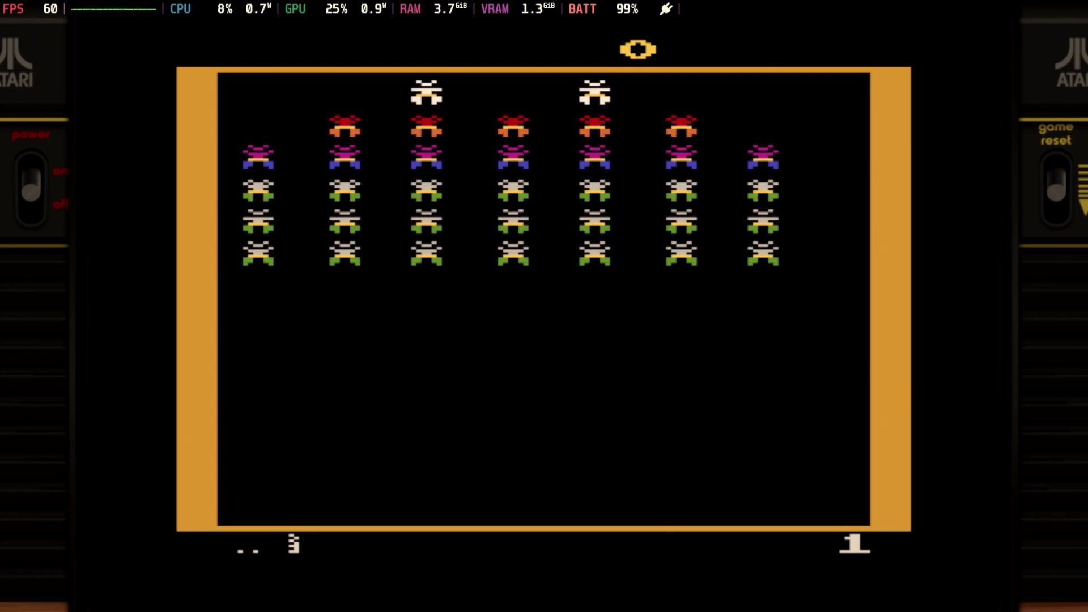
{"action": "key", "text": "Right"}
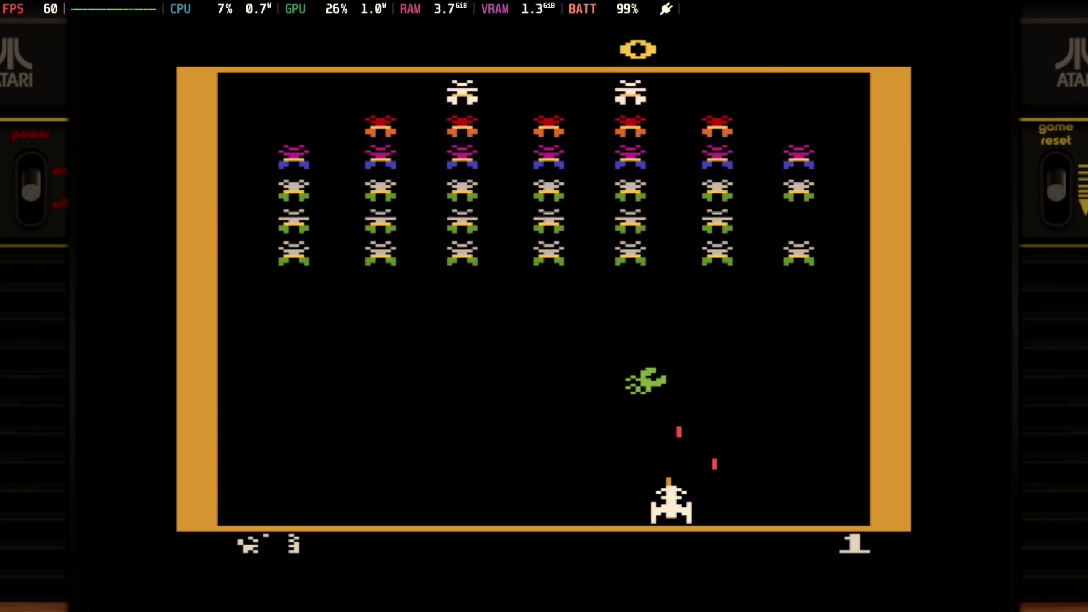
{"action": "key", "text": "Right"}
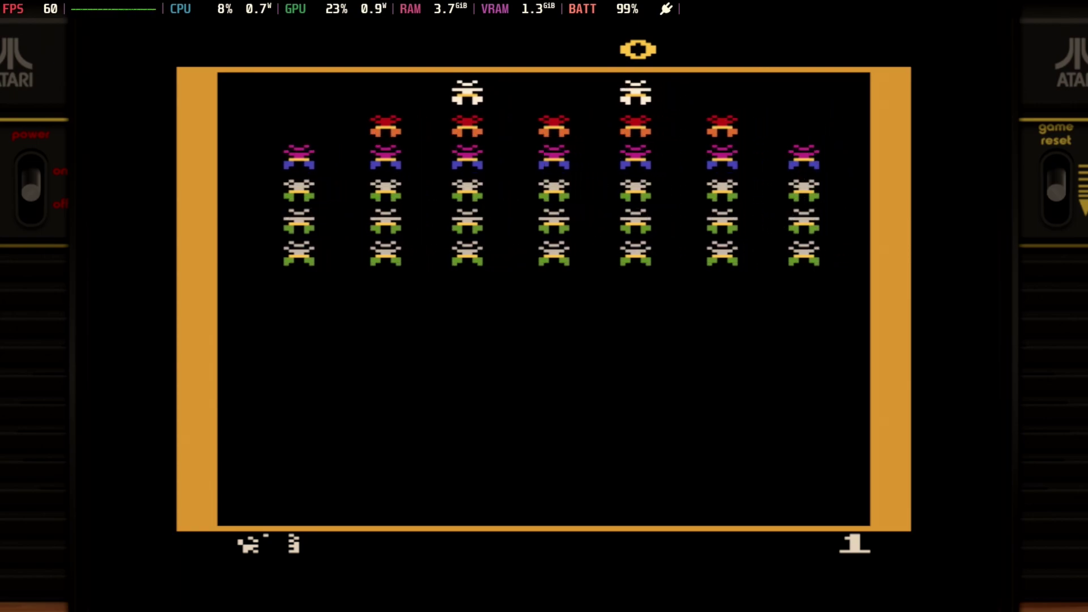
{"action": "key", "text": "Right"}
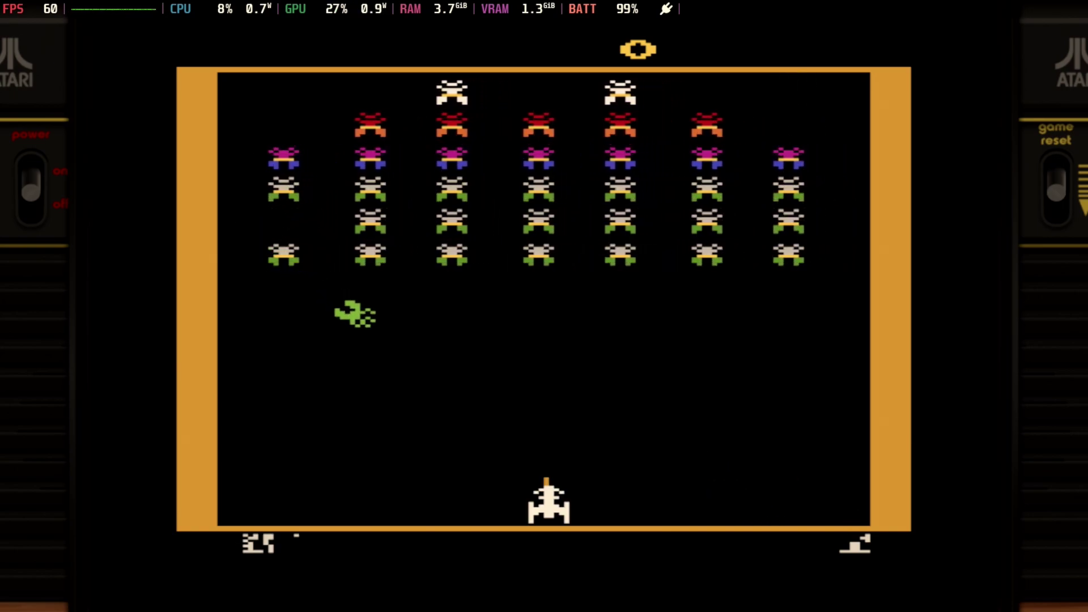
{"action": "key", "text": "Left"}
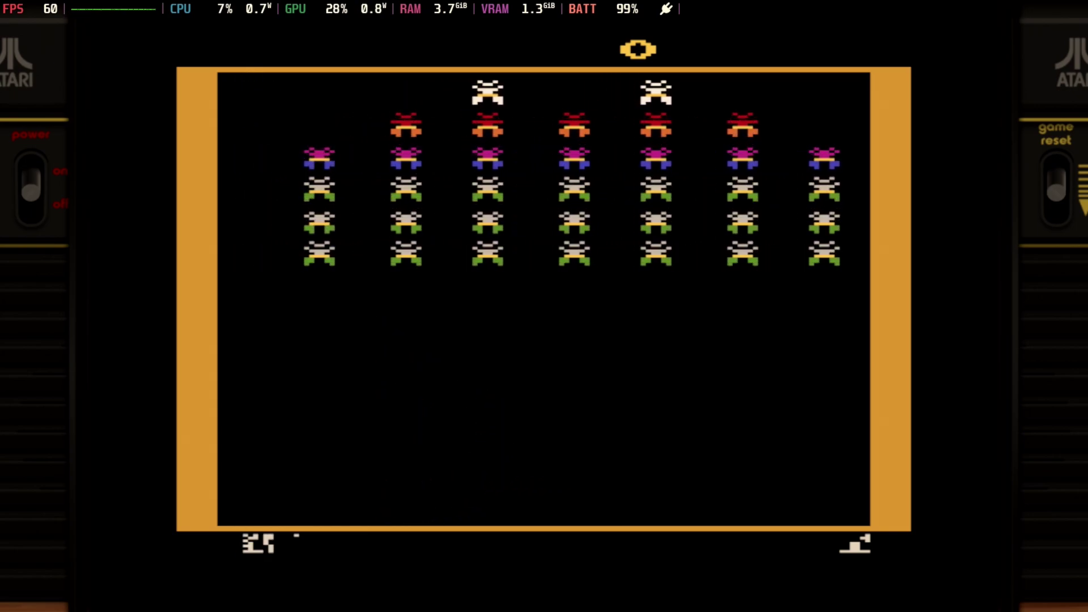
Step: Keep playing with cheat #4 on, moving the ship and shooting aliens to watch the lives counter
{"action": "key", "text": "Right"}
{"action": "key", "text": "space"}
{"action": "key", "text": "Left"}
{"action": "key", "text": "space"}
{"action": "key", "text": "space"}
{"action": "key", "text": "Left"}
{"action": "key", "text": "Right"}
{"action": "key", "text": "Left"}
{"action": "key", "text": "Right"}
{"action": "key", "text": "Left"}
{"action": "key", "text": "Right"}
{"action": "key", "text": "space"}
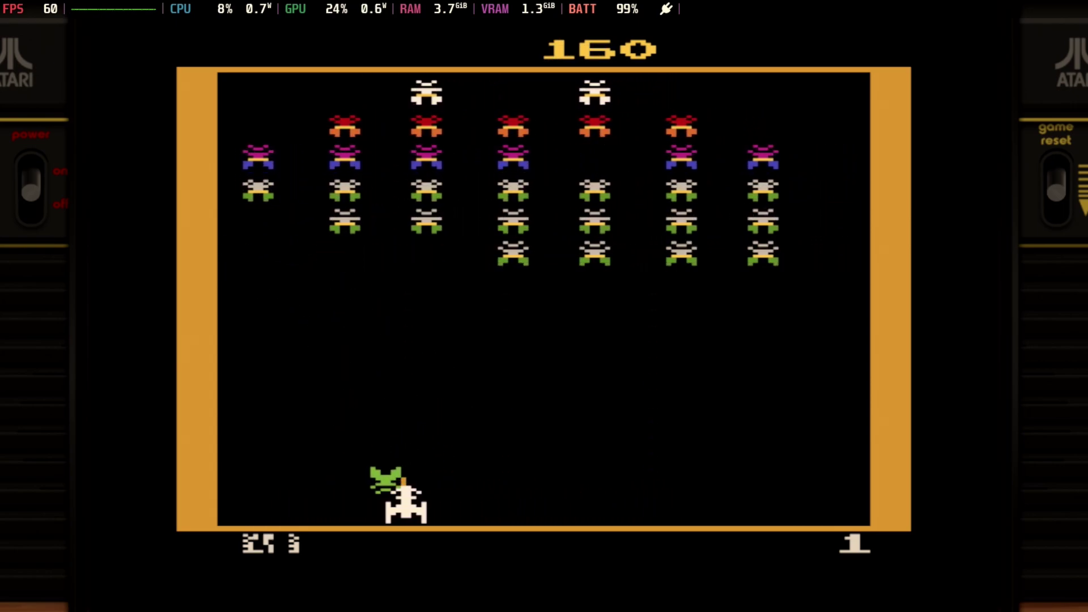
Step: Return to the cheat list, turn on cheat #5 and turn off cheat #4
{"action": "key", "text": "F1"}
{"action": "key", "text": "Down"}
{"action": "key", "text": "Down"}
{"action": "key", "text": "Up"}
{"action": "key", "text": "Up"}
{"action": "key", "text": "Up"}
{"action": "key", "text": "Up"}
{"action": "key", "text": "Up"}
{"action": "key", "text": "Return"}
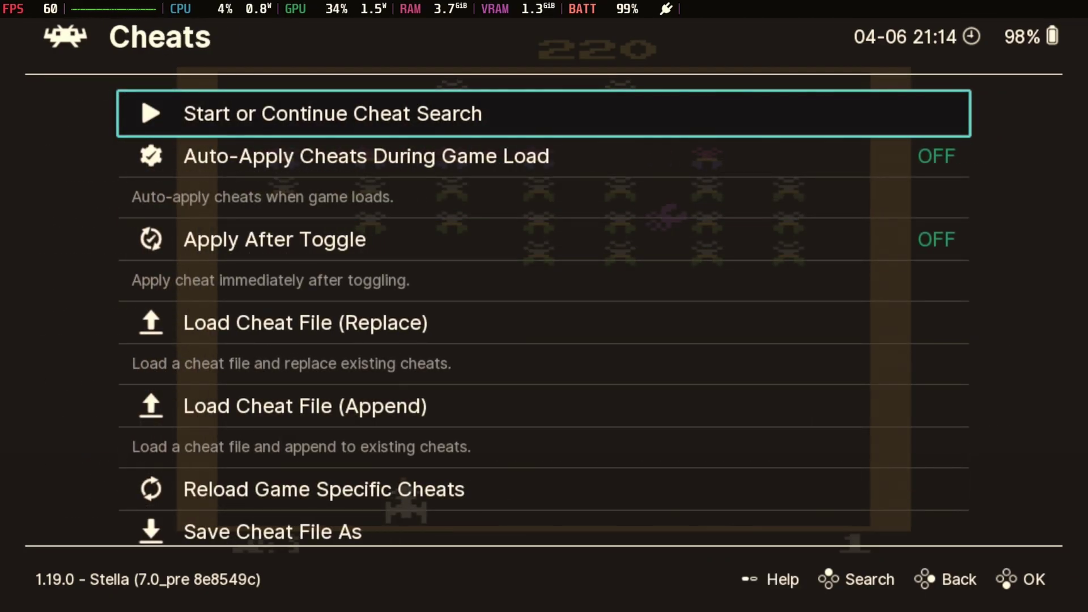
{"action": "key", "text": "Down"}
{"action": "key", "text": "Down"}
{"action": "key", "text": "Down"}
{"action": "key", "text": "Down"}
{"action": "key", "text": "Down"}
{"action": "key", "text": "Down"}
{"action": "key", "text": "Down"}
{"action": "key", "text": "Down"}
{"action": "key", "text": "Down"}
{"action": "key", "text": "Down"}
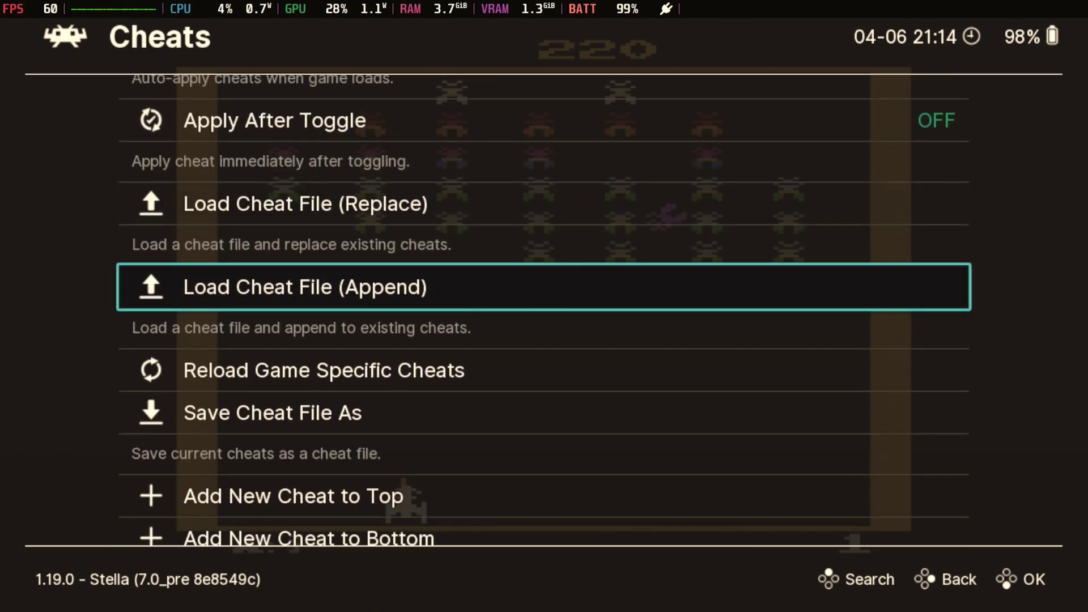
{"action": "key", "text": "Down"}
{"action": "key", "text": "Down"}
{"action": "key", "text": "Down"}
{"action": "key", "text": "Down"}
{"action": "key", "text": "Down"}
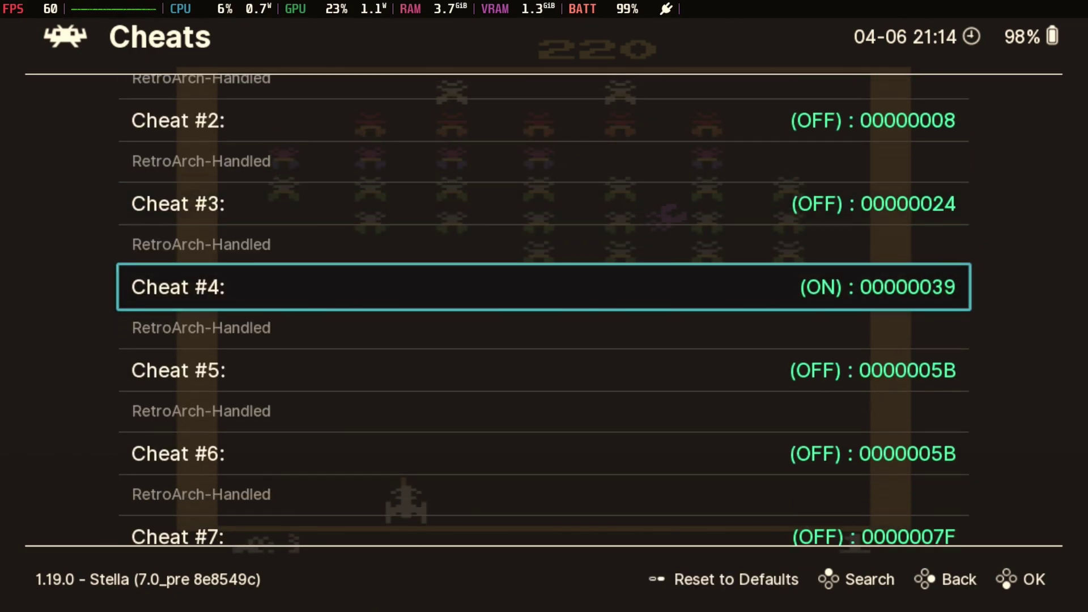
{"action": "key", "text": "Down"}
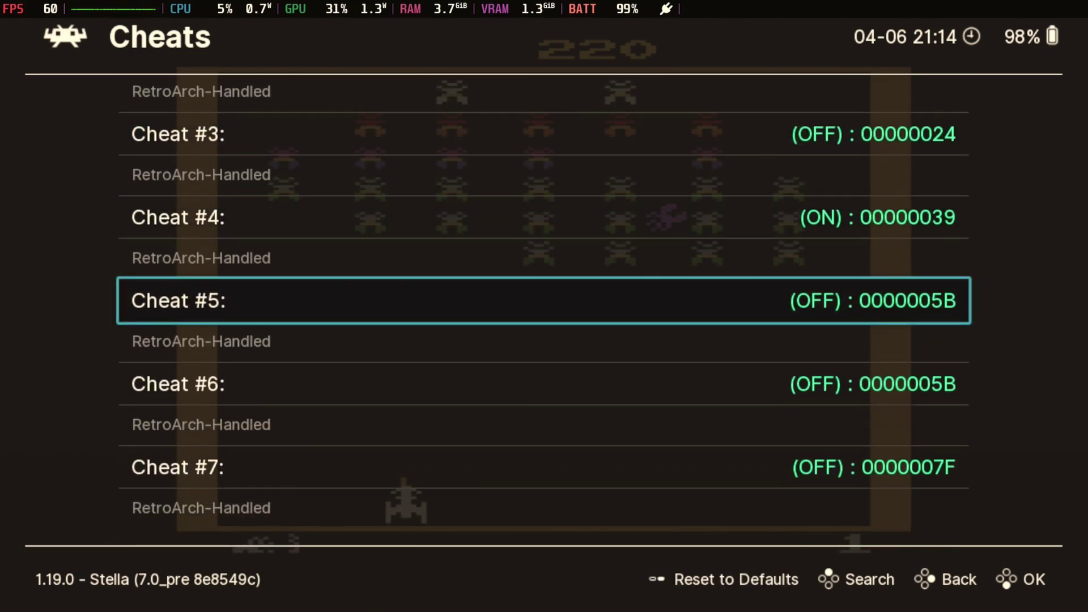
{"action": "key", "text": "Return"}
{"action": "key", "text": "Up"}
{"action": "key", "text": "Down"}
{"action": "key", "text": "BackSpace"}
{"action": "key", "text": "Right"}
{"action": "key", "text": "Up"}
{"action": "key", "text": "Left"}
Step: Restart Galaxian with only cheat #5 on and lose a ship to test its effect on the lives
{"action": "key", "text": "BackSpace"}
{"action": "key", "text": "BackSpace"}
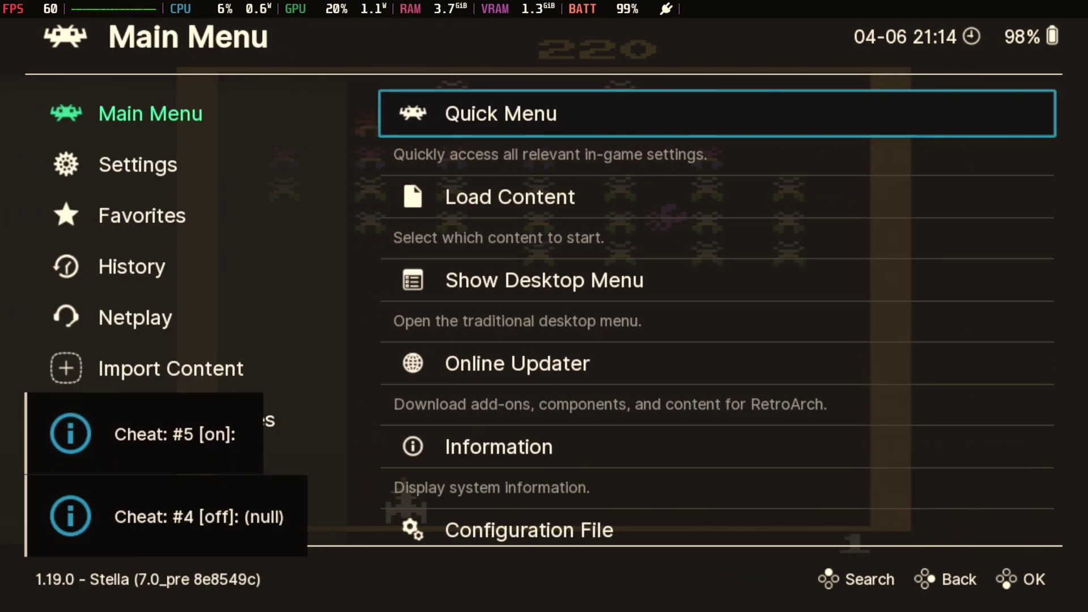
{"action": "key", "text": "Left"}
{"action": "key", "text": "Right"}
{"action": "key", "text": "Return"}
{"action": "key", "text": "Return"}
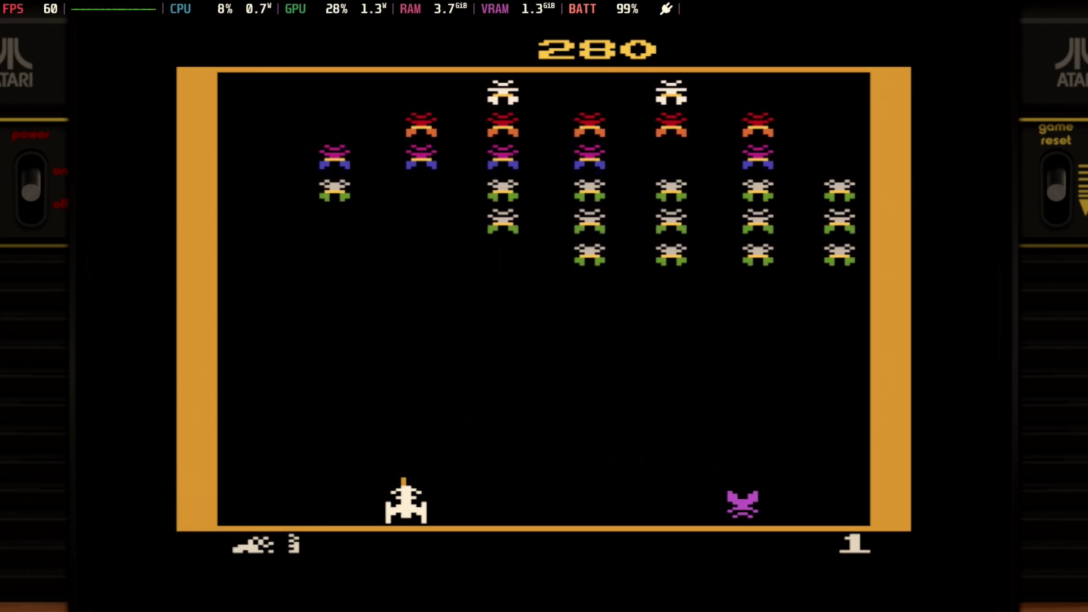
{"action": "key", "text": "F1"}
{"action": "key", "text": "Down"}
{"action": "key", "text": "Return"}
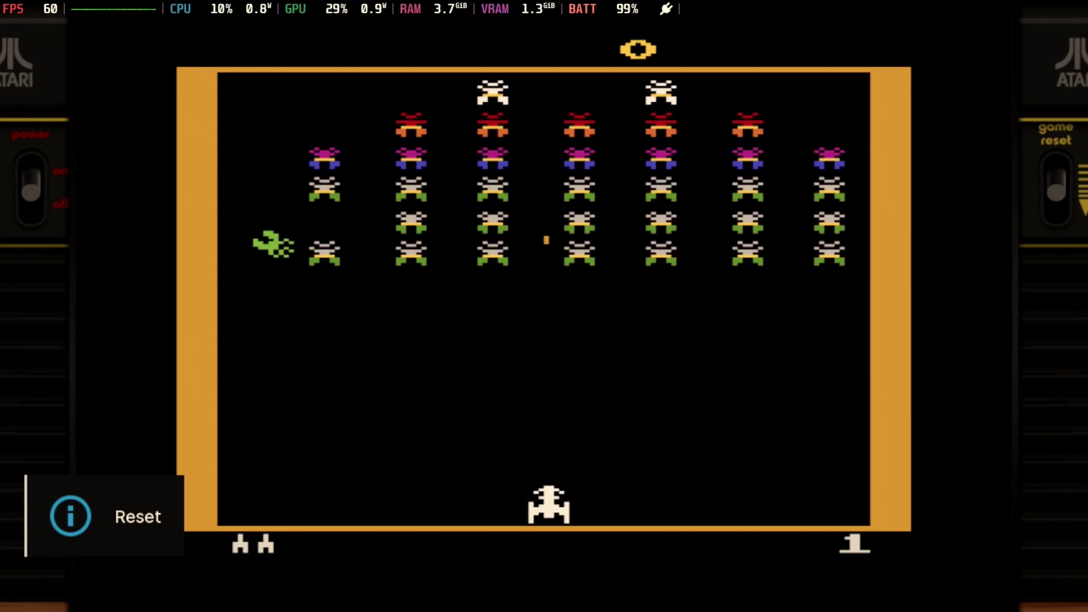
{"action": "key", "text": "Left"}
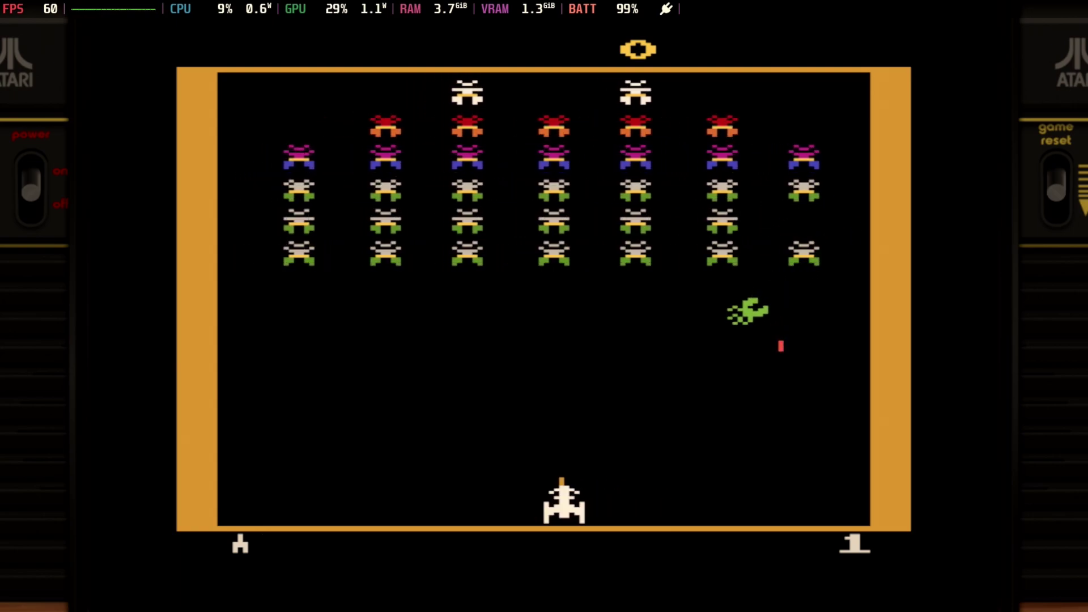
Step: Pause Galaxian and open the game's cheat settings
{"action": "key", "text": "F1"}
{"action": "key", "text": "Down"}
{"action": "key", "text": "Down"}
{"action": "key", "text": "Down"}
{"action": "key", "text": "Down"}
{"action": "key", "text": "Down"}
{"action": "key", "text": "Down"}
{"action": "key", "text": "Down"}
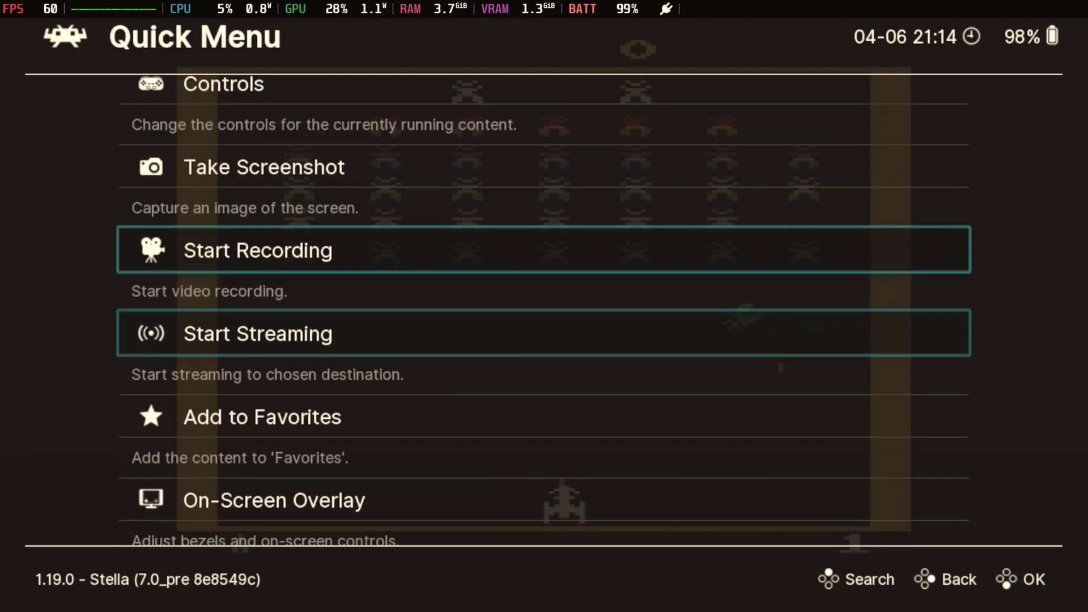
{"action": "key", "text": "Down"}
{"action": "key", "text": "Down"}
{"action": "key", "text": "Down"}
{"action": "key", "text": "Down"}
{"action": "key", "text": "Down"}
{"action": "key", "text": "Down"}
{"action": "key", "text": "Down"}
{"action": "key", "text": "Down"}
{"action": "key", "text": "Up"}
{"action": "key", "text": "Return"}
Step: Turn cheat #4 (address 00000039) on and cheat #5 off in the cheat list
{"action": "key", "text": "Down"}
{"action": "key", "text": "Down"}
{"action": "key", "text": "Down"}
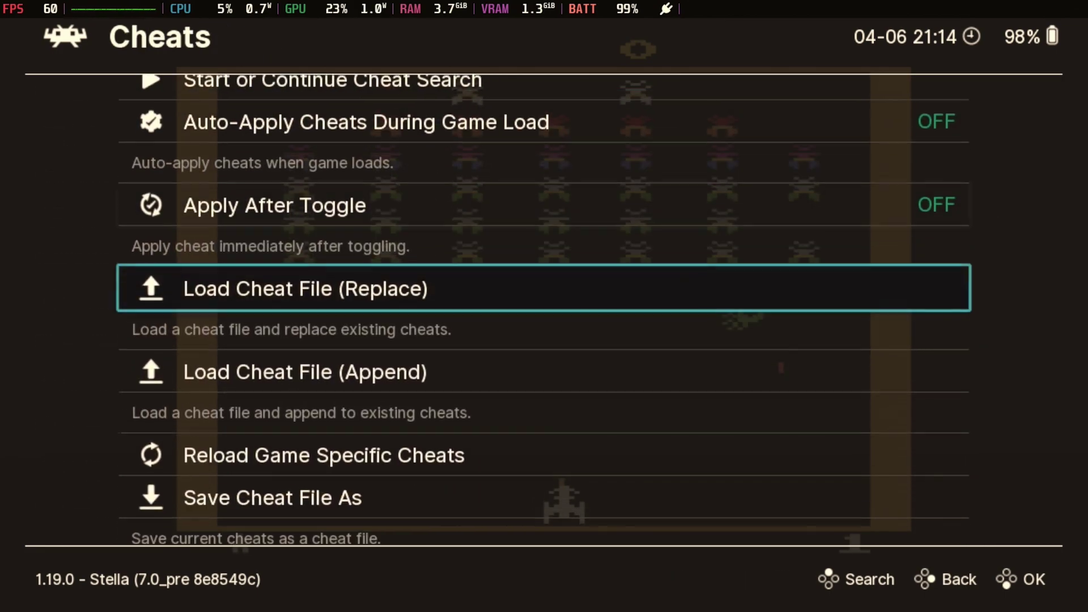
{"action": "key", "text": "Down"}
{"action": "key", "text": "Down"}
{"action": "key", "text": "Down"}
{"action": "key", "text": "Down"}
{"action": "key", "text": "Down"}
{"action": "key", "text": "Down"}
{"action": "key", "text": "Down"}
{"action": "key", "text": "Down"}
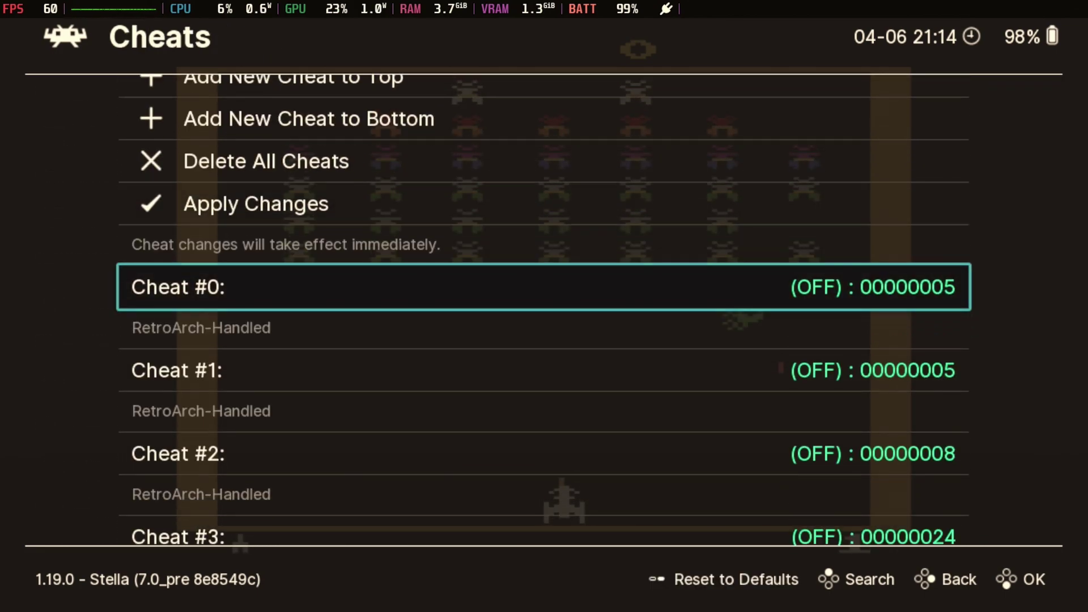
{"action": "key", "text": "Down"}
{"action": "key", "text": "Down"}
{"action": "key", "text": "Down"}
{"action": "key", "text": "Down"}
{"action": "key", "text": "Right"}
{"action": "key", "text": "Down"}
{"action": "key", "text": "Left"}
{"action": "key", "text": "Up"}
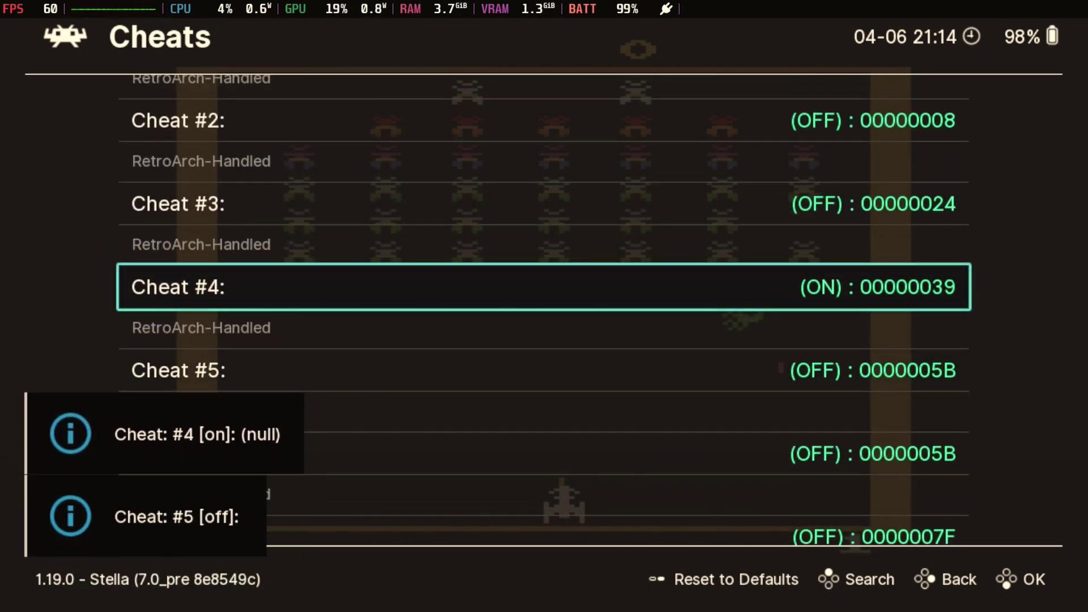
Step: Remove the three cheats listed after cheat #4, two at address 0000005B and one at 0000007F
{"action": "key", "text": "Down"}
{"action": "key", "text": "Return"}
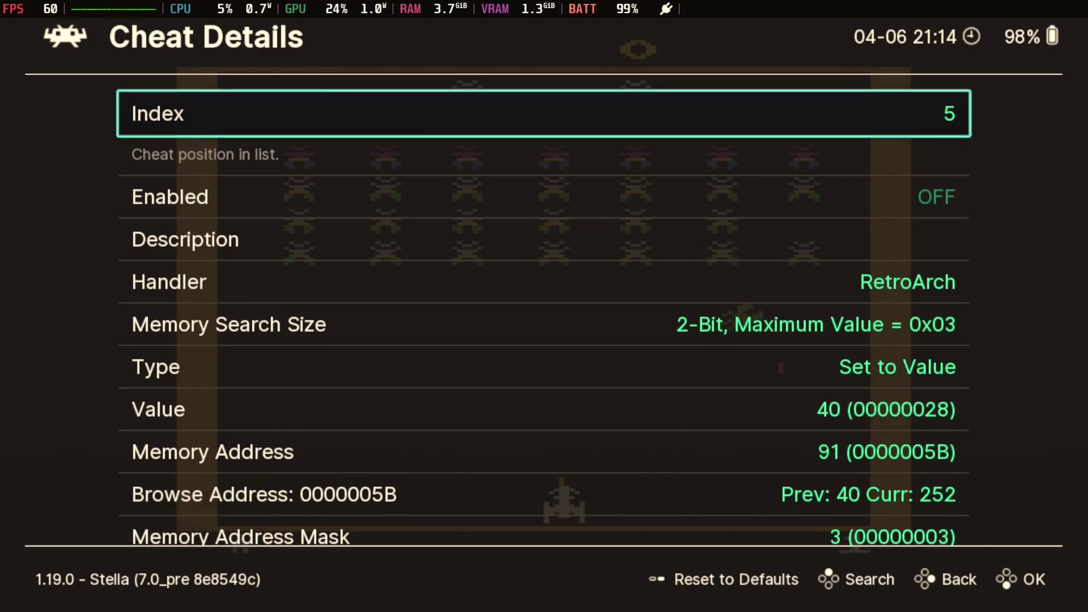
{"action": "key", "text": "Up"}
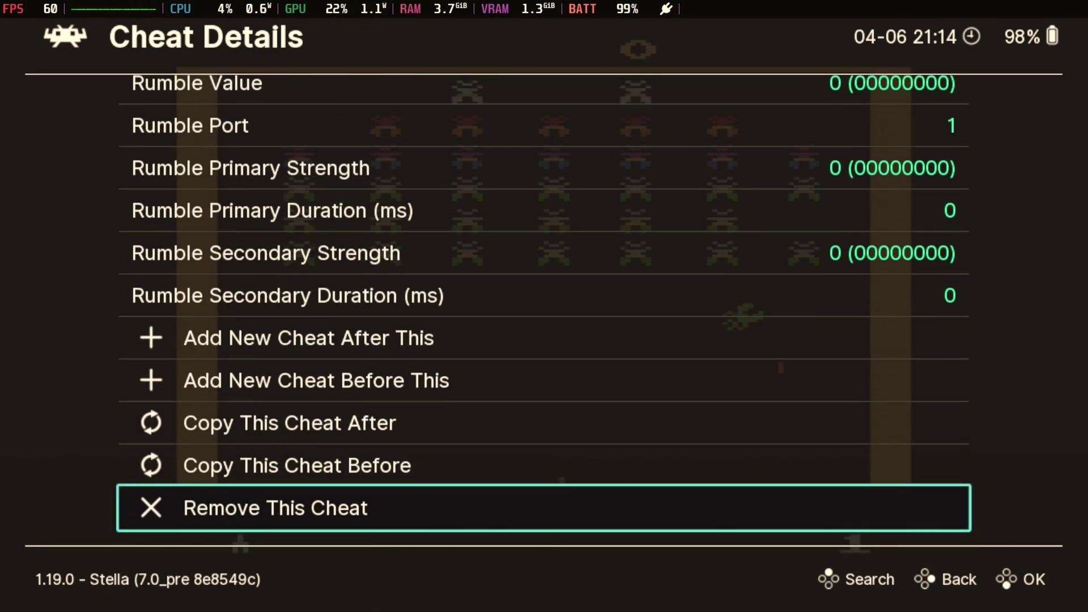
{"action": "key", "text": "Return"}
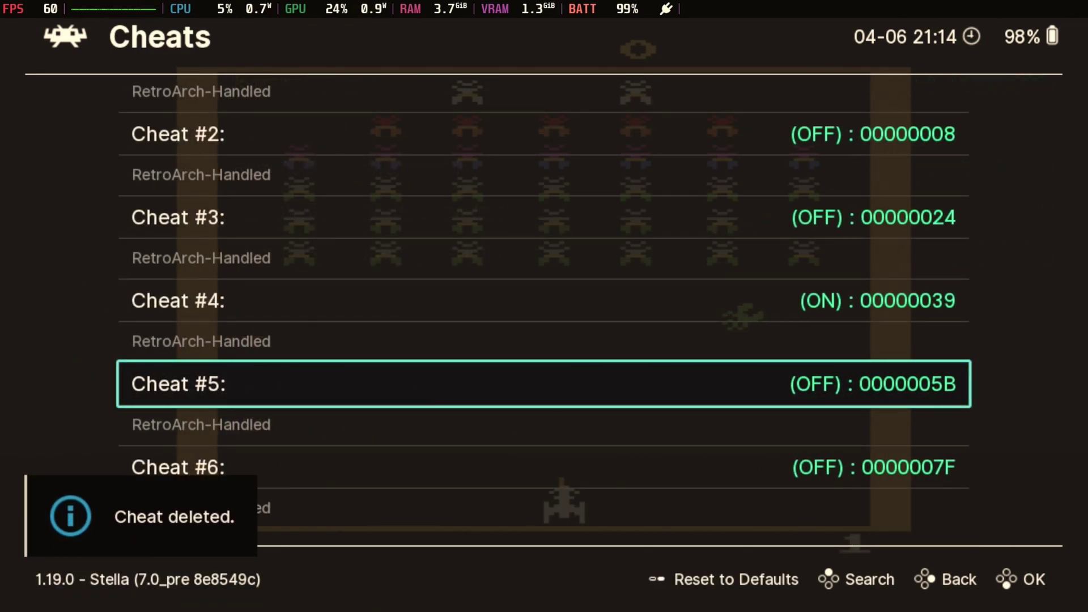
{"action": "key", "text": "Return"}
{"action": "key", "text": "Up"}
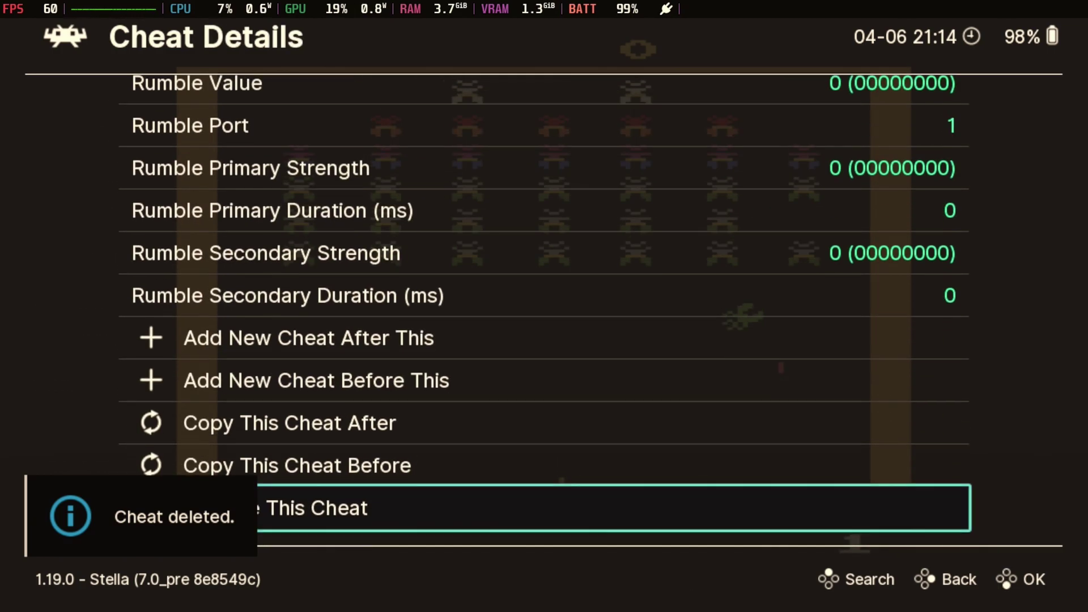
{"action": "key", "text": "Return"}
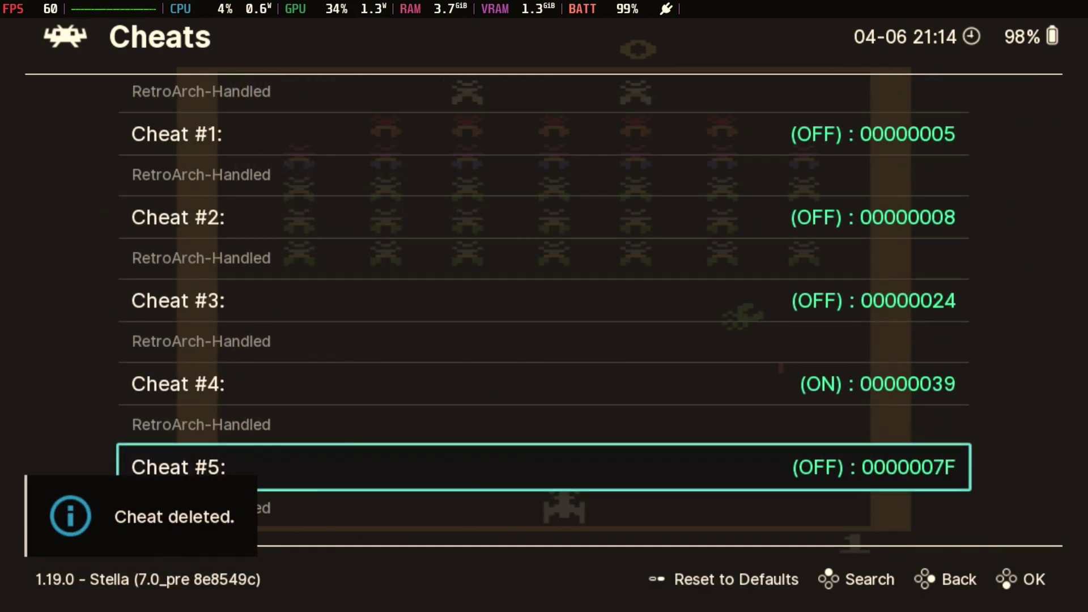
{"action": "key", "text": "Return"}
{"action": "key", "text": "Up"}
{"action": "key", "text": "Return"}
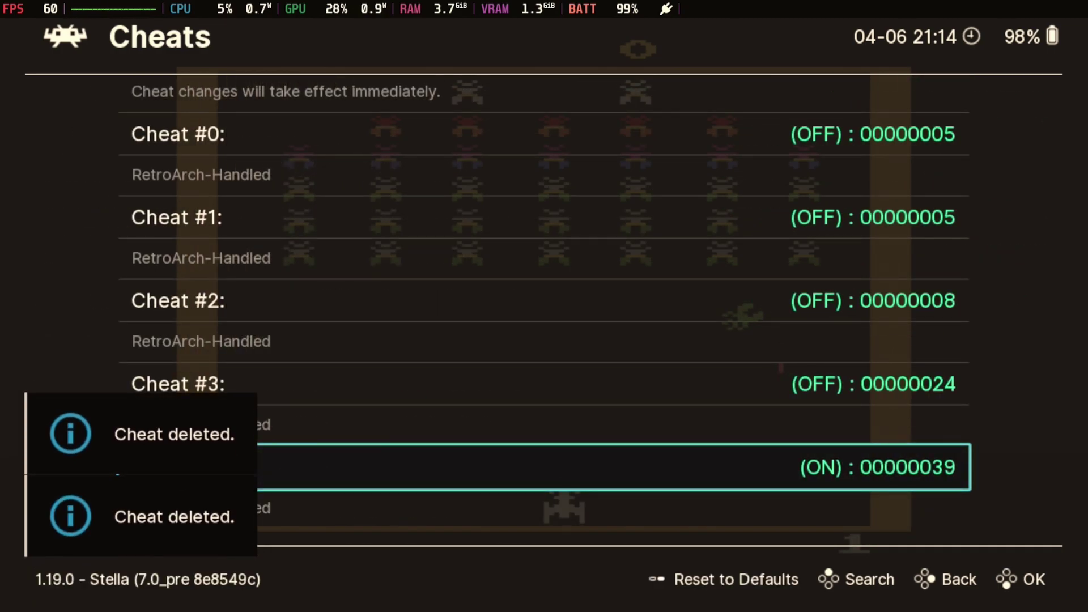
Step: Remove the four cheats listed before the enabled one, cheats #0 to #3, so only address 00000039 remains
{"action": "key", "text": "Up"}
{"action": "key", "text": "Up"}
{"action": "key", "text": "Up"}
{"action": "key", "text": "Up"}
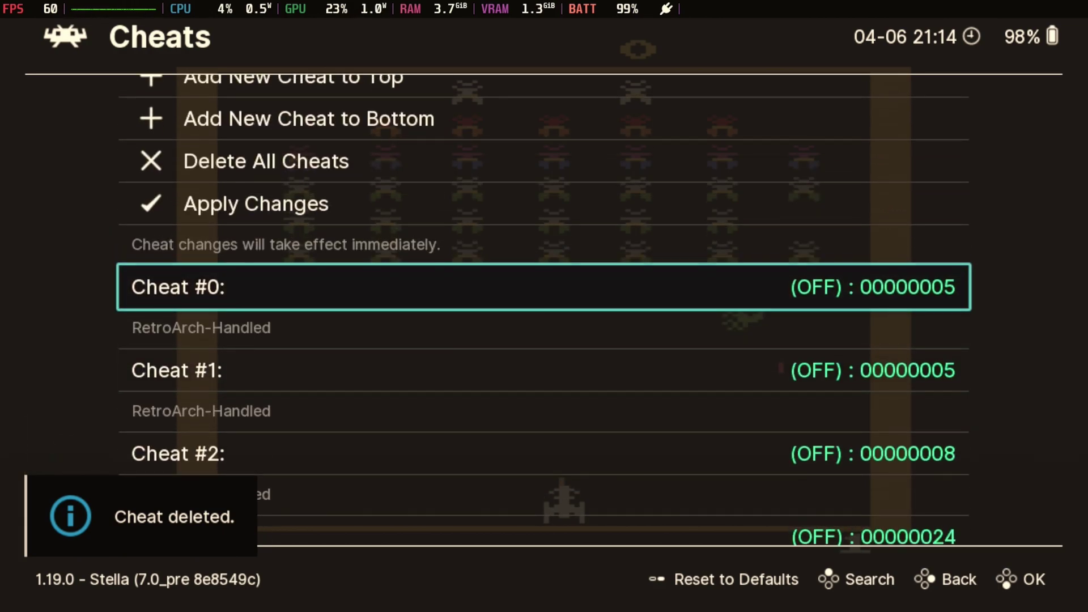
{"action": "key", "text": "Down"}
{"action": "key", "text": "Down"}
{"action": "key", "text": "Up"}
{"action": "key", "text": "Up"}
{"action": "key", "text": "Return"}
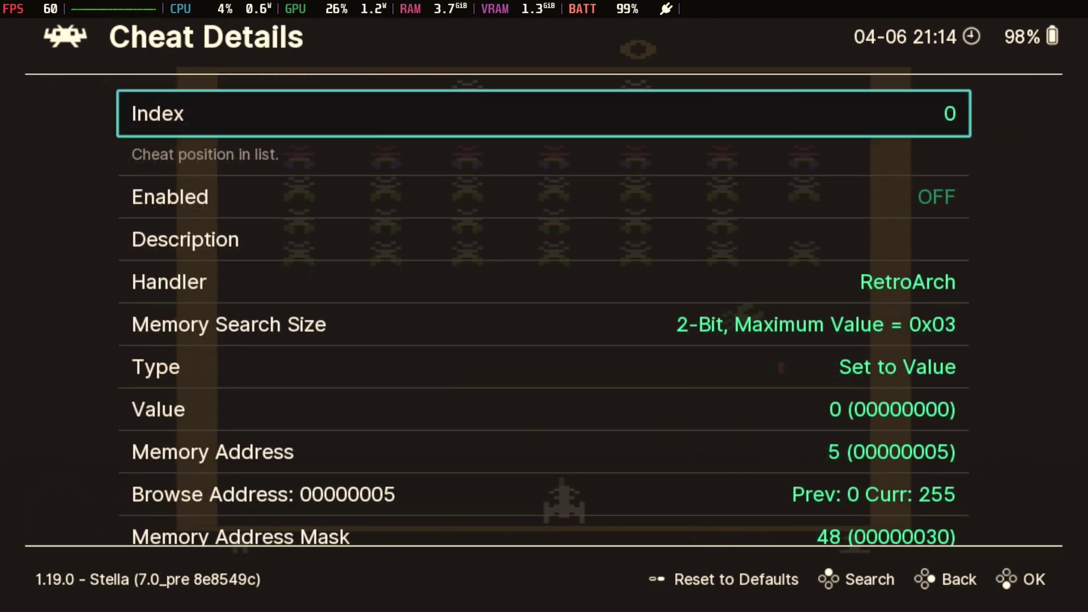
{"action": "key", "text": "Up"}
{"action": "key", "text": "Return"}
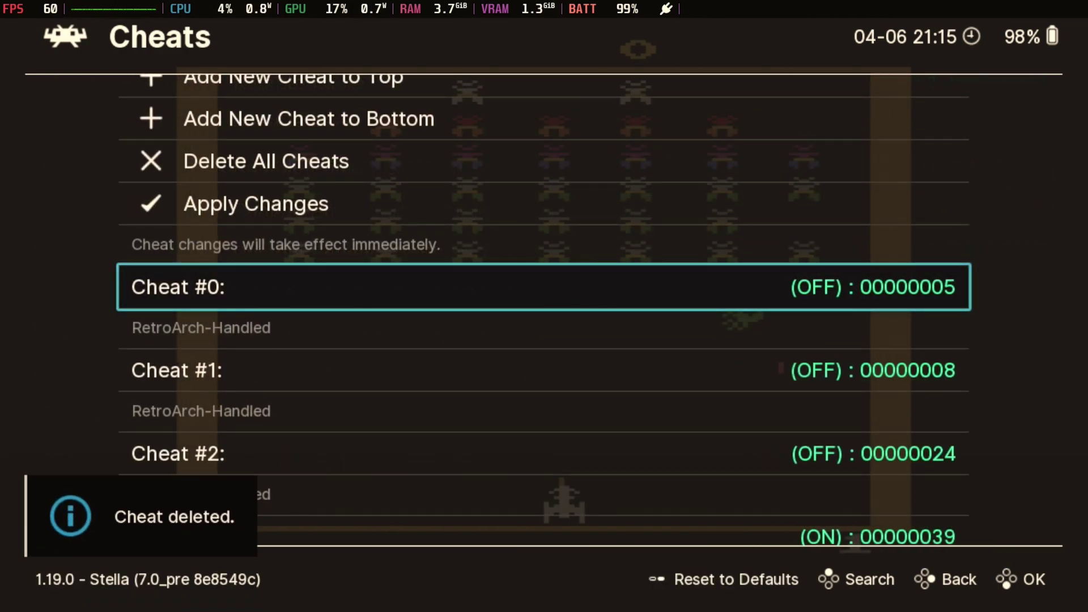
{"action": "key", "text": "Return"}
{"action": "key", "text": "Up"}
{"action": "key", "text": "Return"}
{"action": "key", "text": "Return"}
{"action": "key", "text": "Up"}
{"action": "key", "text": "Return"}
{"action": "key", "text": "Return"}
{"action": "key", "text": "Up"}
{"action": "key", "text": "Return"}
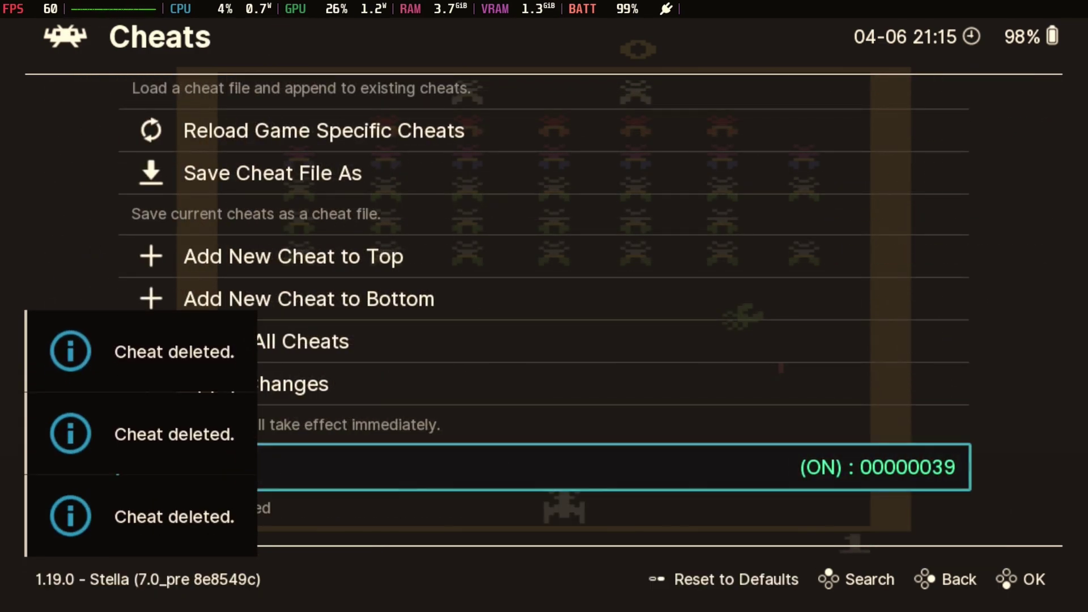
Step: Open the remaining cheat's details and set its description to "infinate lives"
{"action": "key", "text": "Return"}
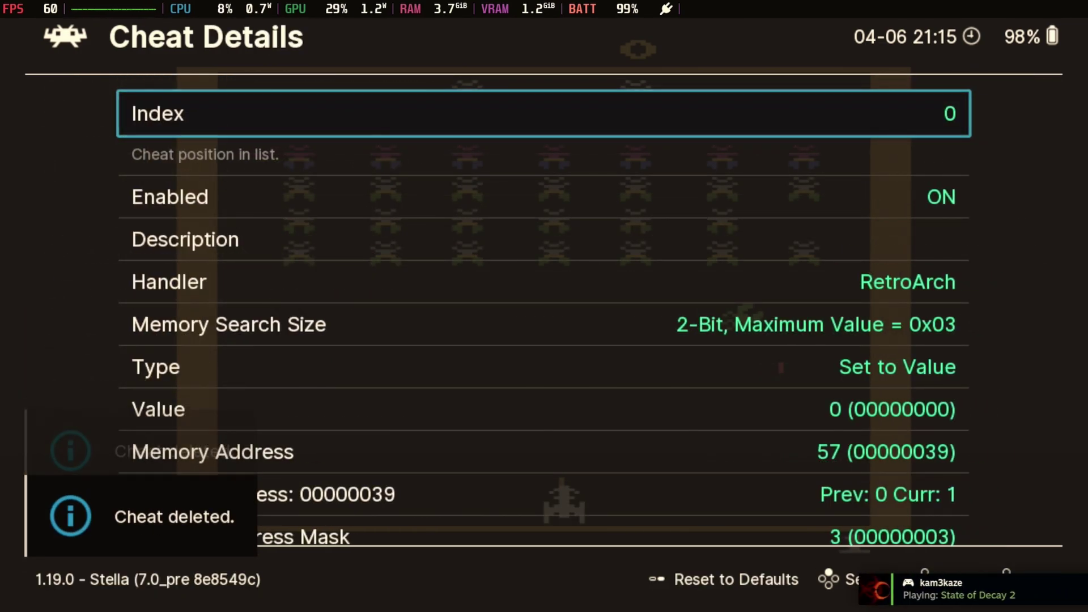
{"action": "key", "text": "Down"}
{"action": "key", "text": "Down"}
{"action": "key", "text": "Return"}
{"action": "key", "text": "Right"}
{"action": "key", "text": "Right"}
{"action": "key", "text": "Right"}
{"action": "key", "text": "Right"}
{"action": "key", "text": "Right"}
{"action": "key", "text": "Right"}
{"action": "key", "text": "Down"}
{"action": "key", "text": "Right"}
{"action": "key", "text": "Return"}
{"action": "key", "text": "Left"}
{"action": "key", "text": "Down"}
{"action": "key", "text": "Left"}
{"action": "key", "text": "Down"}
{"action": "key", "text": "Return"}
{"action": "key", "text": "Up"}
{"action": "key", "text": "Left"}
{"action": "key", "text": "Left"}
{"action": "key", "text": "Return"}
{"action": "key", "text": "Right"}
{"action": "key", "text": "Right"}
{"action": "key", "text": "Right"}
{"action": "key", "text": "Right"}
{"action": "key", "text": "Up"}
{"action": "key", "text": "Return"}
{"action": "key", "text": "Down"}
{"action": "key", "text": "Down"}
{"action": "key", "text": "Left"}
{"action": "key", "text": "Return"}
{"action": "key", "text": "Left"}
{"action": "key", "text": "Up"}
{"action": "key", "text": "Left"}
{"action": "key", "text": "Left"}
{"action": "key", "text": "Left"}
{"action": "key", "text": "Left"}
{"action": "key", "text": "Return"}
{"action": "key", "text": "Right"}
{"action": "key", "text": "Right"}
{"action": "key", "text": "Right"}
{"action": "key", "text": "Right"}
{"action": "key", "text": "Up"}
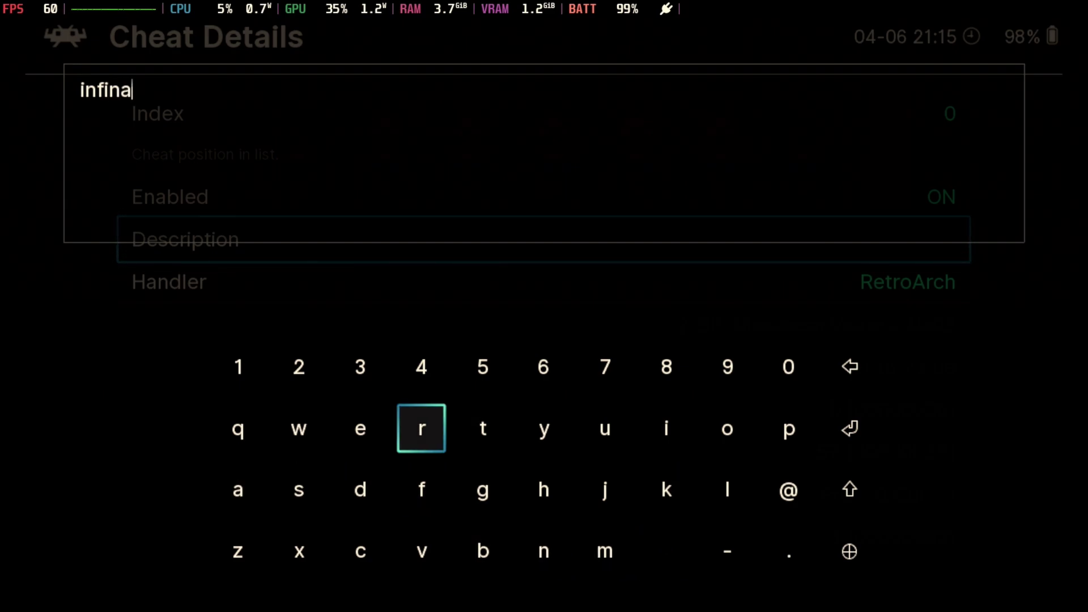
{"action": "key", "text": "Right"}
{"action": "key", "text": "Return"}
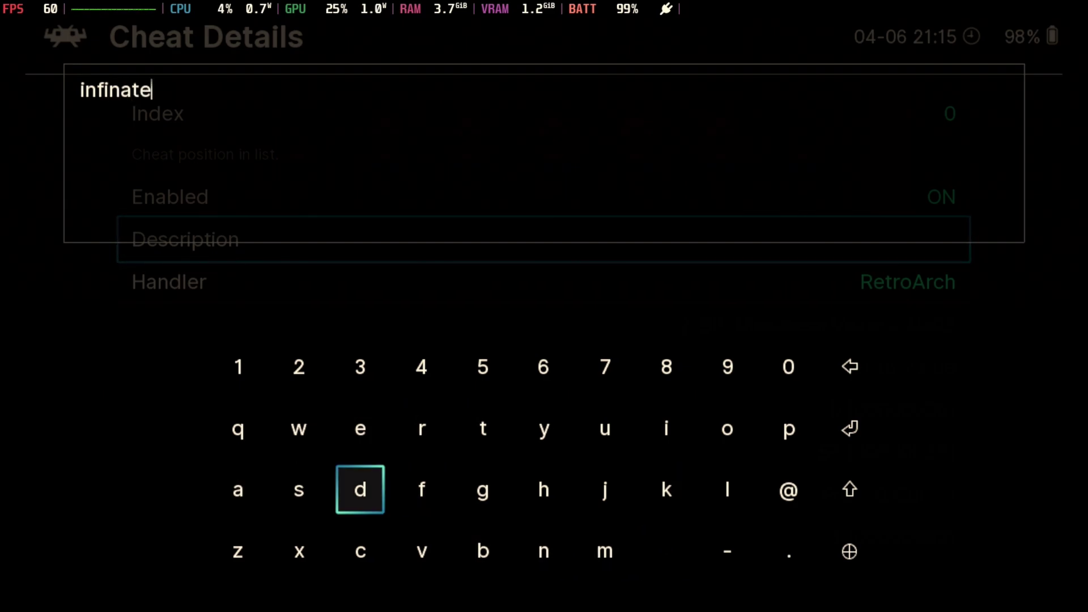
{"action": "key", "text": "Right"}
{"action": "key", "text": "Right"}
{"action": "key", "text": "Right"}
{"action": "key", "text": "Right"}
{"action": "key", "text": "Right"}
{"action": "key", "text": "Down"}
{"action": "key", "text": "Return"}
{"action": "key", "text": "Up"}
{"action": "key", "text": "Right"}
{"action": "key", "text": "Return"}
{"action": "key", "text": "Up"}
{"action": "key", "text": "Left"}
{"action": "key", "text": "Left"}
{"action": "key", "text": "Left"}
{"action": "key", "text": "Left"}
{"action": "key", "text": "Down"}
{"action": "key", "text": "Down"}
{"action": "key", "text": "Return"}
{"action": "key", "text": "Up"}
{"action": "key", "text": "Up"}
{"action": "key", "text": "Left"}
{"action": "key", "text": "Return"}
{"action": "key", "text": "Down"}
{"action": "key", "text": "Left"}
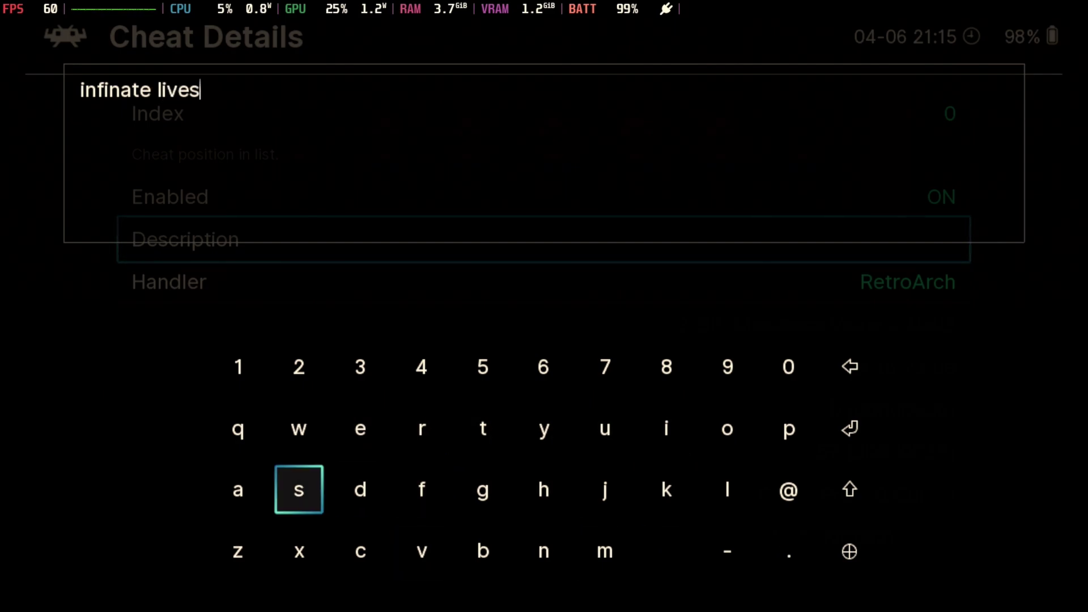
{"action": "key", "text": "Right"}
{"action": "key", "text": "Right"}
{"action": "key", "text": "Right"}
{"action": "key", "text": "Right"}
{"action": "key", "text": "Right"}
{"action": "key", "text": "Right"}
{"action": "key", "text": "Right"}
{"action": "key", "text": "Right"}
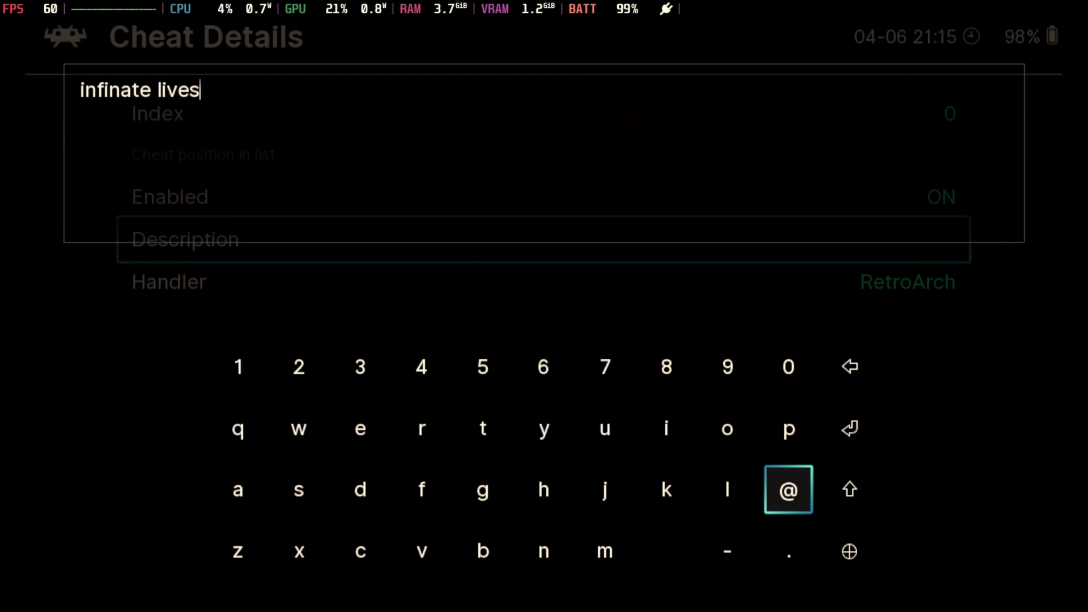
{"action": "key", "text": "Right"}
{"action": "key", "text": "Up"}
{"action": "key", "text": "Return"}
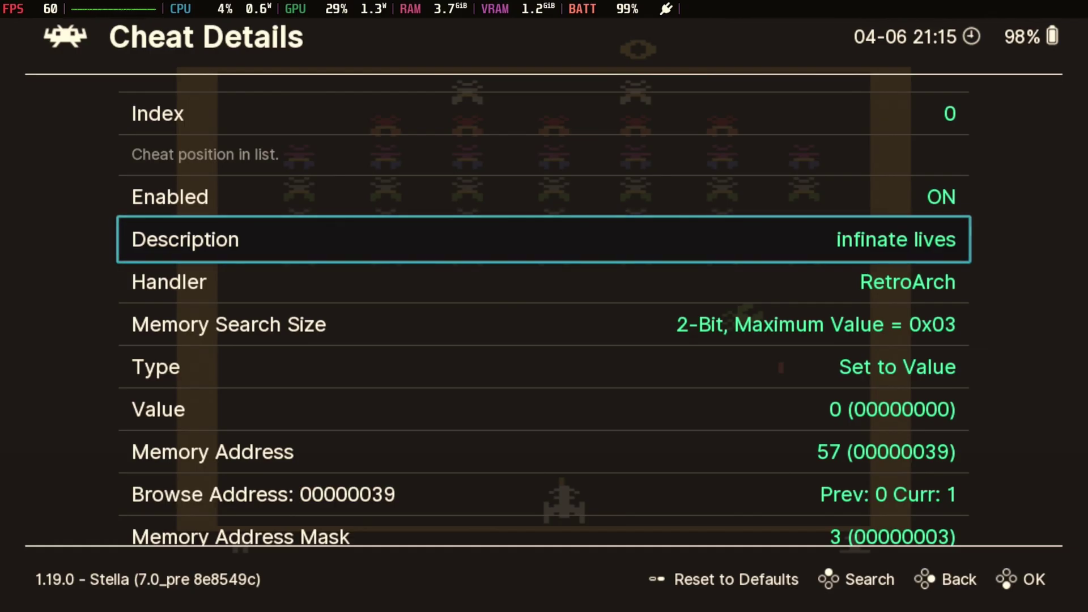
Step: Return from the cheat details to the cheats list and review its options up to auto-applying cheats during game load
{"action": "key", "text": "BackSpace"}
{"action": "key", "text": "Up"}
{"action": "key", "text": "Up"}
{"action": "key", "text": "Up"}
{"action": "key", "text": "Up"}
{"action": "key", "text": "Up"}
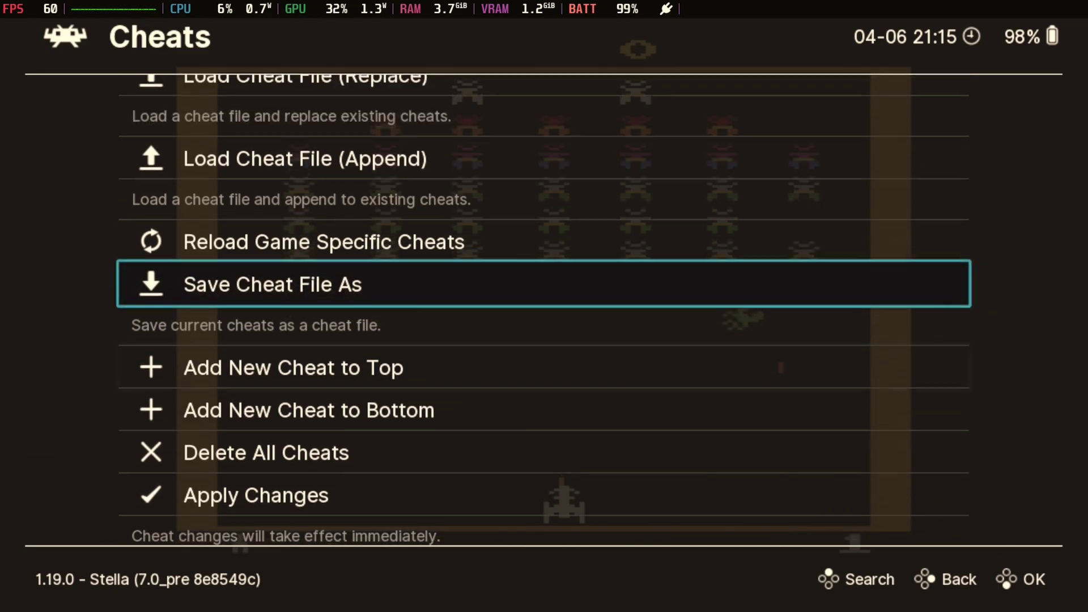
{"action": "key", "text": "Up"}
{"action": "key", "text": "Up"}
{"action": "key", "text": "Up"}
{"action": "key", "text": "Up"}
{"action": "key", "text": "Up"}
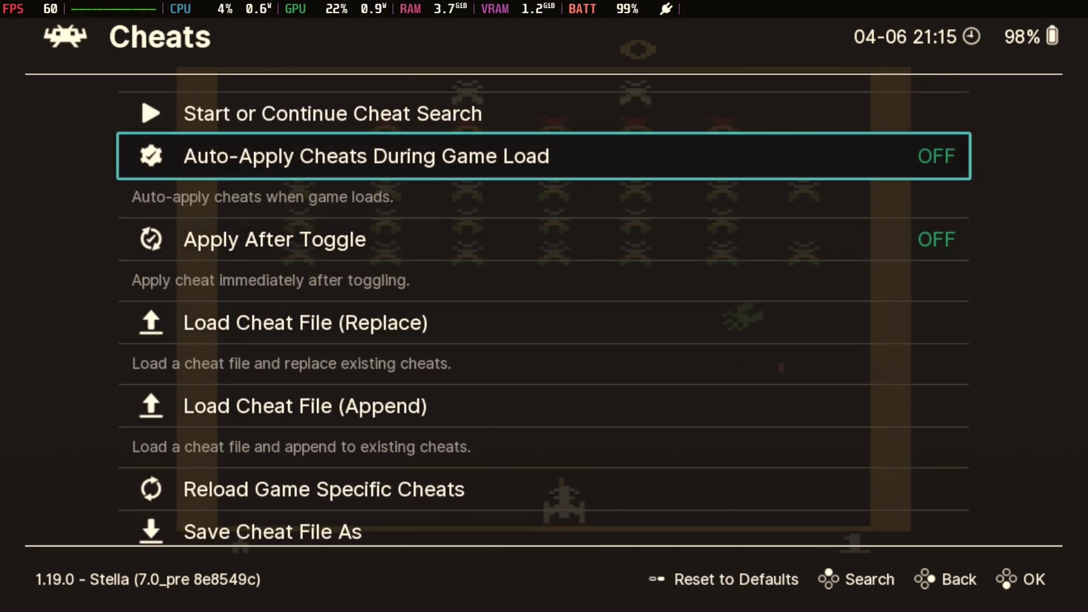
{"action": "key", "text": "Down"}
{"action": "key", "text": "Down"}
{"action": "key", "text": "Down"}
{"action": "key", "text": "Down"}
{"action": "key", "text": "Down"}
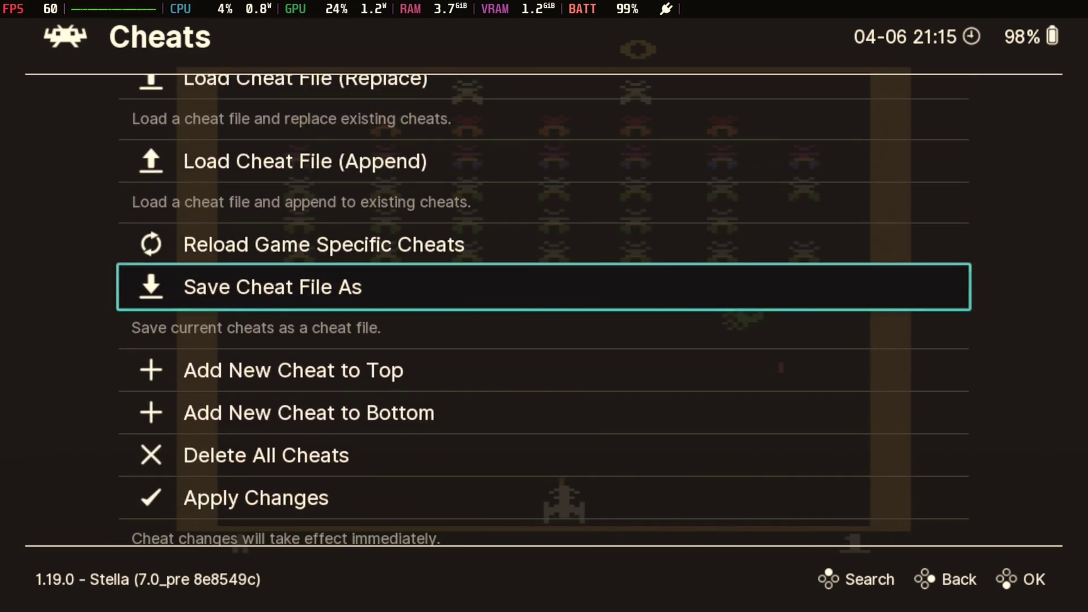
{"action": "key", "text": "Return"}
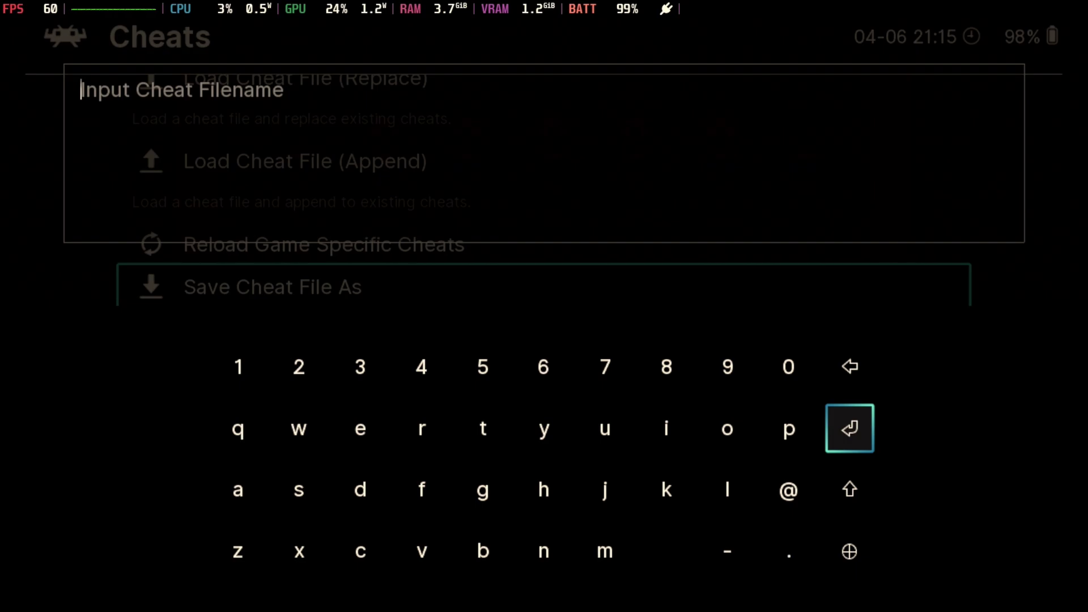
{"action": "key", "text": "Escape"}
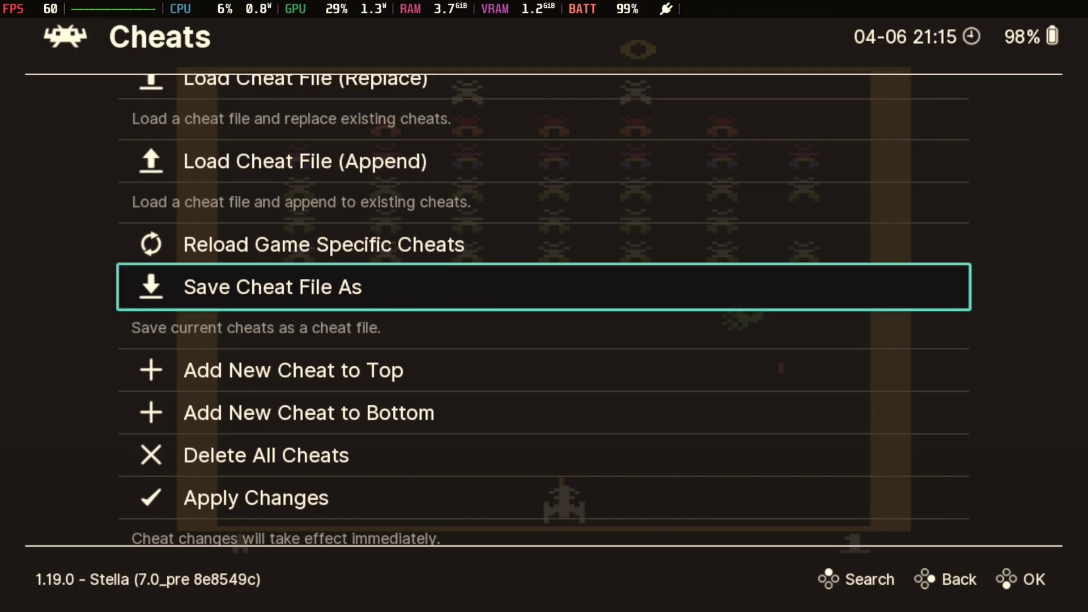
Step: Check the "infinate lives" entry, leave the cheats list and close Galaxian to get back to the Atari 2600 game list
{"action": "key", "text": "Down"}
{"action": "key", "text": "Down"}
{"action": "key", "text": "Down"}
{"action": "key", "text": "Down"}
{"action": "key", "text": "Down"}
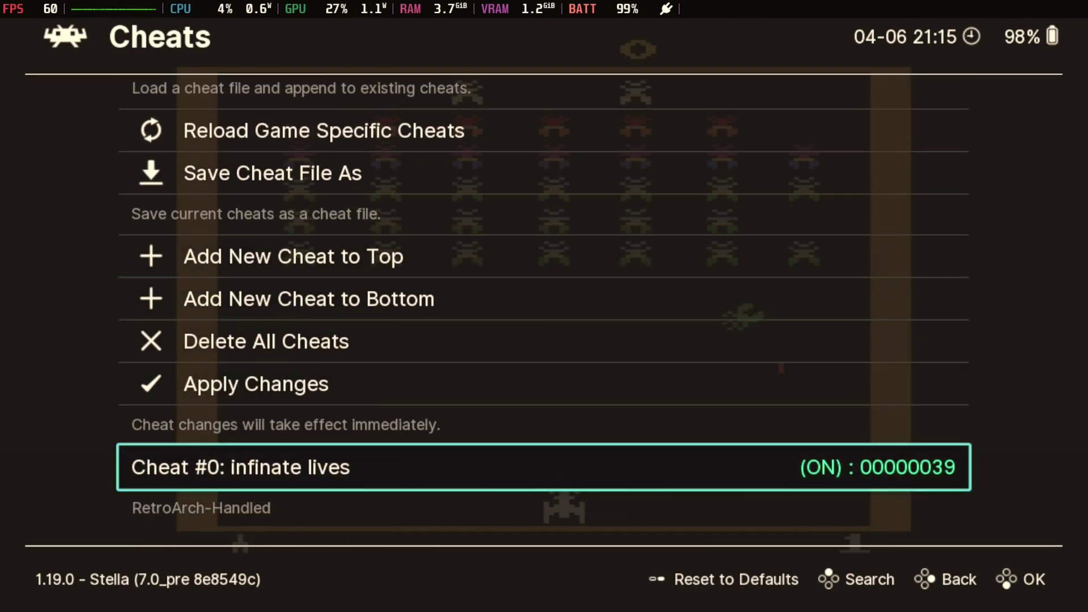
{"action": "key", "text": "BackSpace"}
{"action": "key", "text": "BackSpace"}
{"action": "key", "text": "BackSpace"}
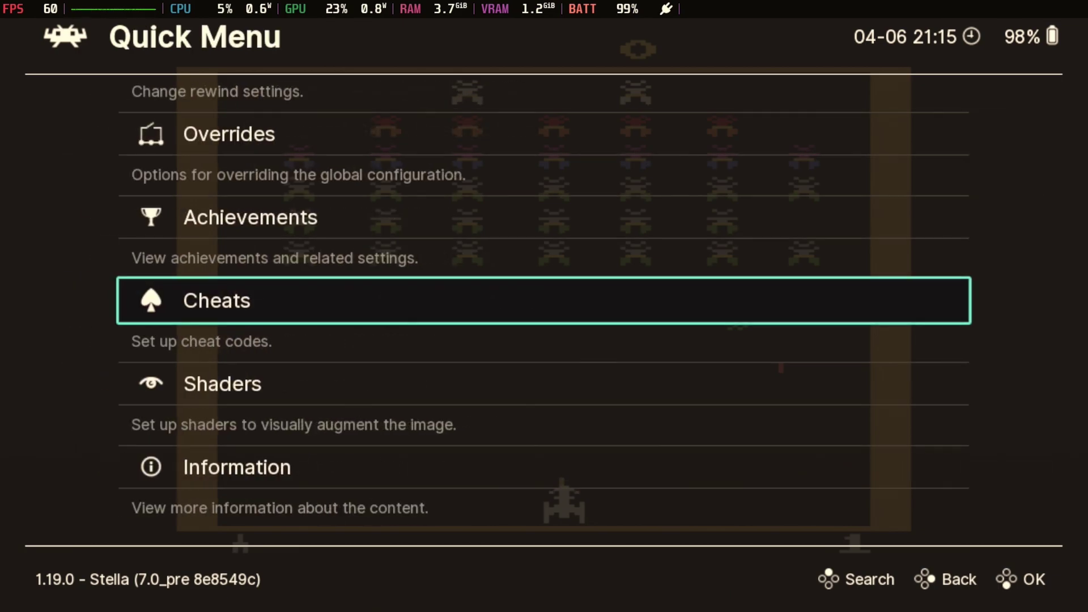
{"action": "key", "text": "Escape"}
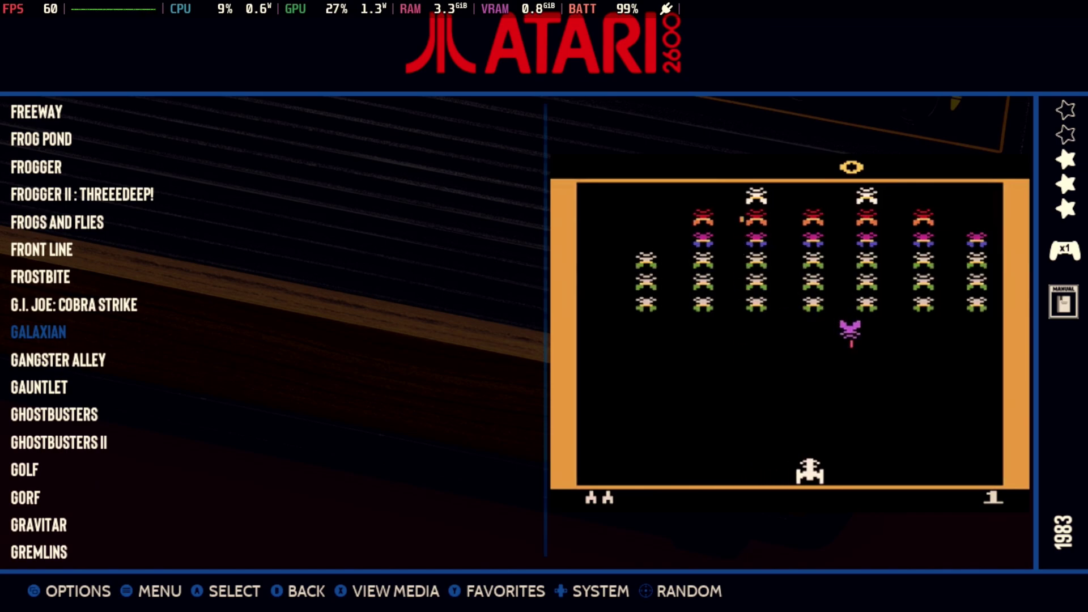
Step: Relaunch Galaxian and open its cheats list to check for the "infinate lives" cheat
{"action": "key", "text": "Return"}
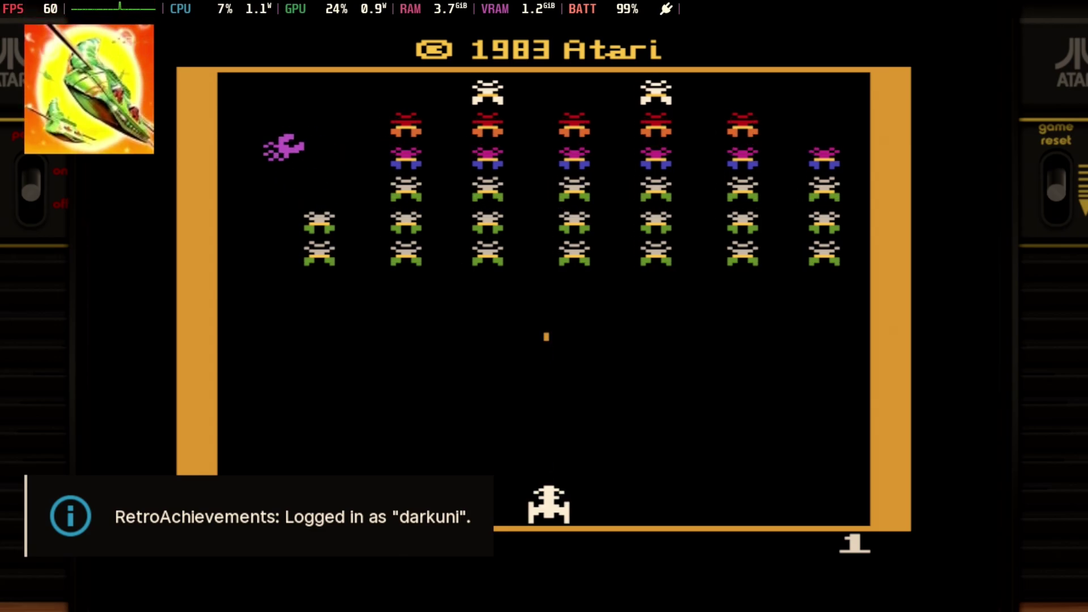
{"action": "key", "text": "F1"}
{"action": "key", "text": "Up"}
{"action": "key", "text": "Up"}
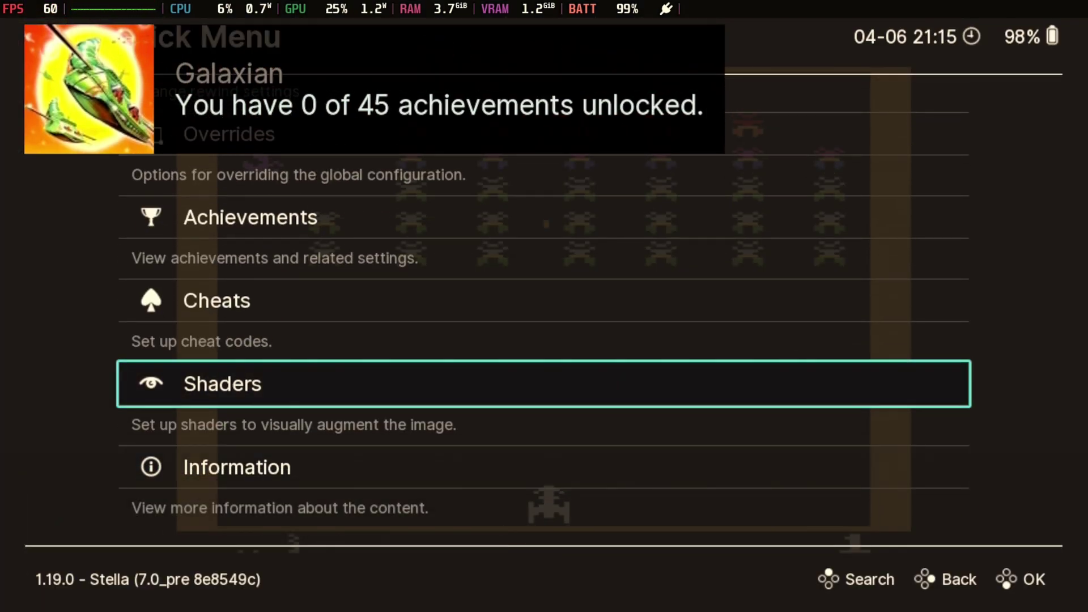
{"action": "key", "text": "Up"}
{"action": "key", "text": "Return"}
{"action": "key", "text": "Up"}
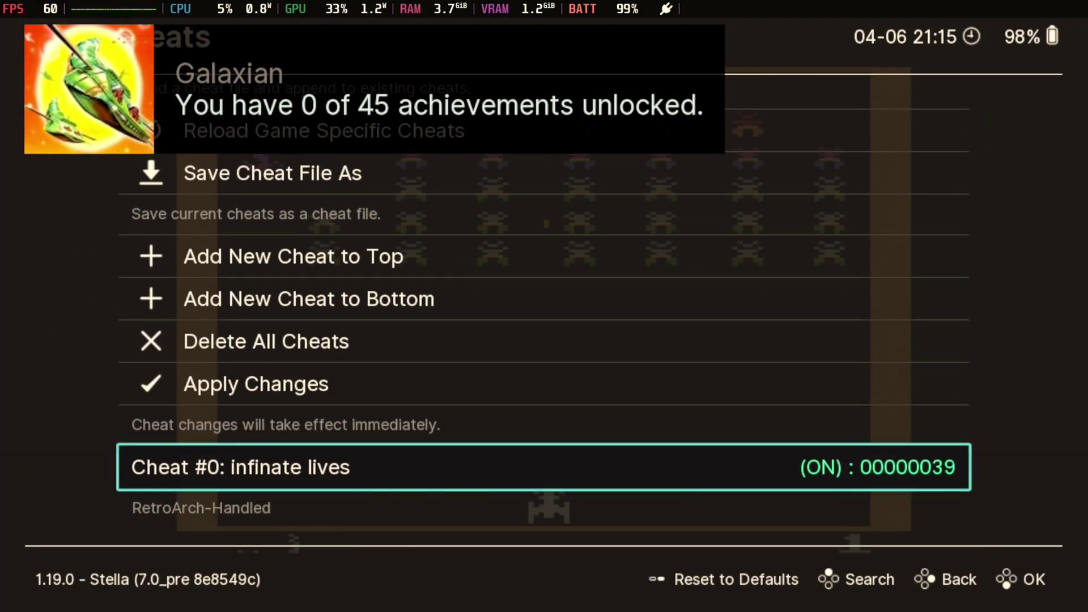
Step: Look over the cheats list options, leave the list and resume the Galaxian game
{"action": "key", "text": "Up"}
{"action": "key", "text": "Up"}
{"action": "key", "text": "Up"}
{"action": "key", "text": "Up"}
{"action": "key", "text": "Up"}
{"action": "key", "text": "Up"}
{"action": "key", "text": "Up"}
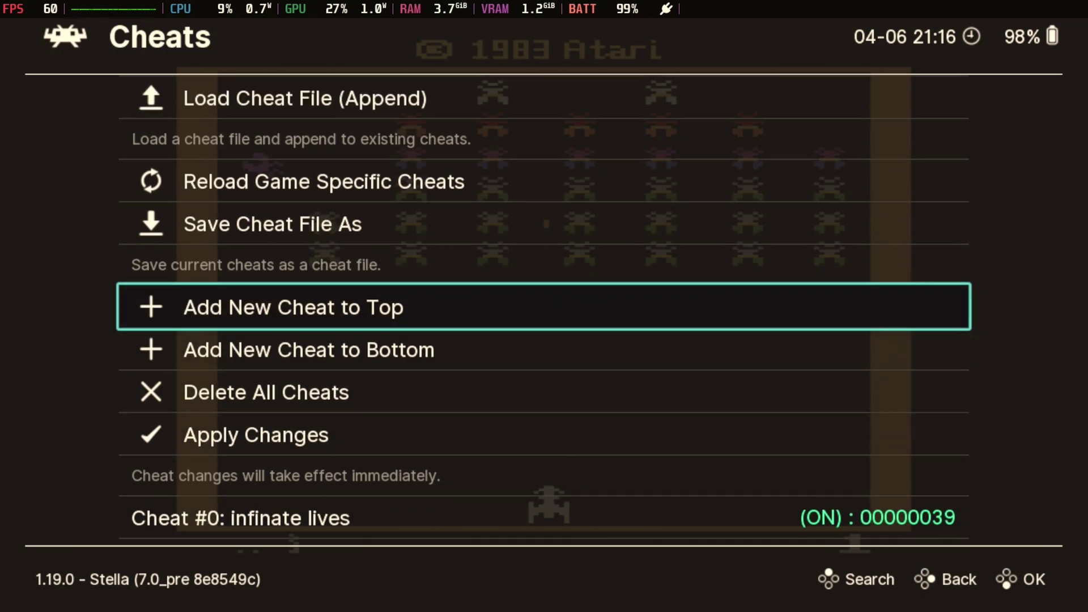
{"action": "key", "text": "Up"}
{"action": "key", "text": "Up"}
{"action": "key", "text": "Up"}
{"action": "key", "text": "BackSpace"}
{"action": "key", "text": "BackSpace"}
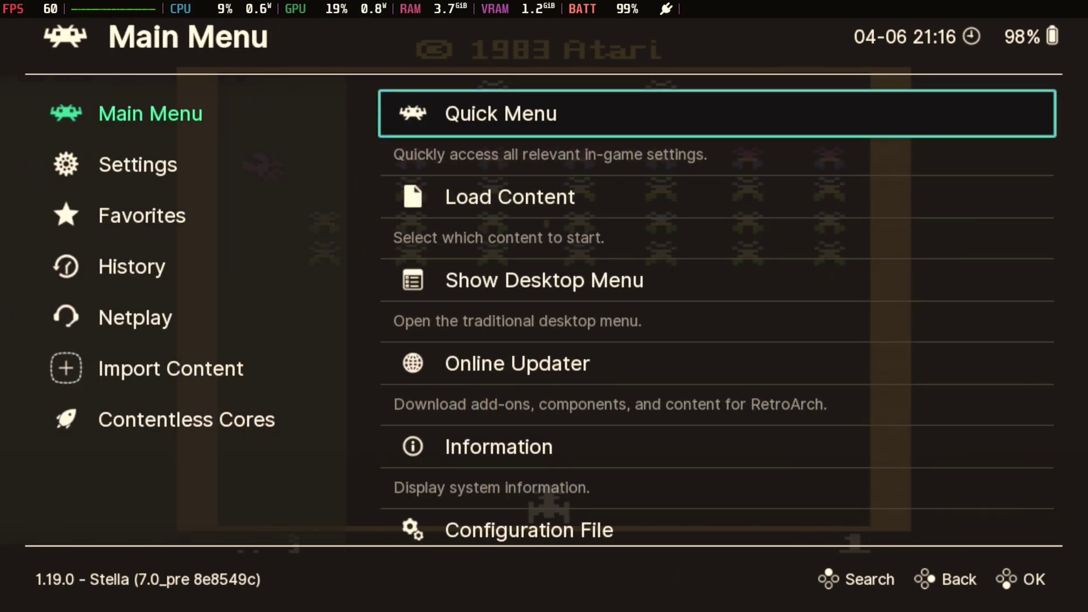
{"action": "key", "text": "Return"}
{"action": "key", "text": "Return"}
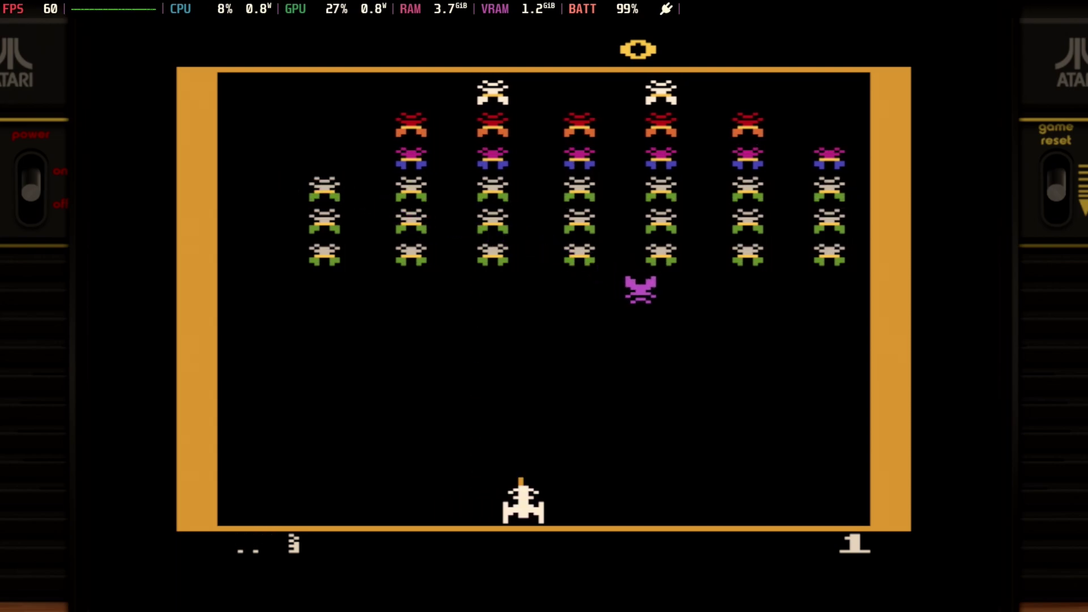
Step: Play Galaxian, steering the ship both ways, to test the infinite lives cheat
{"action": "key", "text": "Right"}
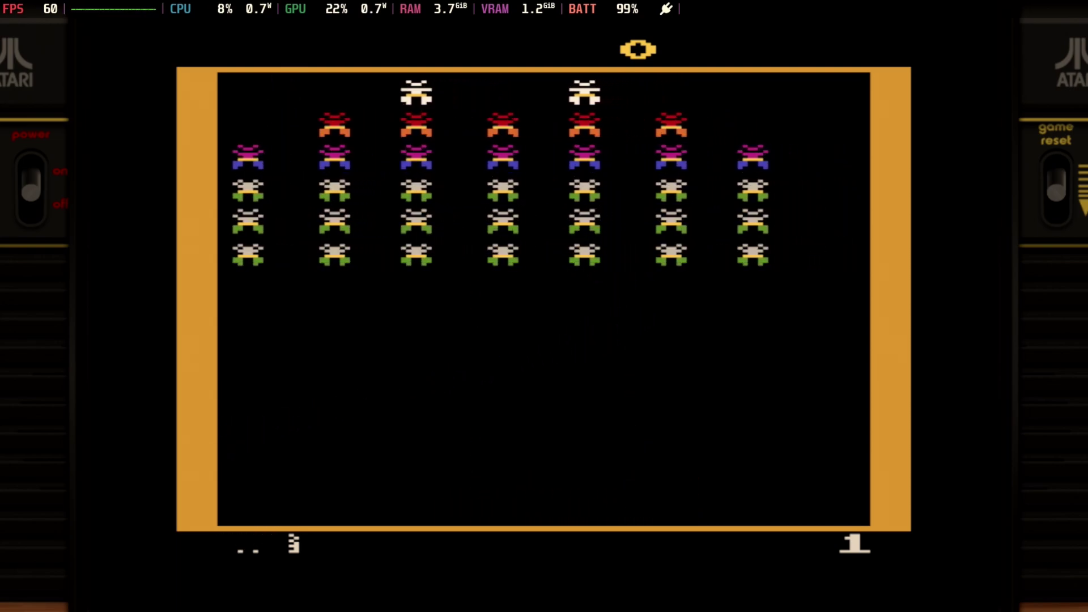
{"action": "key", "text": "Left"}
{"action": "key", "text": "Right"}
{"action": "key", "text": "Right"}
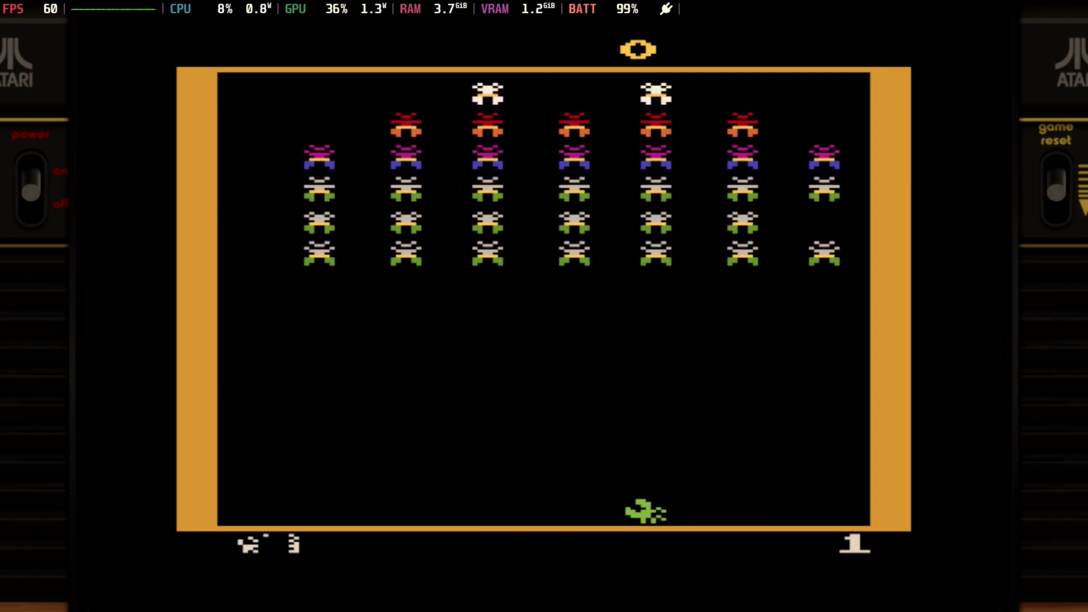
Step: Bring up the in-game Cheats options and look at the ones for loading a cheat file
{"action": "key", "text": "F1"}
{"action": "key", "text": "Up"}
{"action": "key", "text": "Up"}
{"action": "key", "text": "Up"}
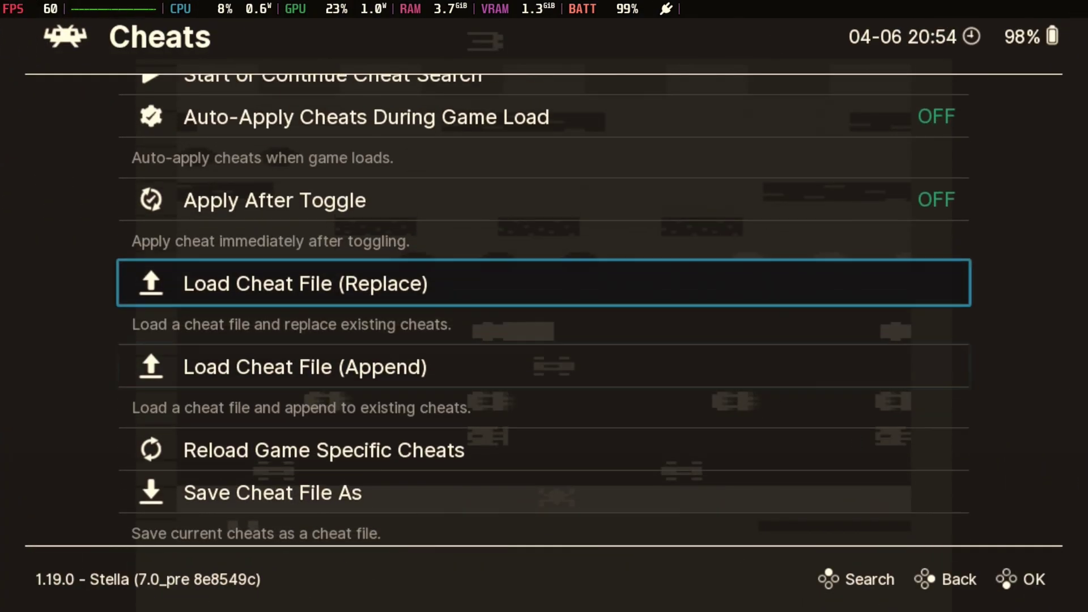
{"action": "key", "text": "Up"}
{"action": "key", "text": "Up"}
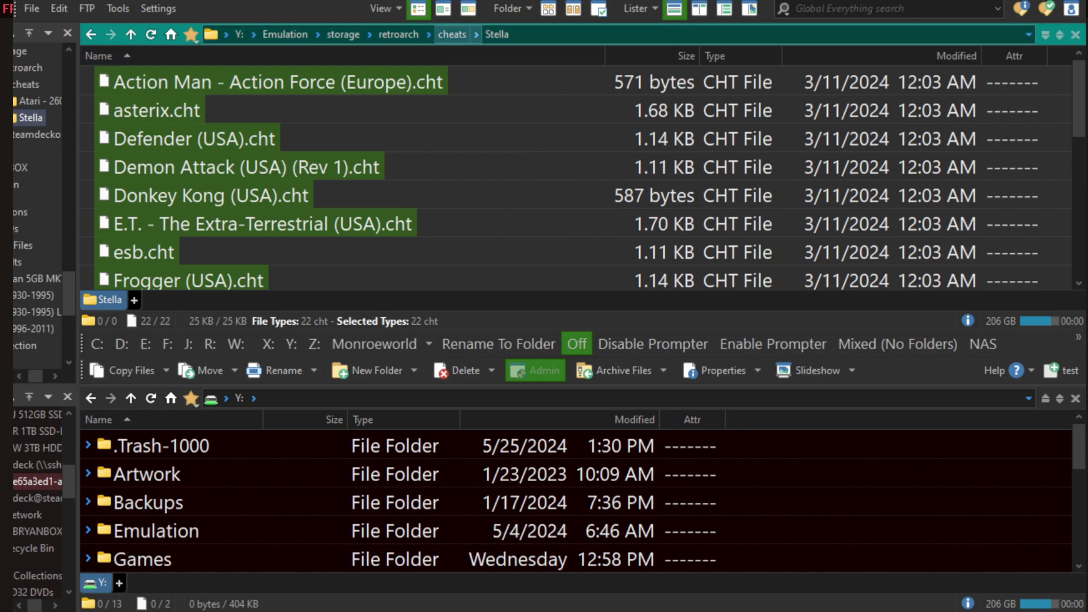
Step: In the file manager, go up to the cheats folder, inspect the Atari - 5200 cheat files and return
{"action": "left_click", "coordinate": [446, 34]}
{"action": "scroll", "coordinate": [297, 120], "scroll_direction": "down", "scroll_amount": 1}
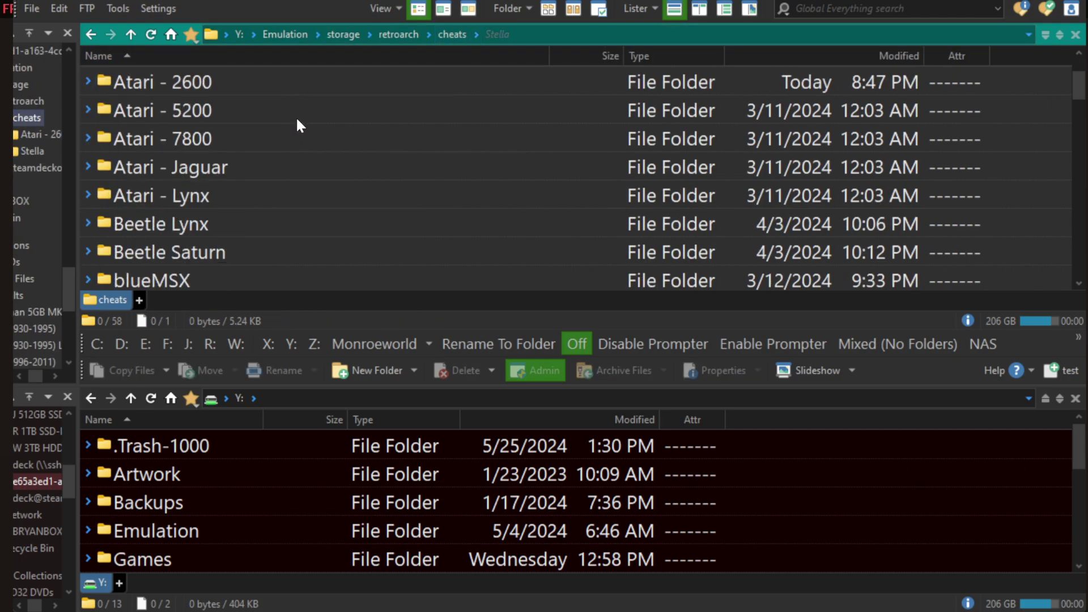
{"action": "double_click", "coordinate": [202, 117]}
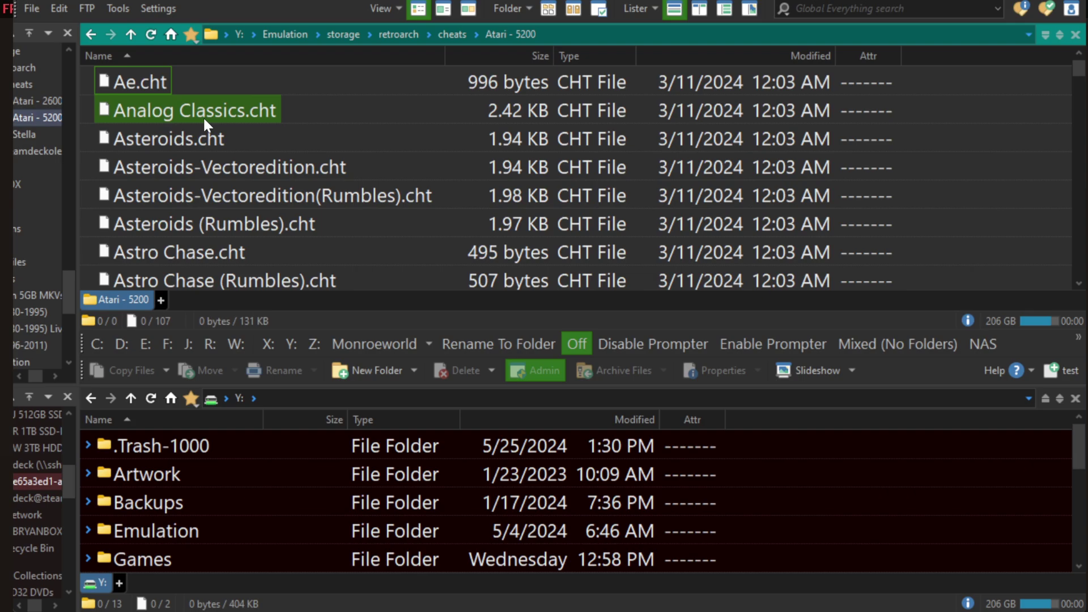
{"action": "left_click", "coordinate": [91, 34]}
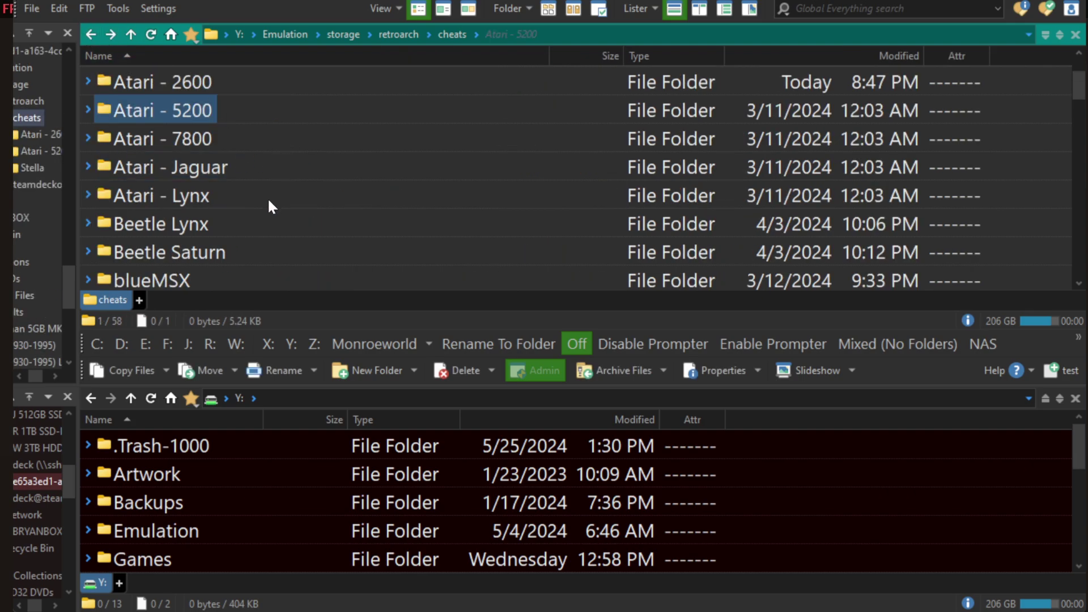
Step: Browse the system subfolders of the cheats folder and look through the cheat files in Nintendo - Game Boy Color
{"action": "scroll", "coordinate": [250, 249], "scroll_direction": "down", "scroll_amount": 5}
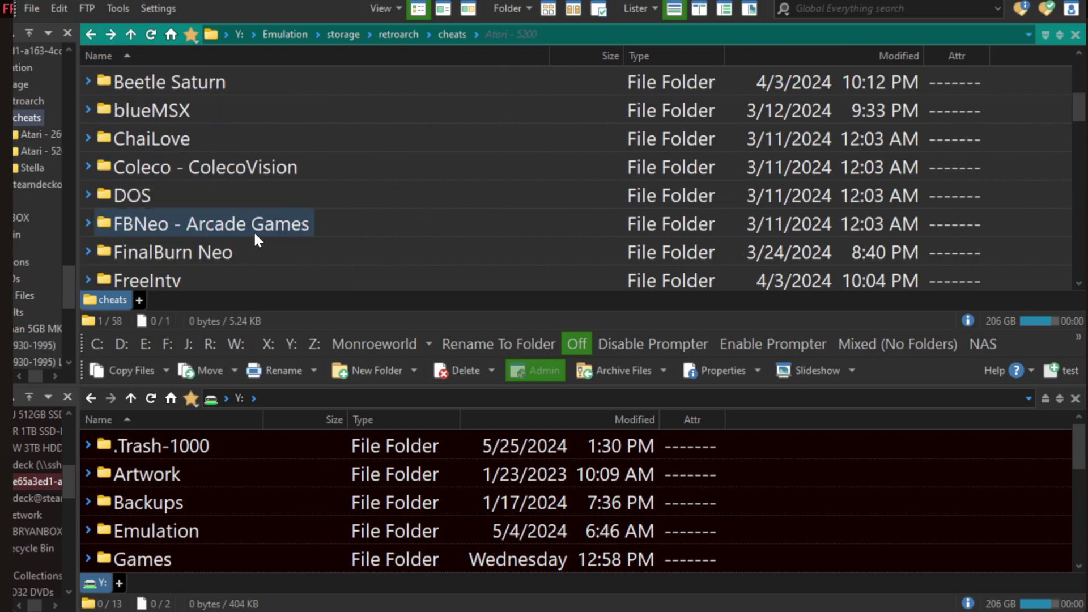
{"action": "scroll", "coordinate": [310, 213], "scroll_direction": "up", "scroll_amount": 1}
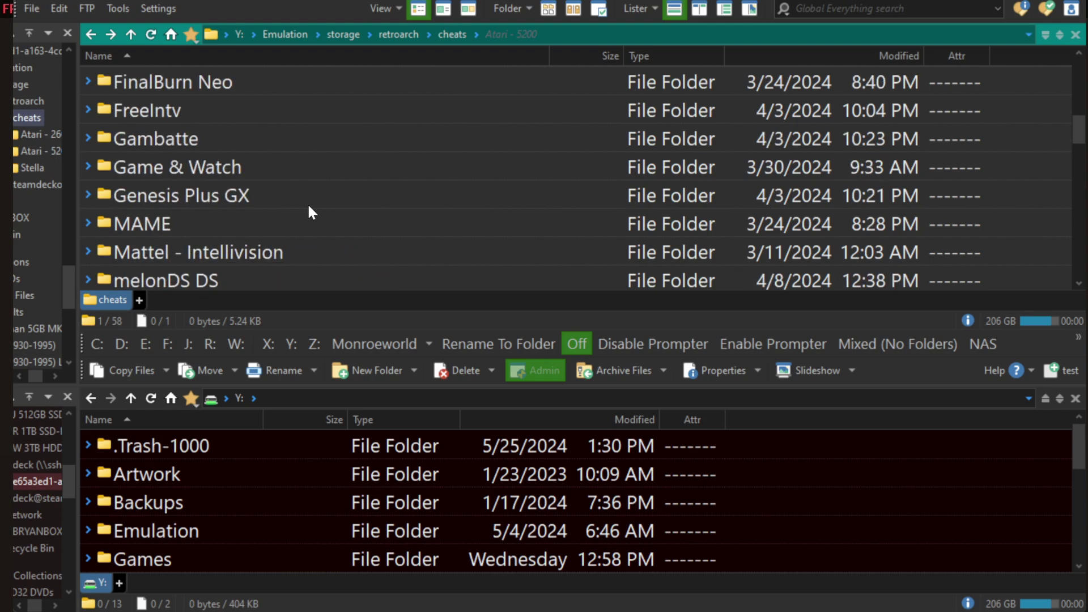
{"action": "scroll", "coordinate": [310, 212], "scroll_direction": "down", "scroll_amount": 1}
{"action": "scroll", "coordinate": [307, 203], "scroll_direction": "down", "scroll_amount": 2}
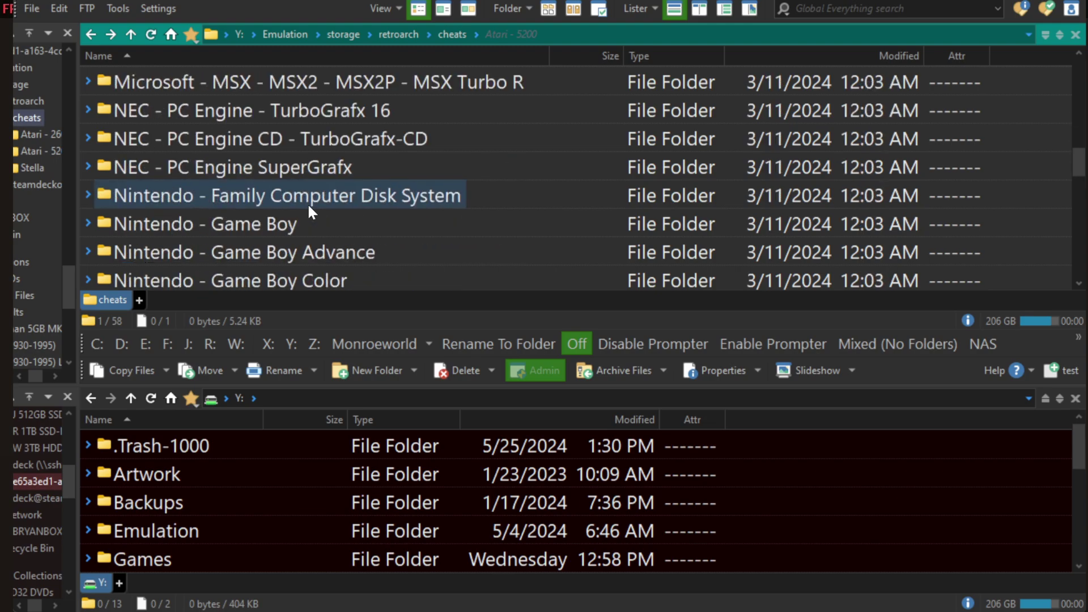
{"action": "scroll", "coordinate": [307, 203], "scroll_direction": "up", "scroll_amount": 3}
{"action": "scroll", "coordinate": [210, 153], "scroll_direction": "down", "scroll_amount": 4}
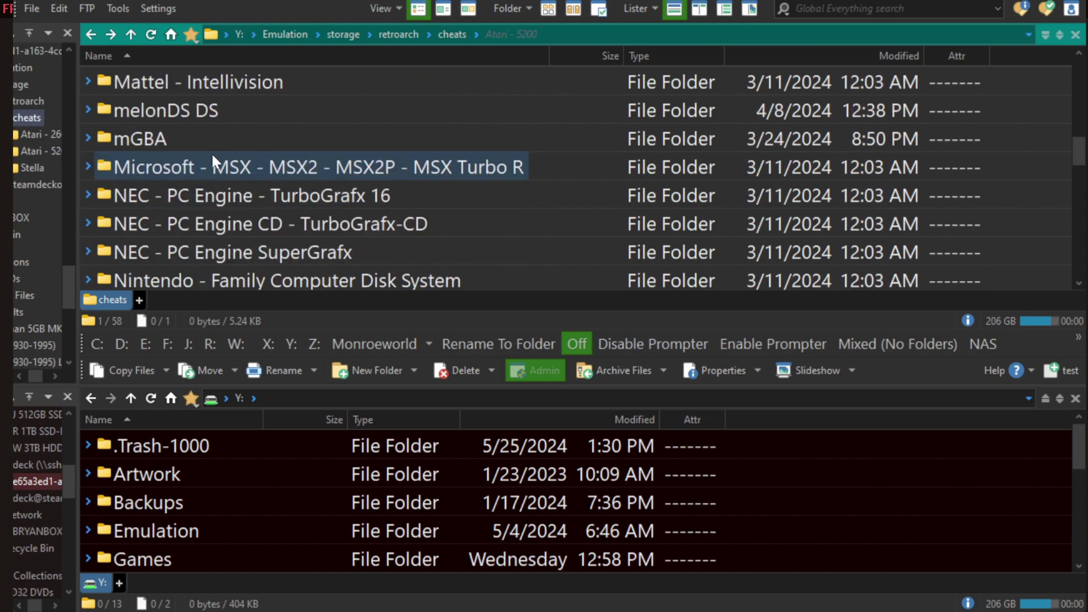
{"action": "double_click", "coordinate": [298, 187]}
{"action": "scroll", "coordinate": [306, 190], "scroll_direction": "down", "scroll_amount": 20}
{"action": "scroll", "coordinate": [306, 195], "scroll_direction": "down", "scroll_amount": 20}
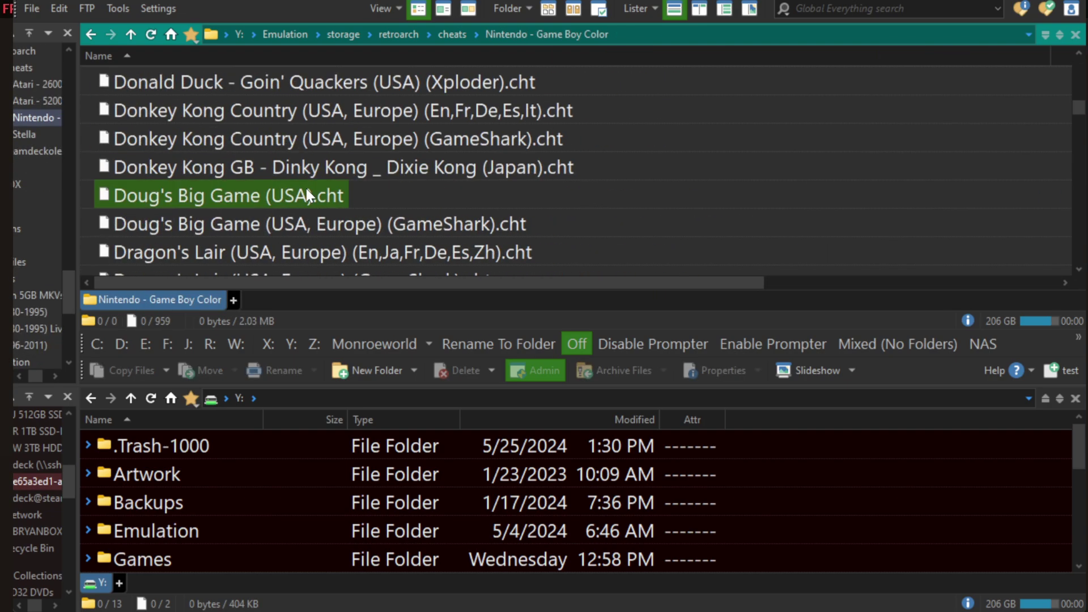
{"action": "scroll", "coordinate": [306, 193], "scroll_direction": "down", "scroll_amount": 6}
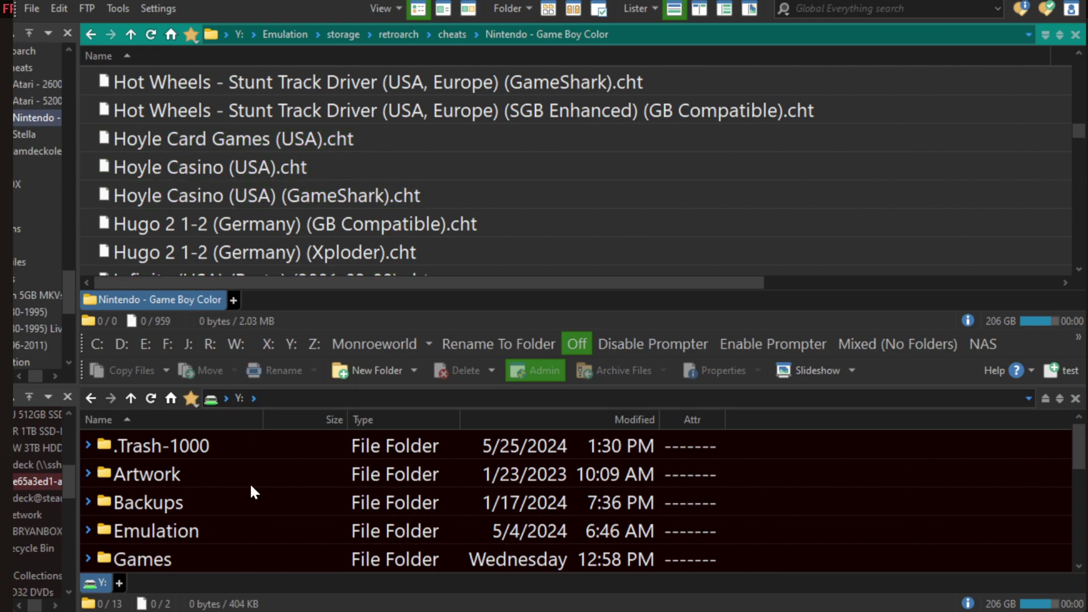
Step: In the second file pane, open Y:\Emulation\storage\retroarch\cheats and look through its system and core subfolders
{"action": "double_click", "coordinate": [185, 525]}
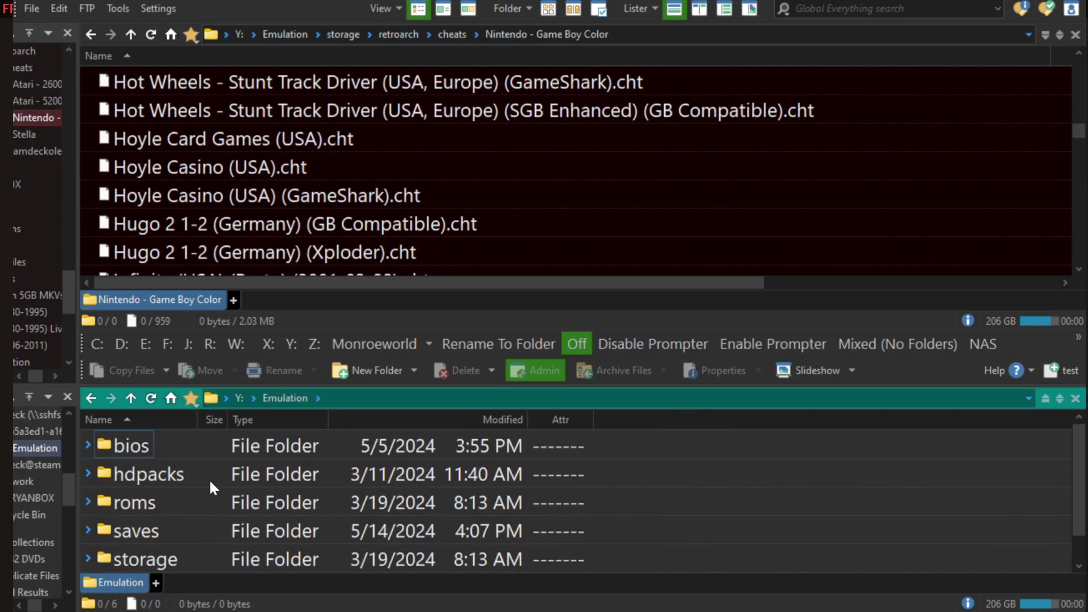
{"action": "scroll", "coordinate": [146, 503], "scroll_direction": "down", "scroll_amount": 1}
{"action": "double_click", "coordinate": [146, 517]}
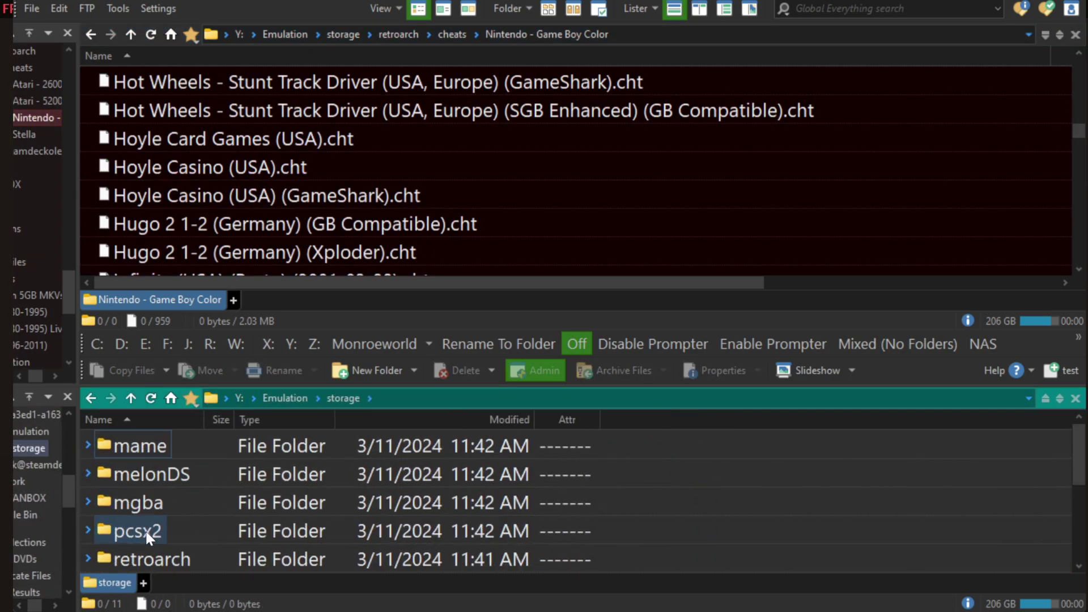
{"action": "scroll", "coordinate": [162, 469], "scroll_direction": "down", "scroll_amount": 1}
{"action": "double_click", "coordinate": [162, 475]}
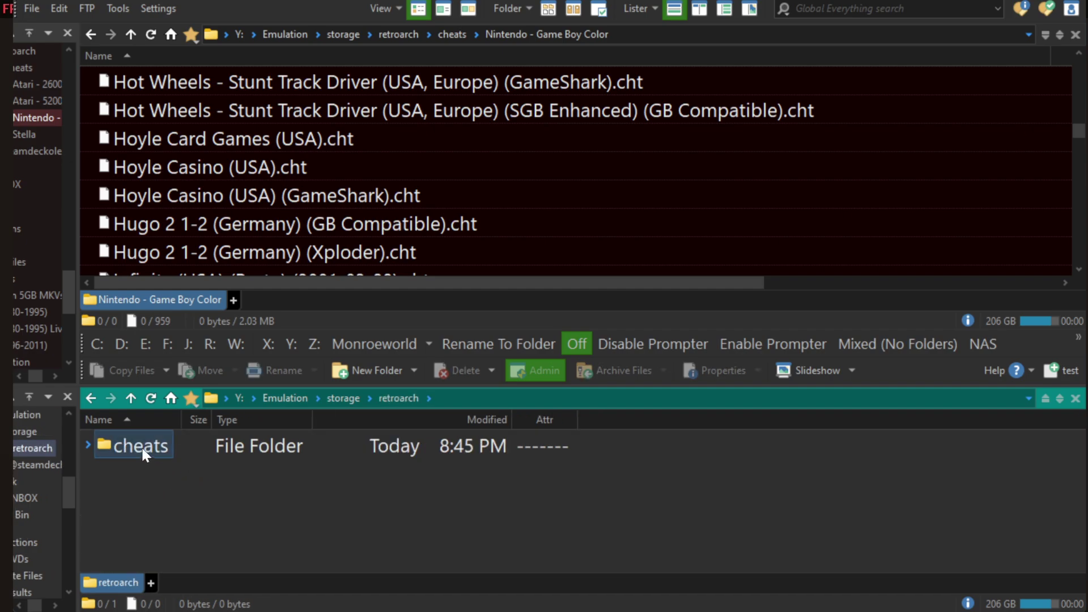
{"action": "double_click", "coordinate": [164, 448]}
{"action": "scroll", "coordinate": [200, 490], "scroll_direction": "down", "scroll_amount": 3}
{"action": "scroll", "coordinate": [201, 526], "scroll_direction": "down", "scroll_amount": 5}
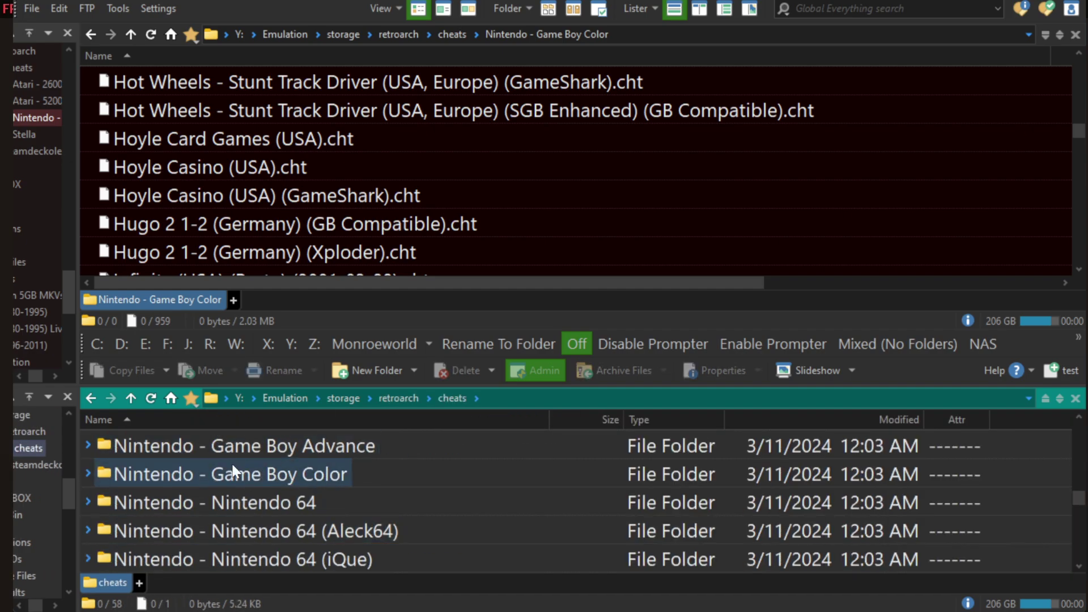
{"action": "scroll", "coordinate": [196, 494], "scroll_direction": "down", "scroll_amount": 3}
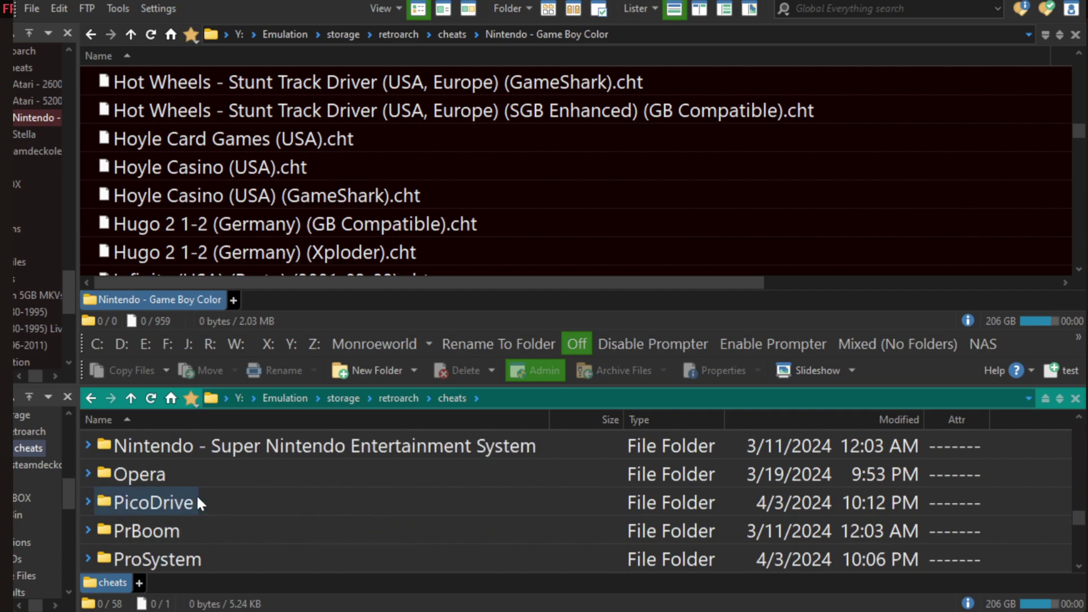
{"action": "scroll", "coordinate": [197, 498], "scroll_direction": "up", "scroll_amount": 3}
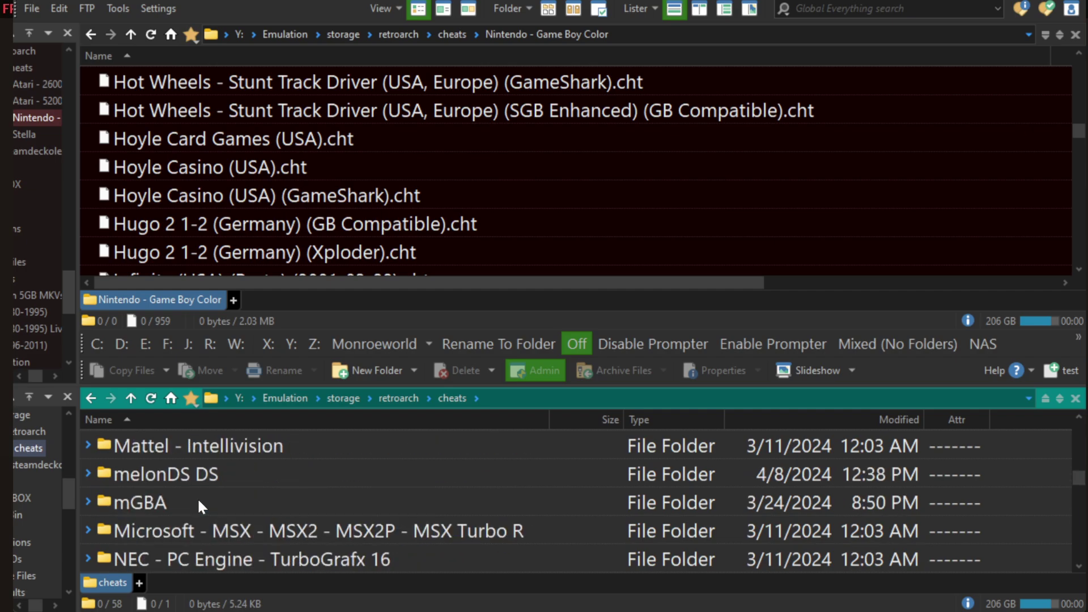